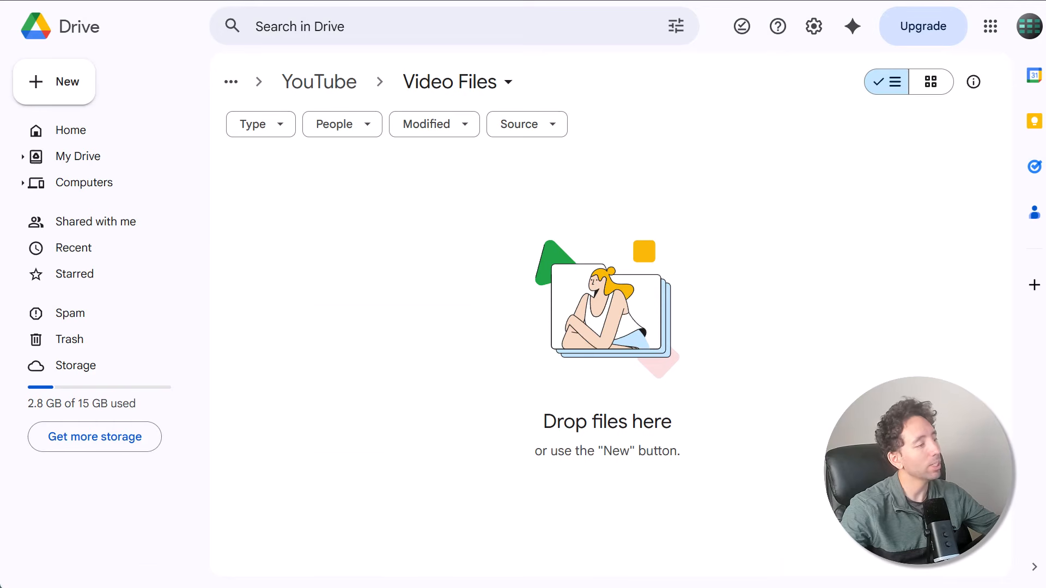
Upload Chase-Download-Data.CSV to the Video Files folder and open it with Google Sheets
drag(163, 583, 508, 303)
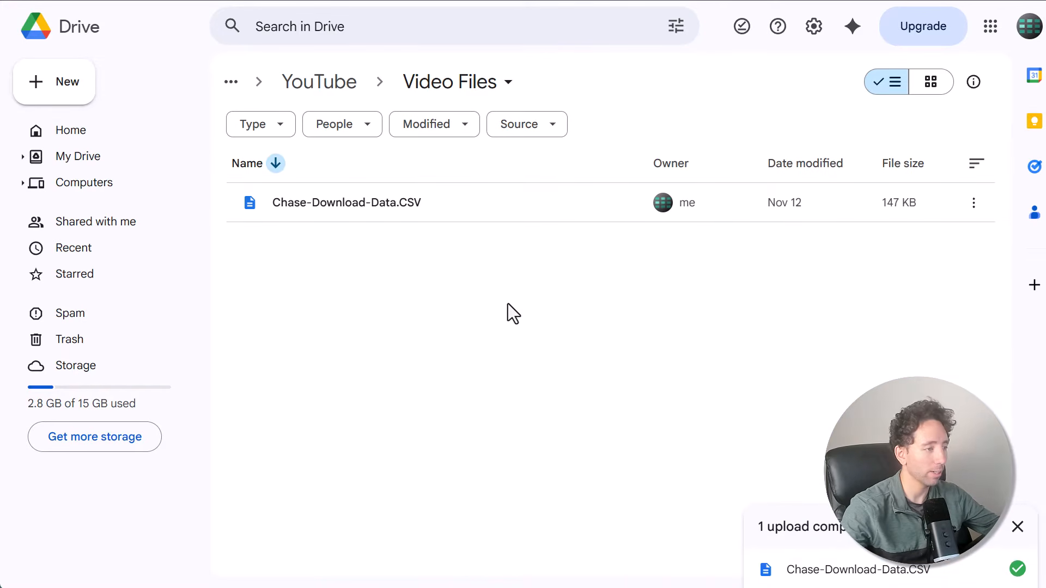
right_click(441, 202)
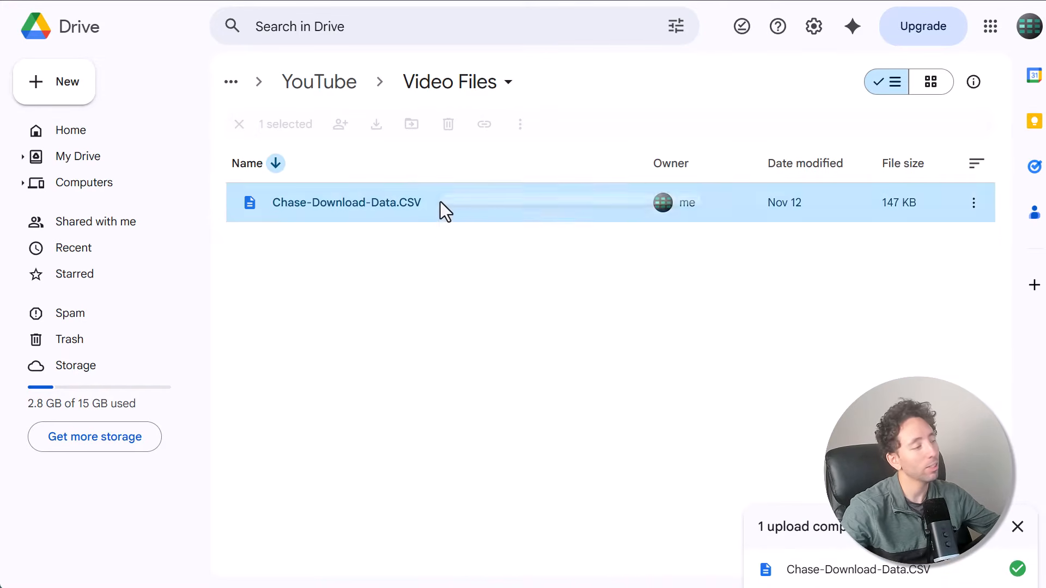
mouse_move(518, 229)
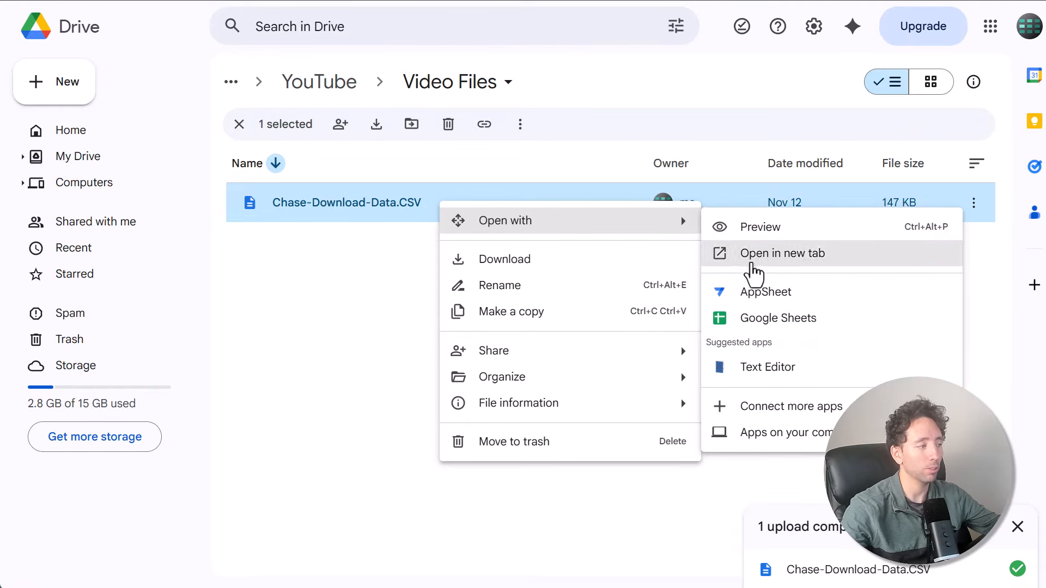
click(765, 325)
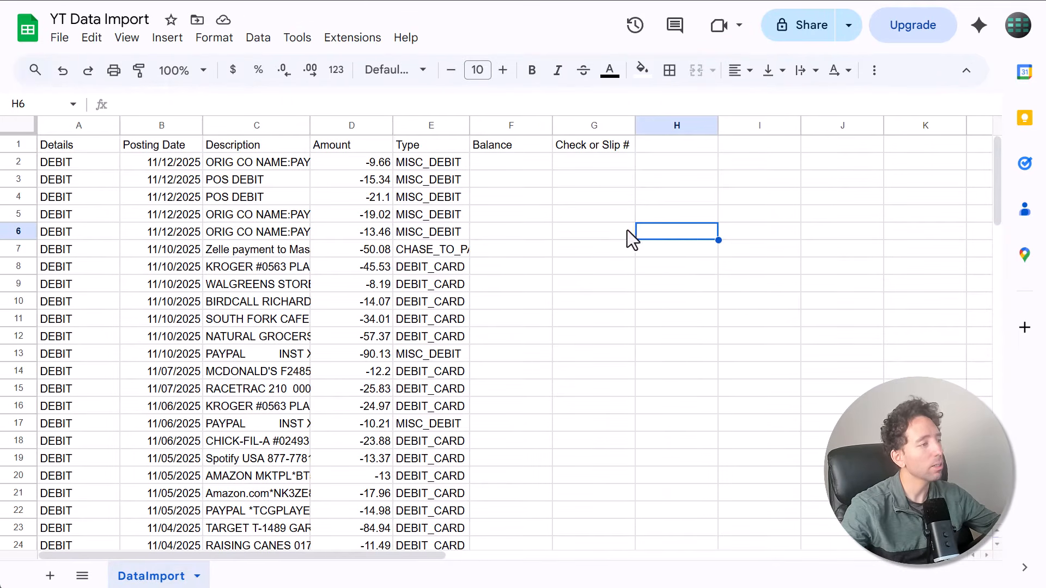
Delete columns E to G, holding Type, Balance and Check or Slip #
drag(457, 150, 598, 155)
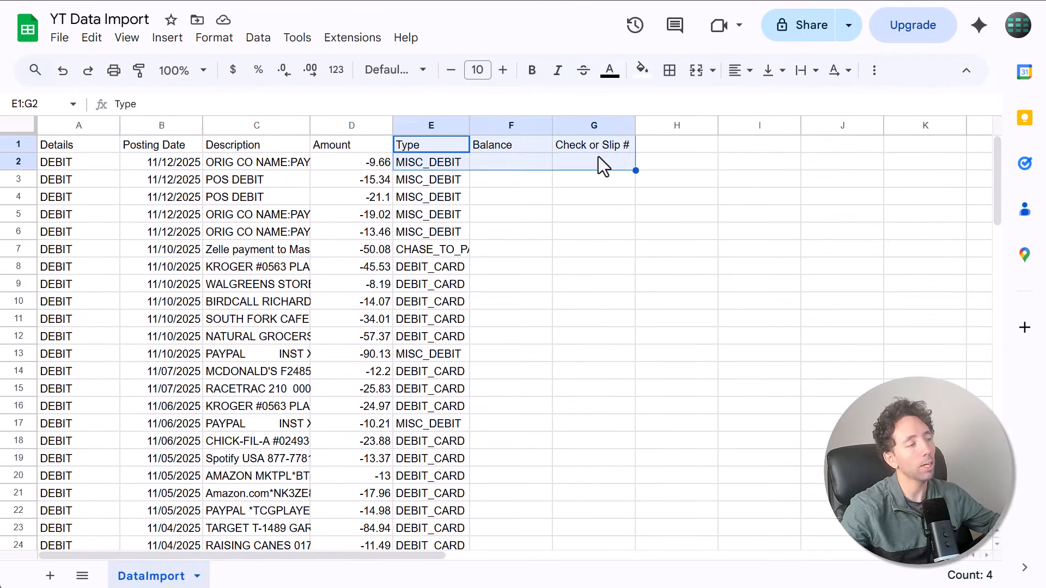
click(594, 195)
drag(436, 126, 580, 124)
right_click(579, 124)
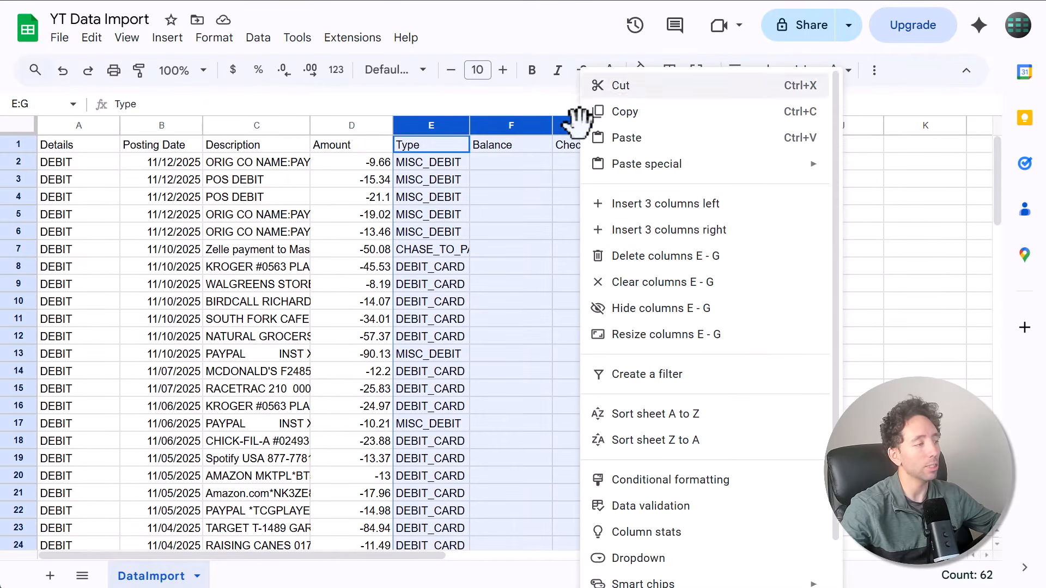
click(620, 255)
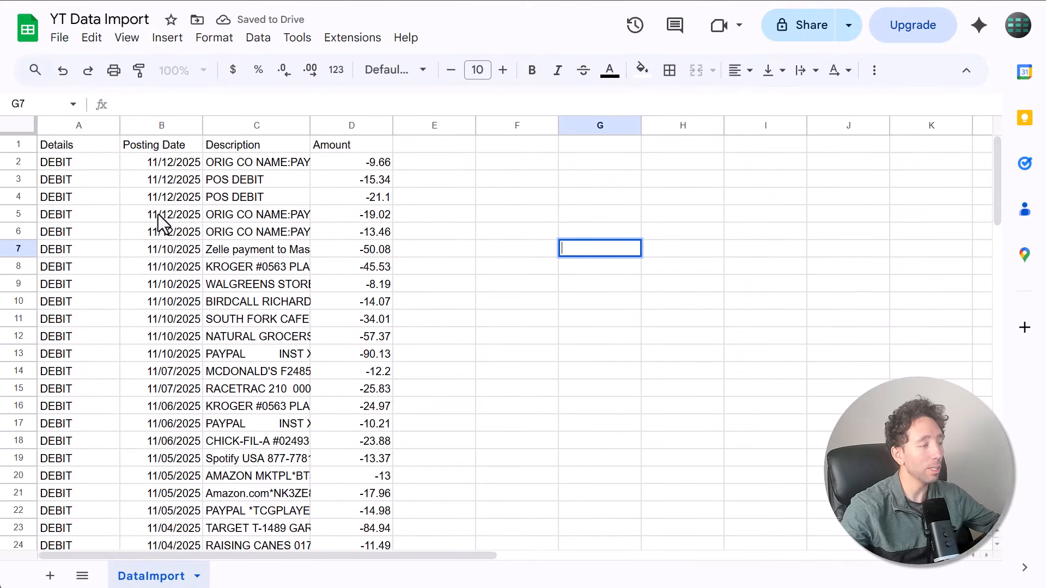
Examine the DEBIT and CREDIT entries in the Details column and compare them with the signs of their amounts
scroll(162, 222, down, 2)
scroll(162, 222, down, 5)
scroll(159, 216, down, 3)
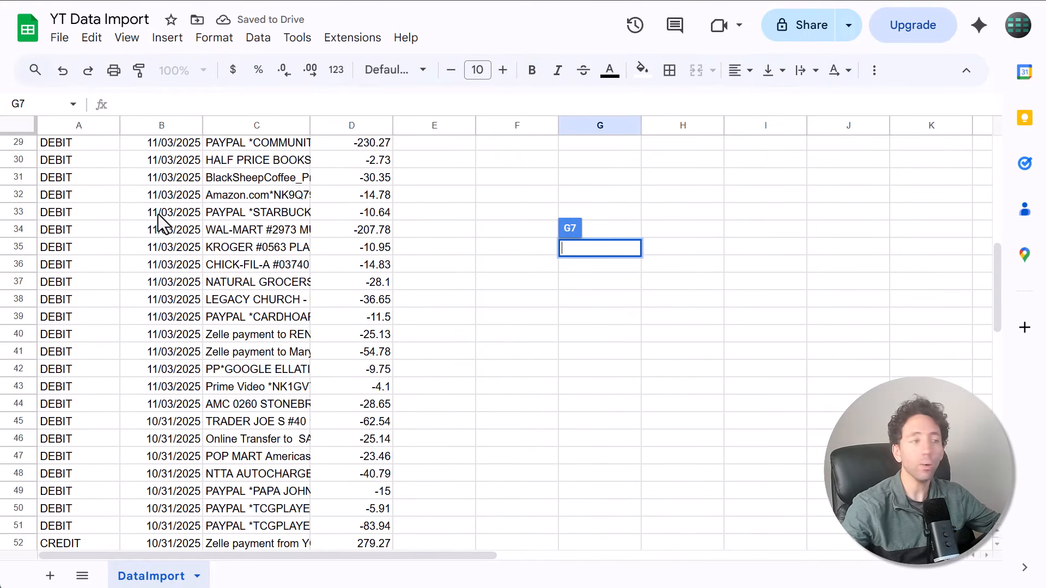
drag(159, 218, 164, 232)
scroll(172, 256, down, 2)
click(172, 259)
scroll(173, 262, down, 3)
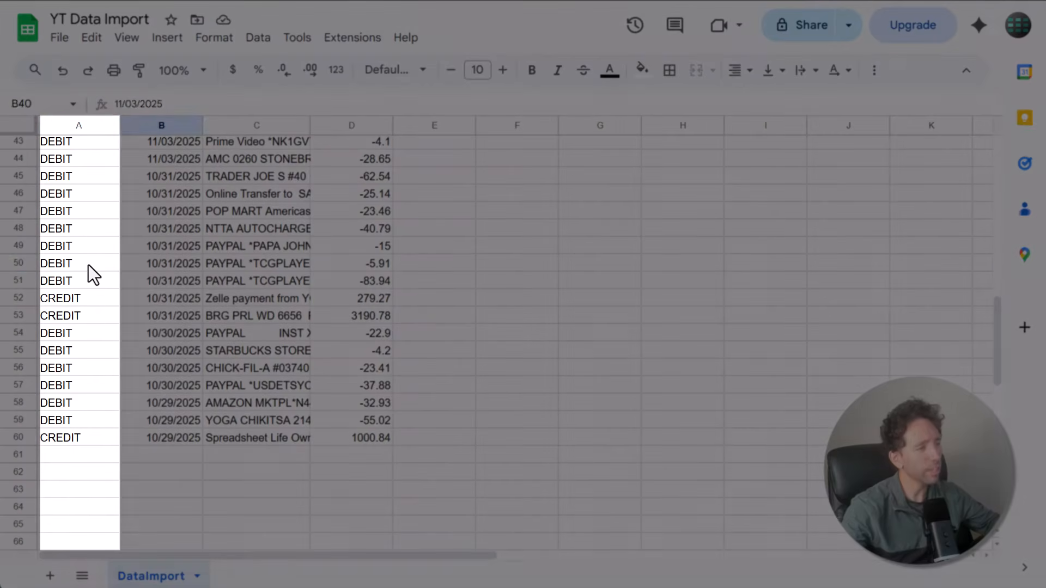
click(88, 264)
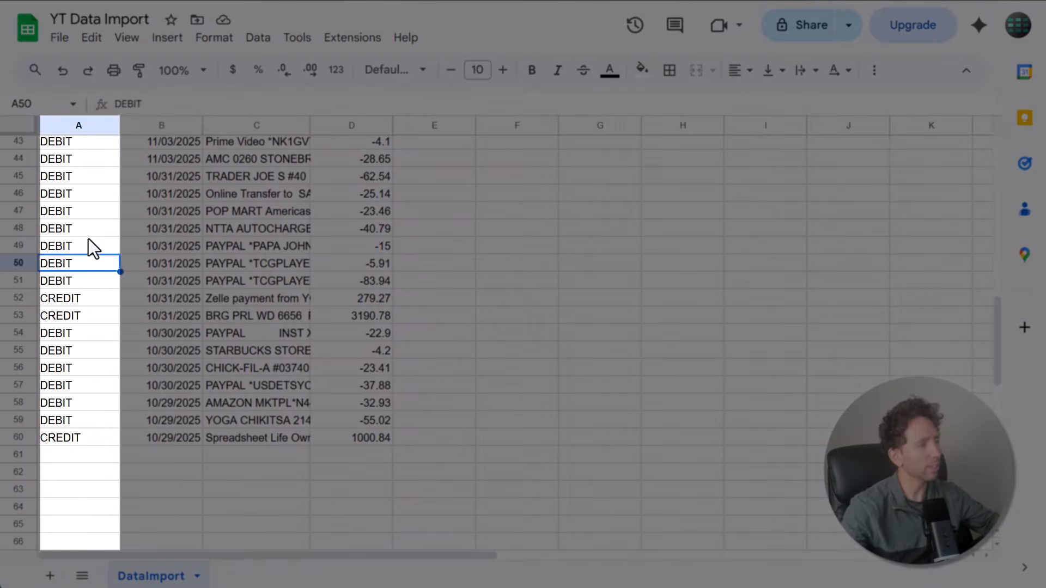
click(381, 263)
click(381, 277)
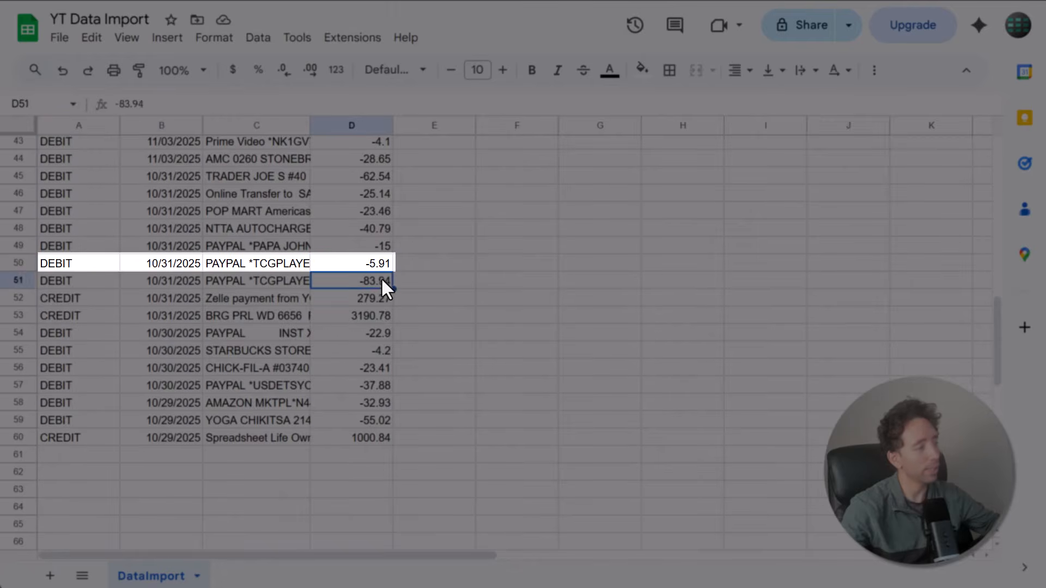
click(376, 296)
click(116, 298)
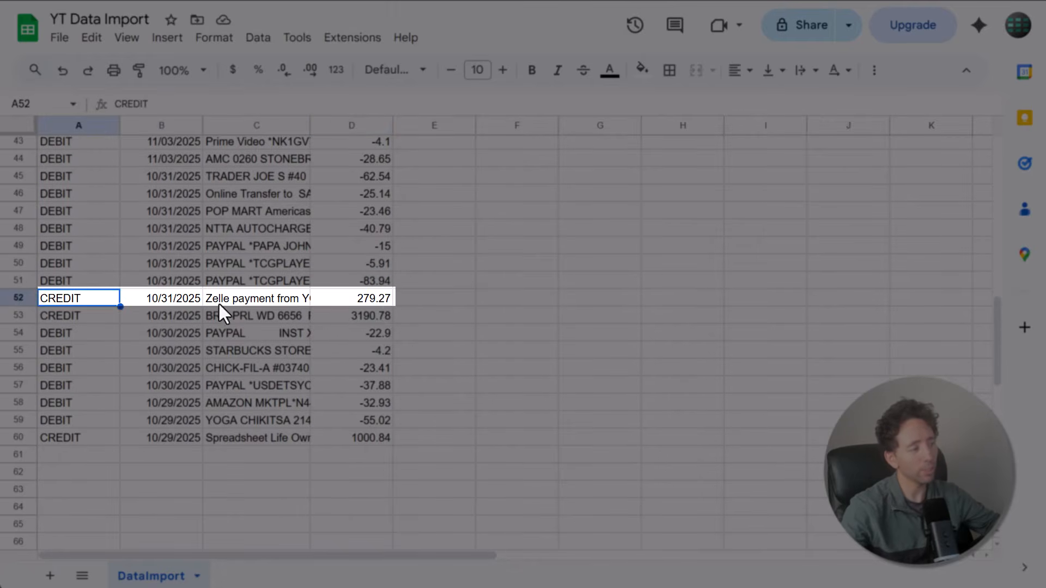
click(384, 299)
click(373, 311)
click(103, 310)
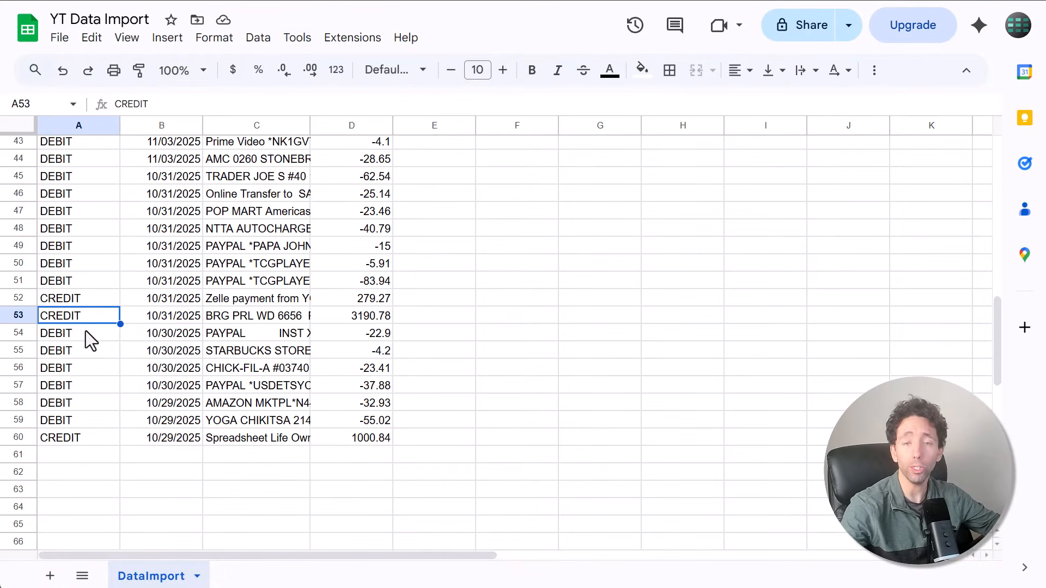
Sort the whole data range A1:D60 by Details from A to Z, treating the first row as a header
scroll(86, 331, up, 10)
key(ctrl+a)
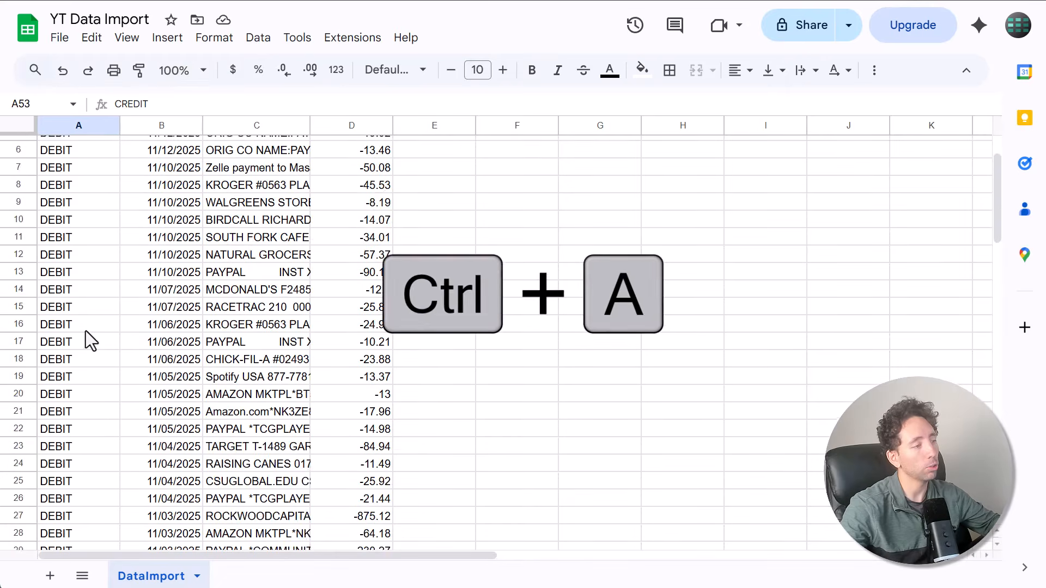
click(86, 331)
key(ctrl+a)
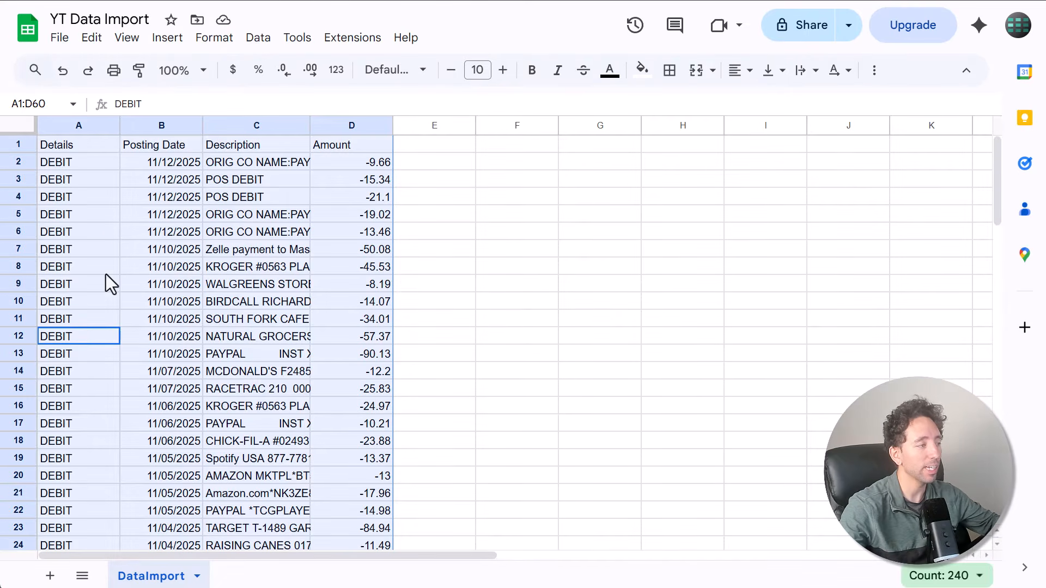
right_click(109, 228)
scroll(208, 480, down, 1)
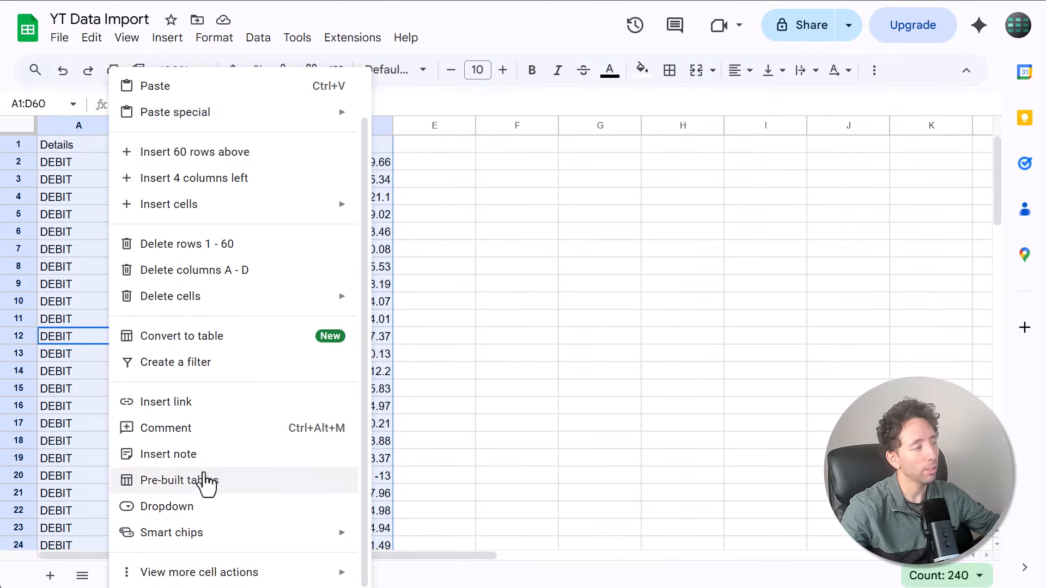
mouse_move(221, 569)
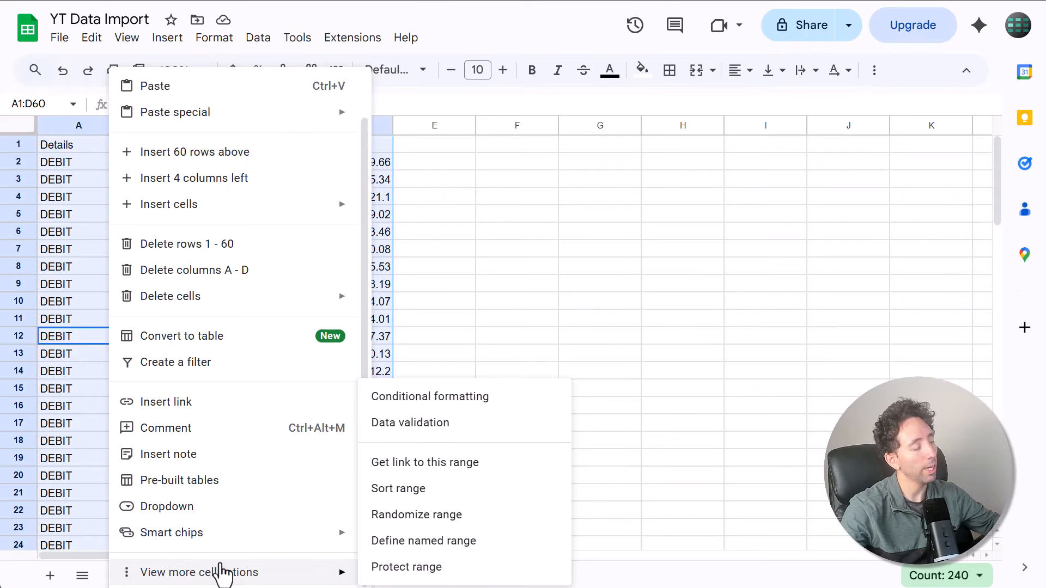
click(398, 489)
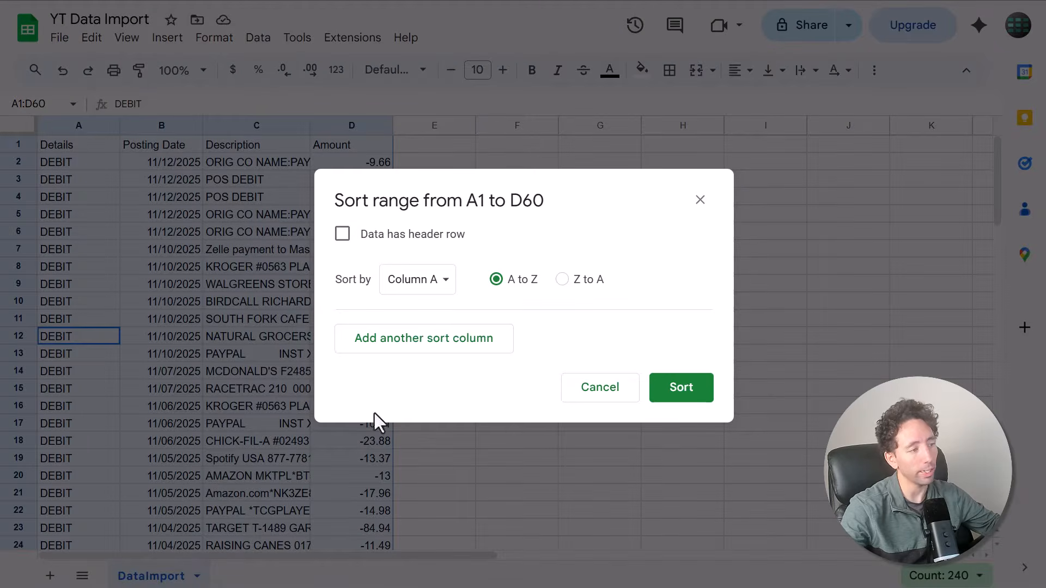
click(342, 235)
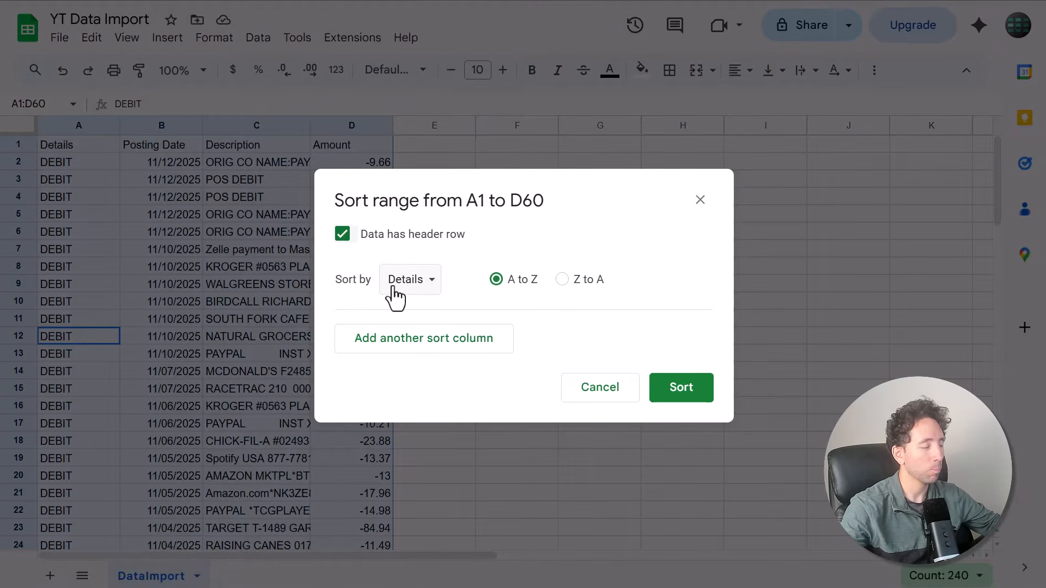
click(700, 396)
click(150, 252)
Delete the three CREDIT transactions in rows 2 to 4
drag(77, 165, 86, 211)
drag(28, 166, 30, 189)
right_click(30, 189)
click(98, 348)
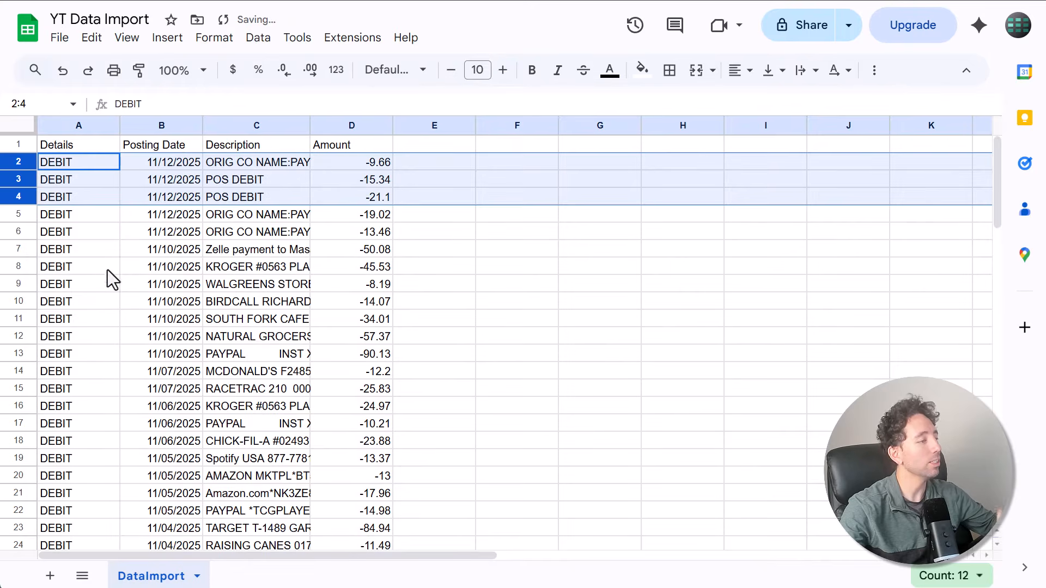
click(174, 253)
Delete the Details column from the sheet
click(80, 128)
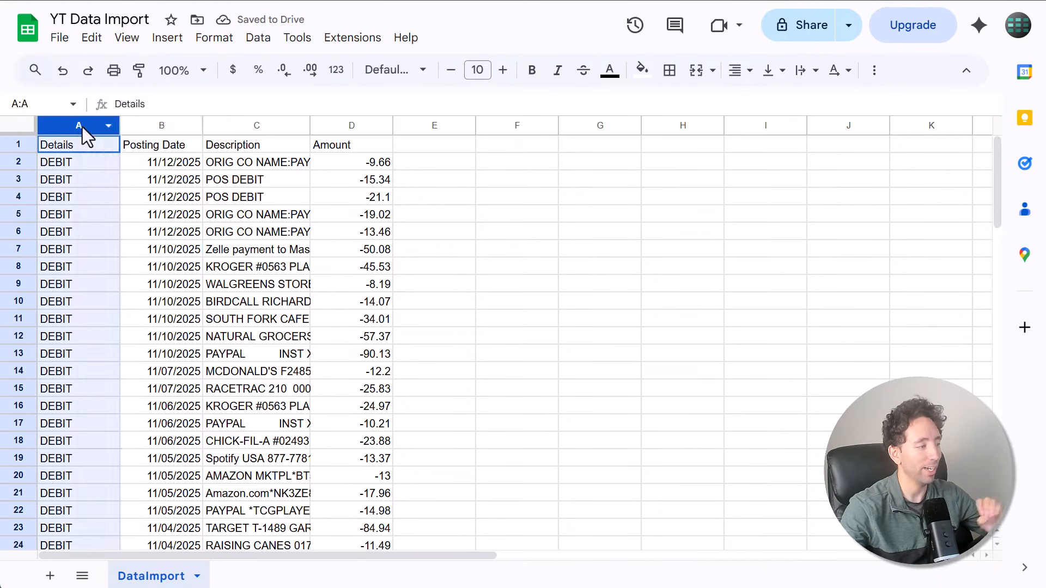
right_click(87, 133)
click(139, 255)
click(139, 252)
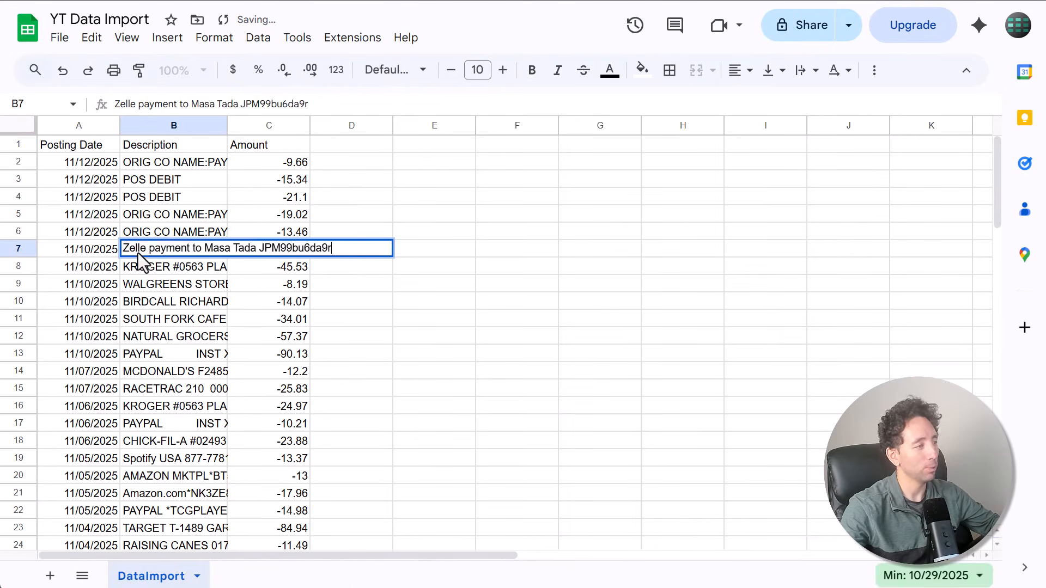
click(279, 179)
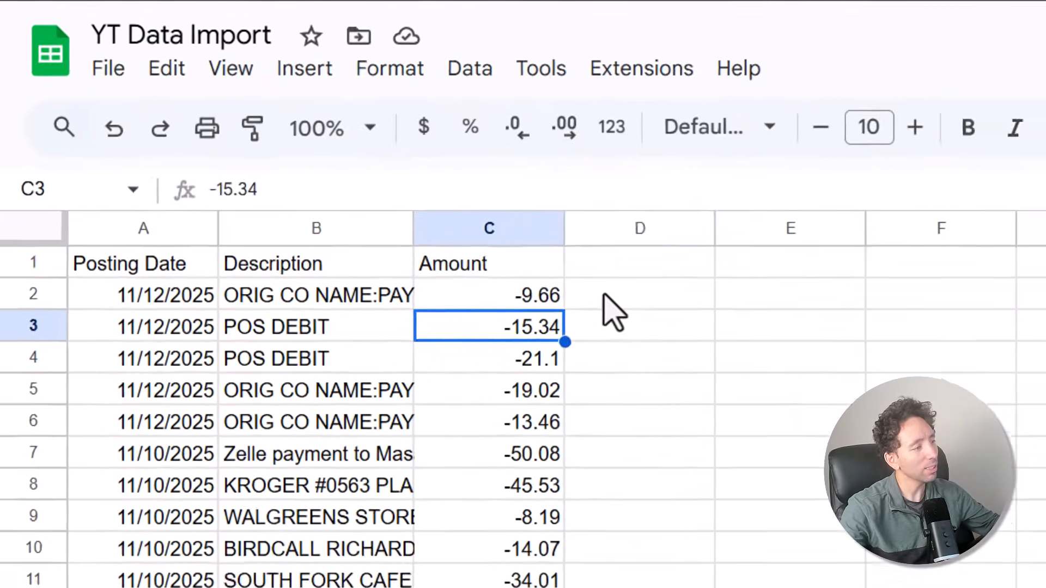
Enter the formula =ABS(C2) in cell D2 to get the absolute value of the first amount
click(332, 162)
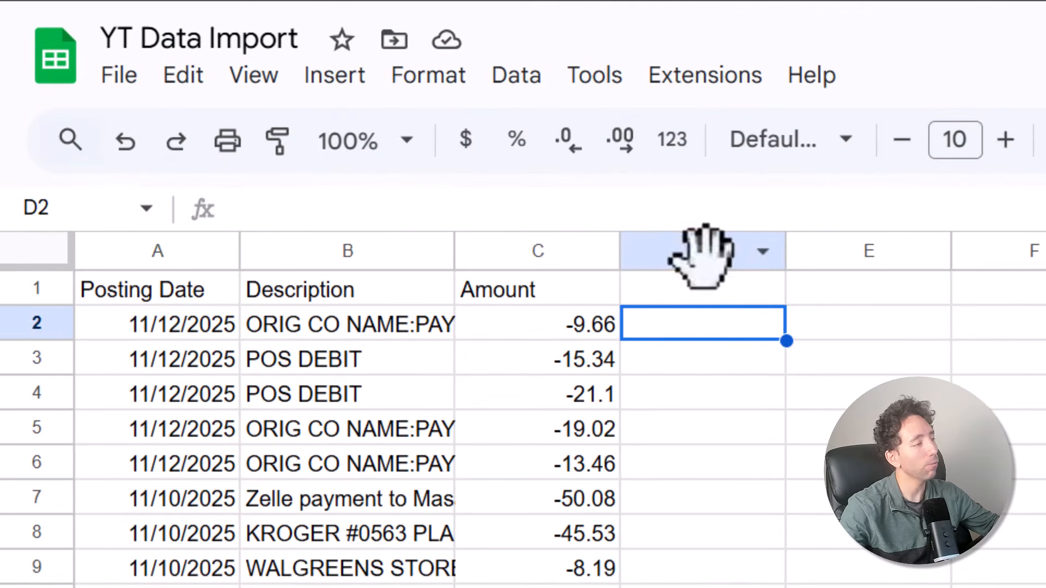
click(728, 217)
text(=abs)
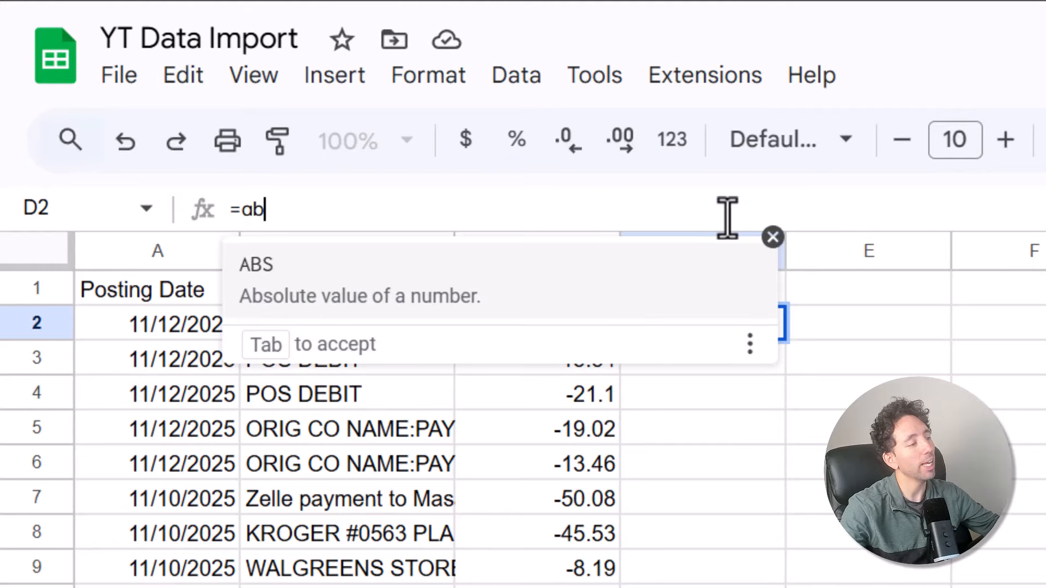
click(478, 287)
click(611, 392)
click(586, 327)
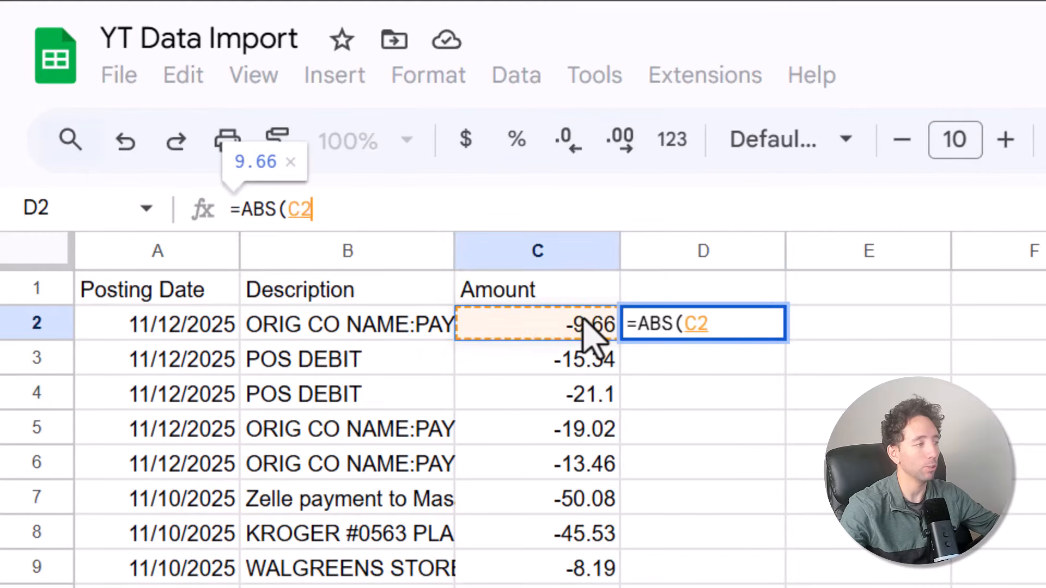
text())
key(Return)
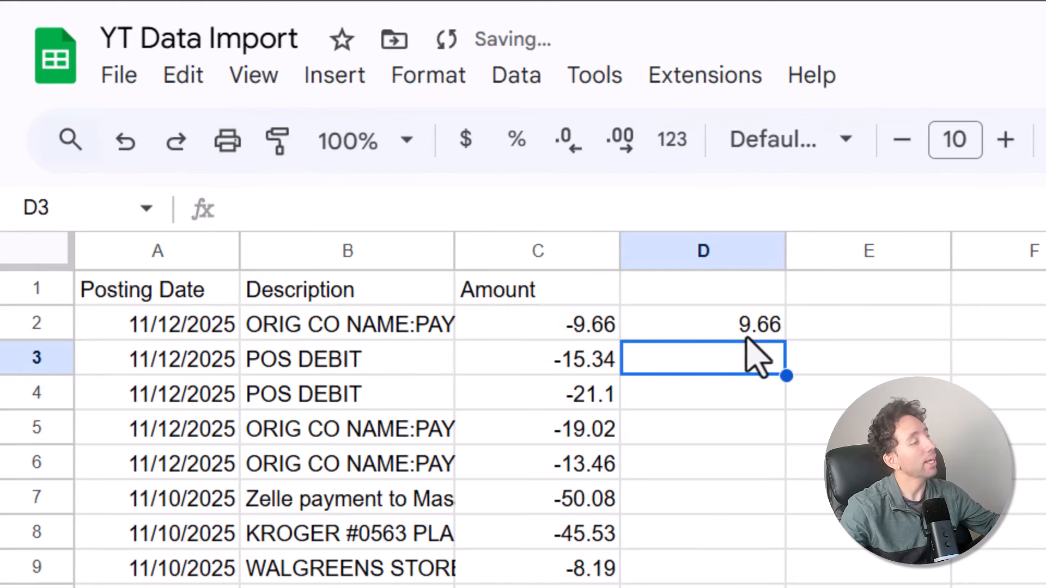
Fill the absolute-value formula from D2 down column D for all the transactions
click(764, 319)
double_click(589, 254)
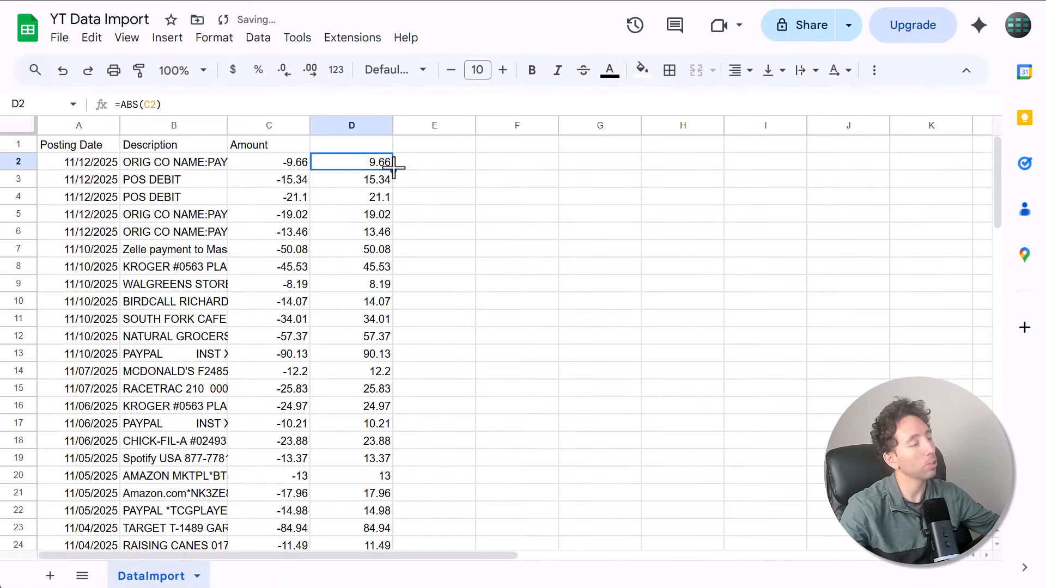
click(434, 253)
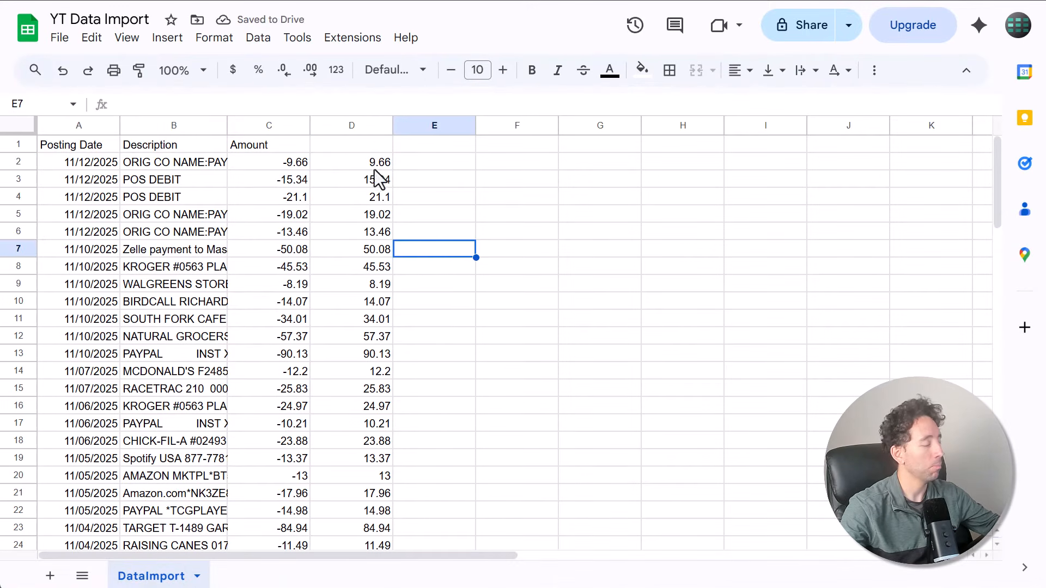
Copy column D and paste it as values only over the Amount column, starting at C1
click(355, 123)
right_click(338, 185)
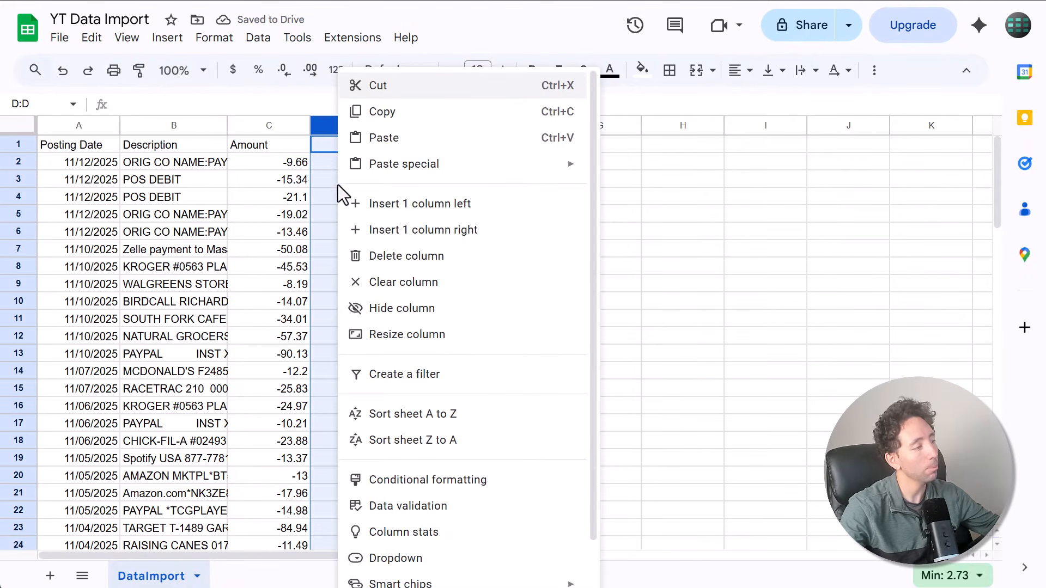
click(410, 111)
right_click(293, 150)
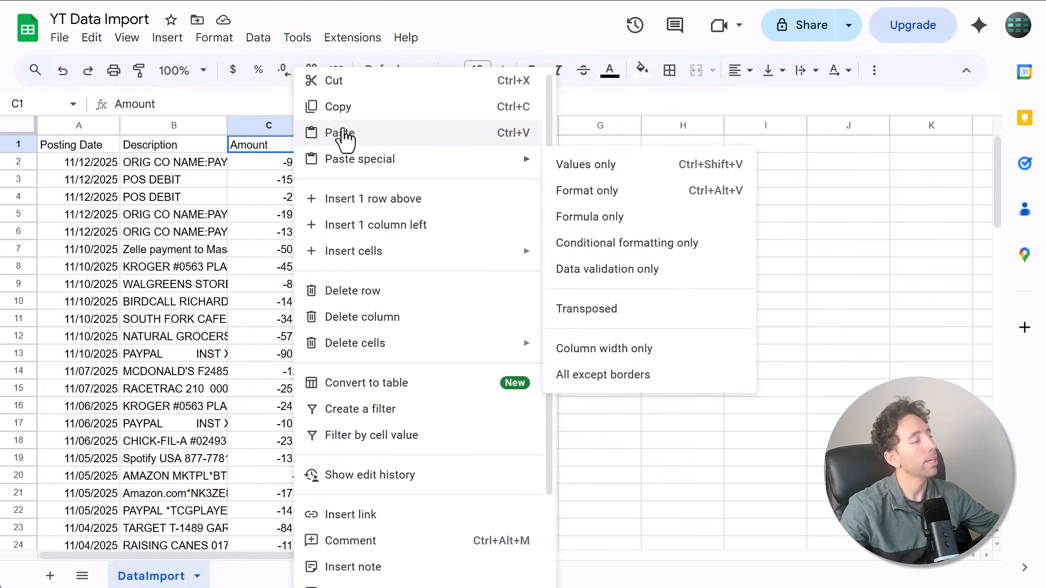
mouse_move(362, 159)
click(626, 173)
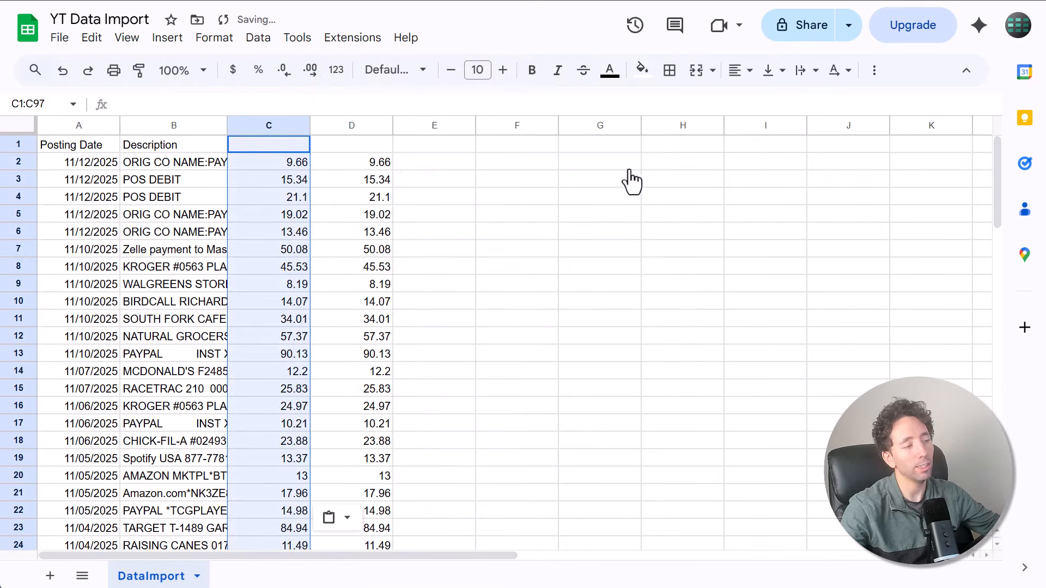
Enter the header AMOUNT in cell C1 and delete the helper column D
click(289, 146)
text(AMOUNT)
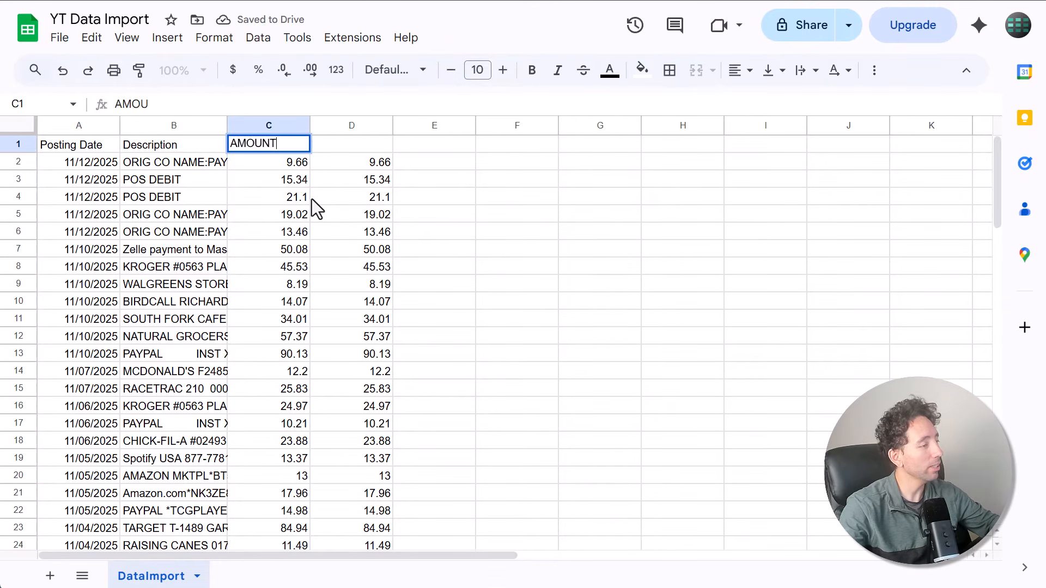
key(Tab)
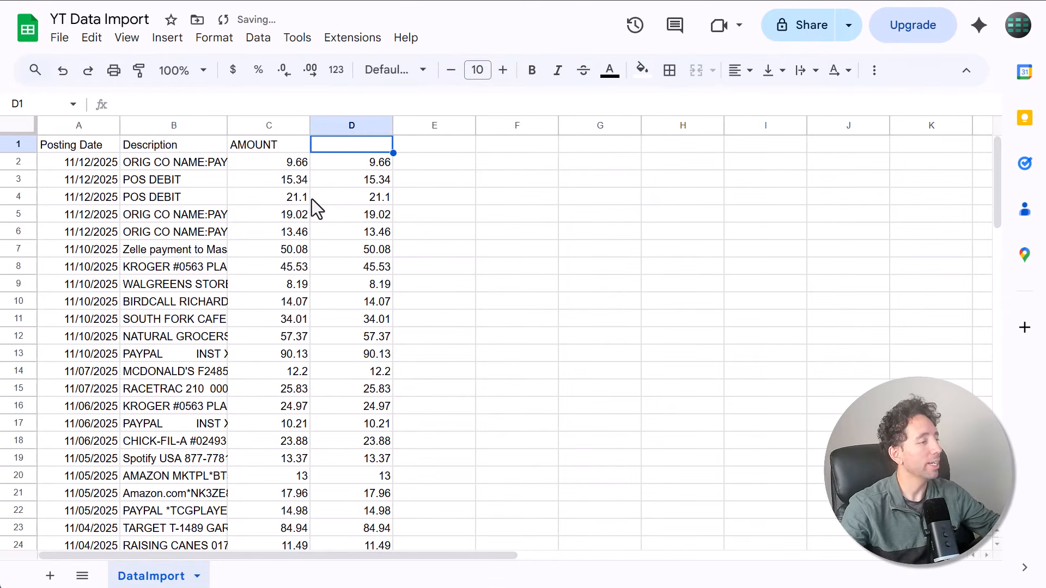
right_click(361, 126)
click(413, 256)
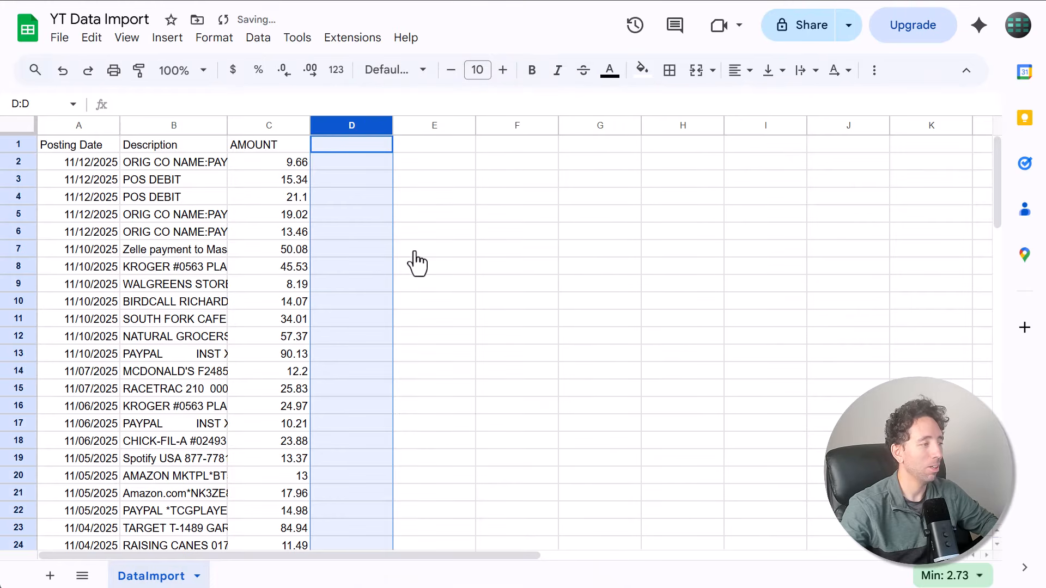
Insert an empty column between Posting Date and Description
click(417, 252)
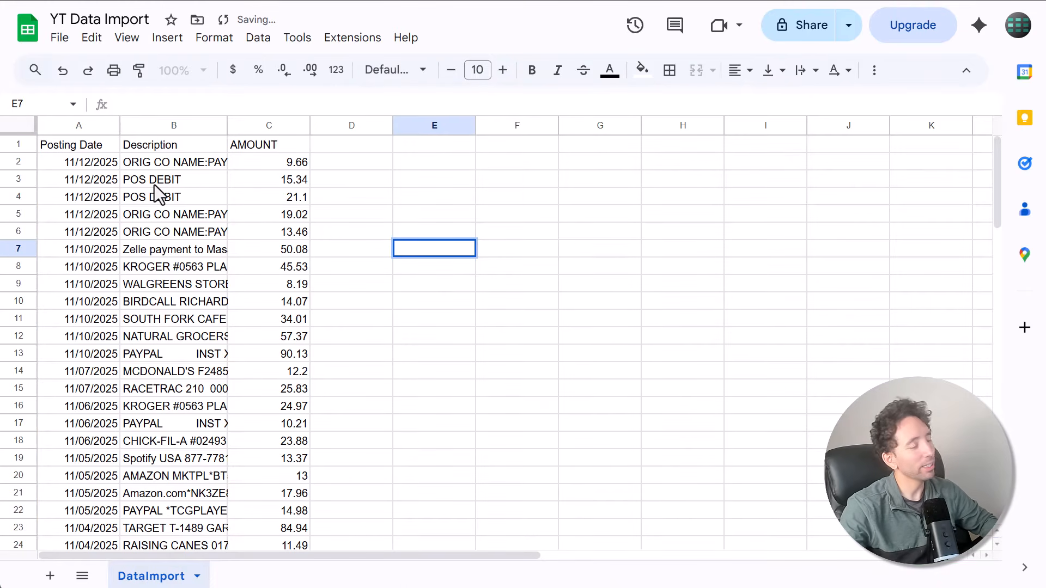
right_click(178, 124)
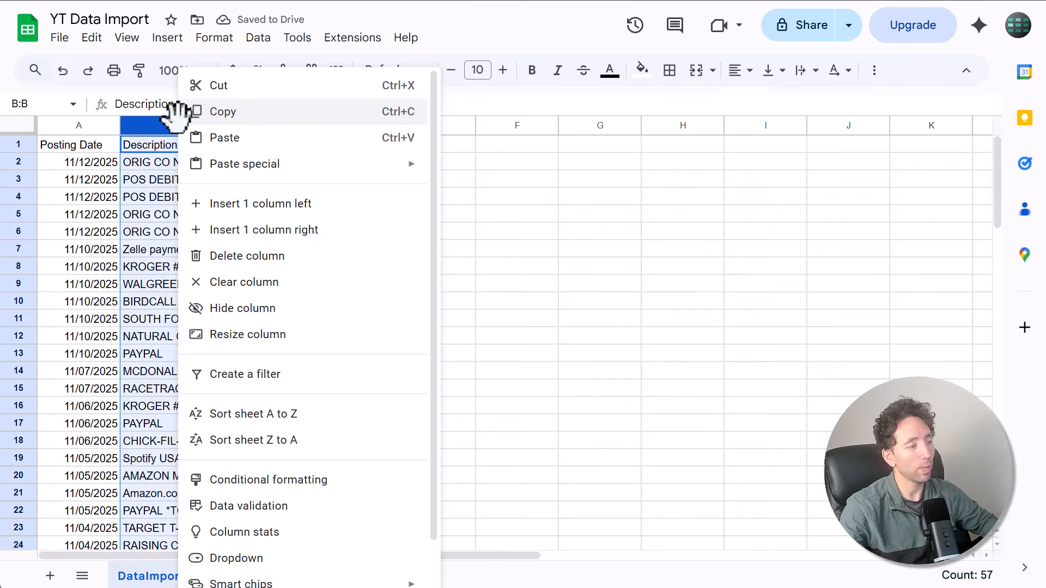
click(225, 204)
click(174, 215)
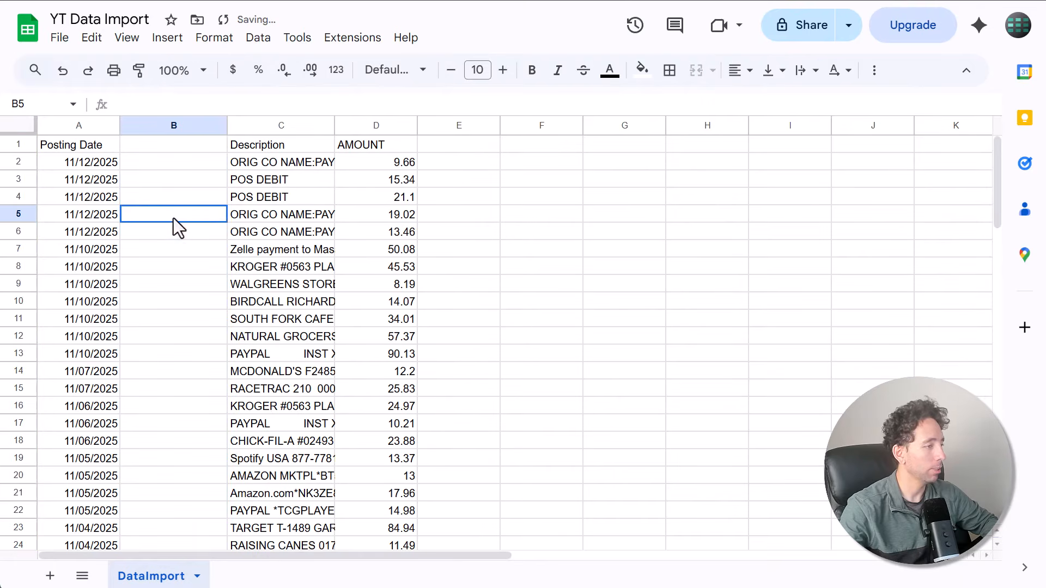
Make the header cells A1:D1 bold and give them a light blue fill
drag(80, 145, 384, 143)
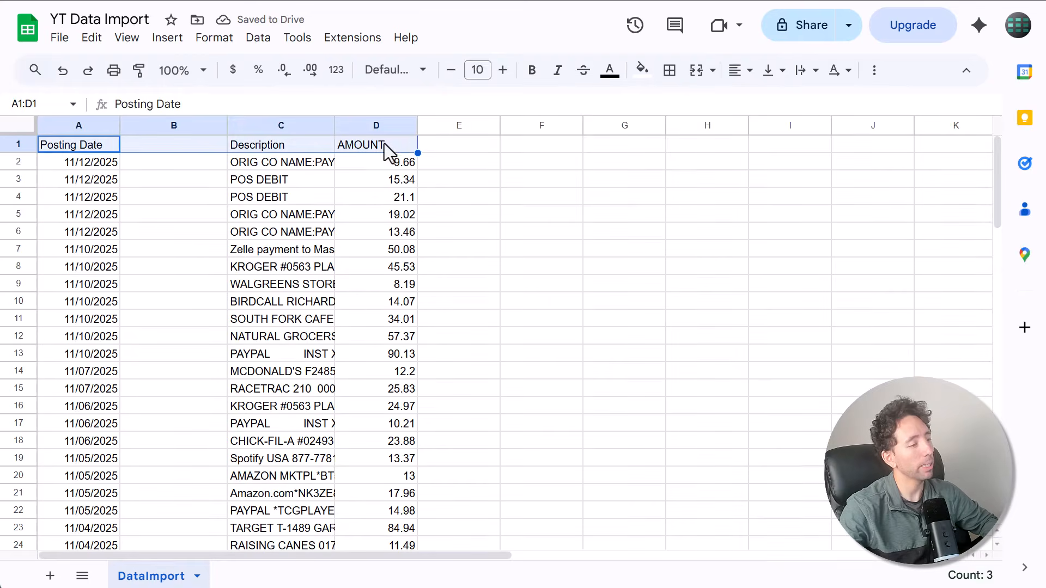
click(532, 69)
click(642, 70)
click(787, 175)
Enter the headers CATEGORY in B1, DESCRIPTION in C1 and DATE in A1
click(178, 146)
text(CATEGORY)
key(Tab)
text(DESCRIPTION)
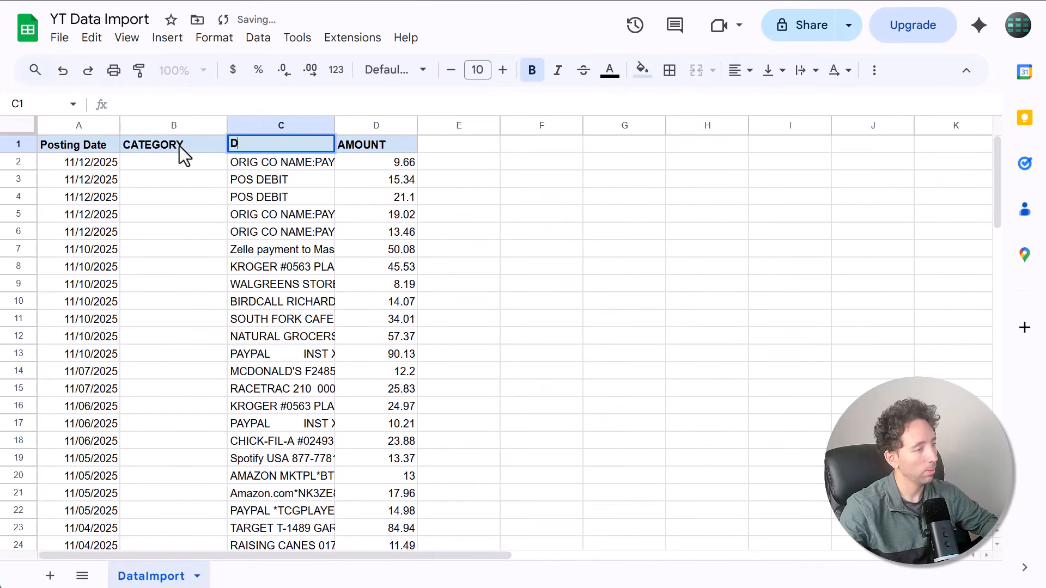
key(Tab)
click(94, 146)
text(DATE)
key(Tab)
Left-align the whole DATE column
click(81, 125)
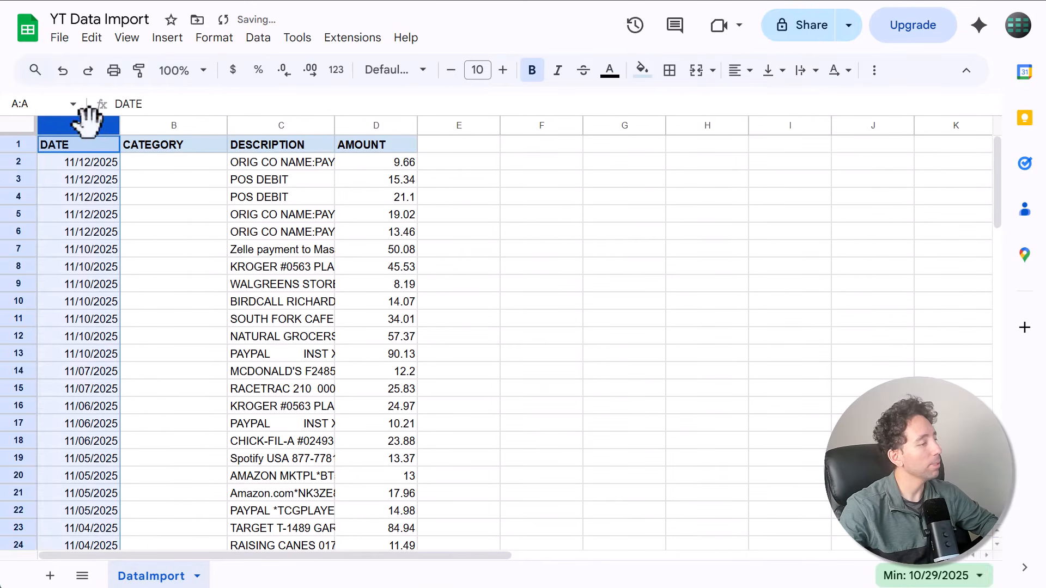
click(741, 69)
click(744, 100)
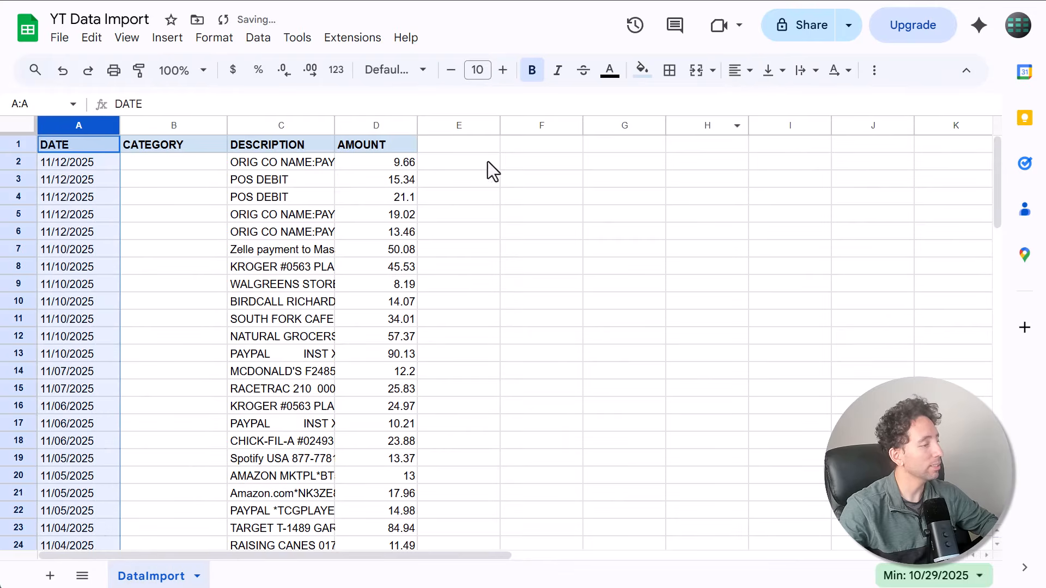
Right-align the AMOUNT column and apply the Number format to it
click(393, 128)
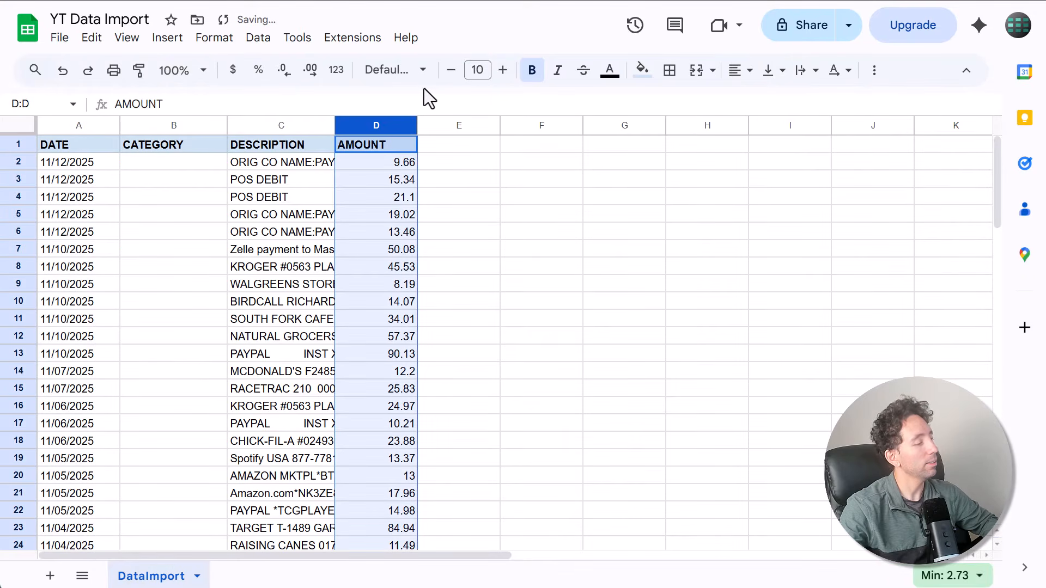
click(749, 70)
click(790, 100)
click(336, 71)
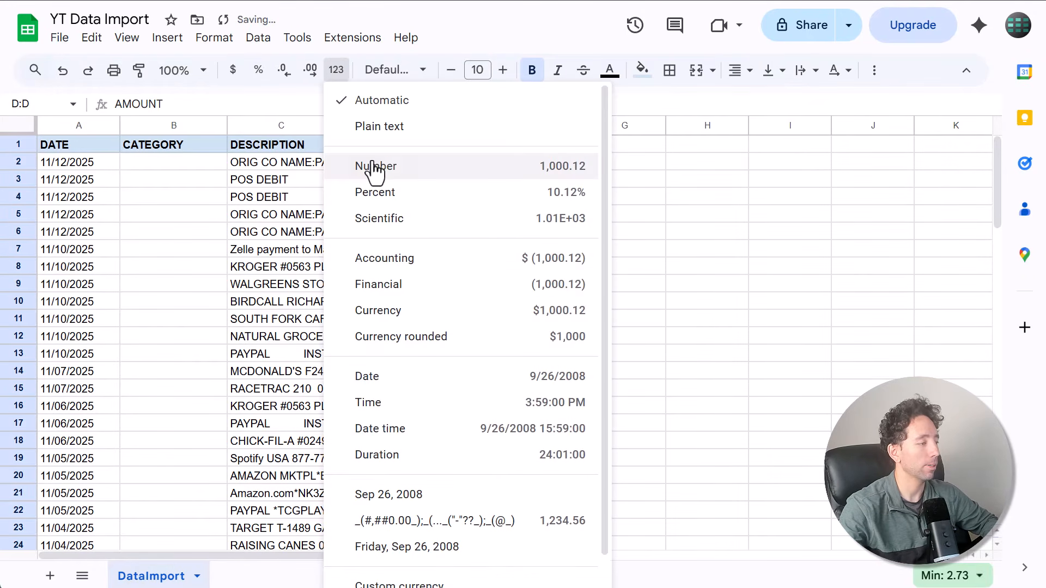
click(374, 166)
Paste the copied category list from B6 down, and enter Bills in B5, Other in B4 and B3, and Fun in B2
click(133, 233)
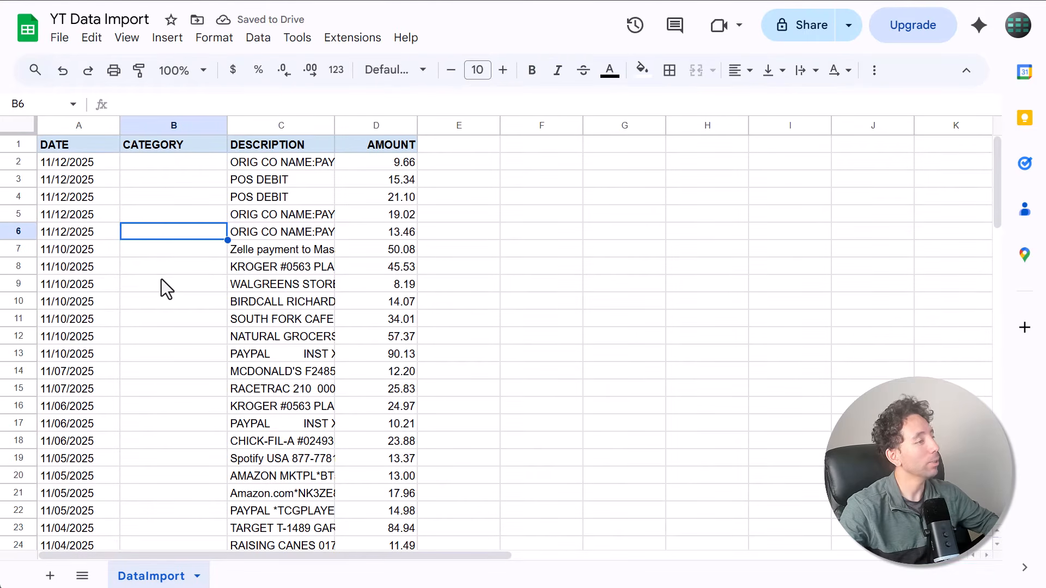
key(ctrl+v)
click(172, 215)
text(Bills)
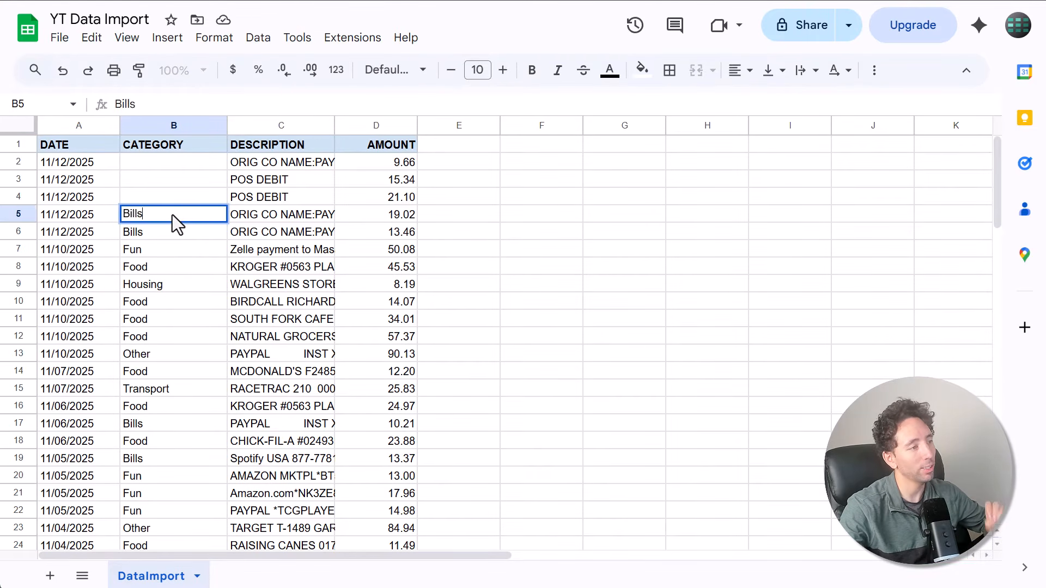
key(Up)
text(Other)
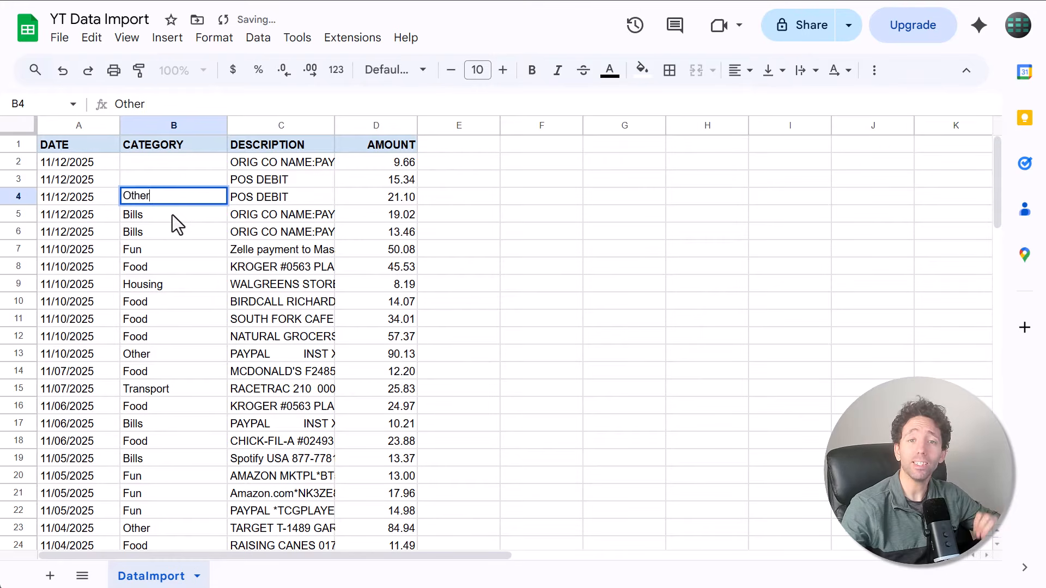
key(Up)
text(Other)
key(Up)
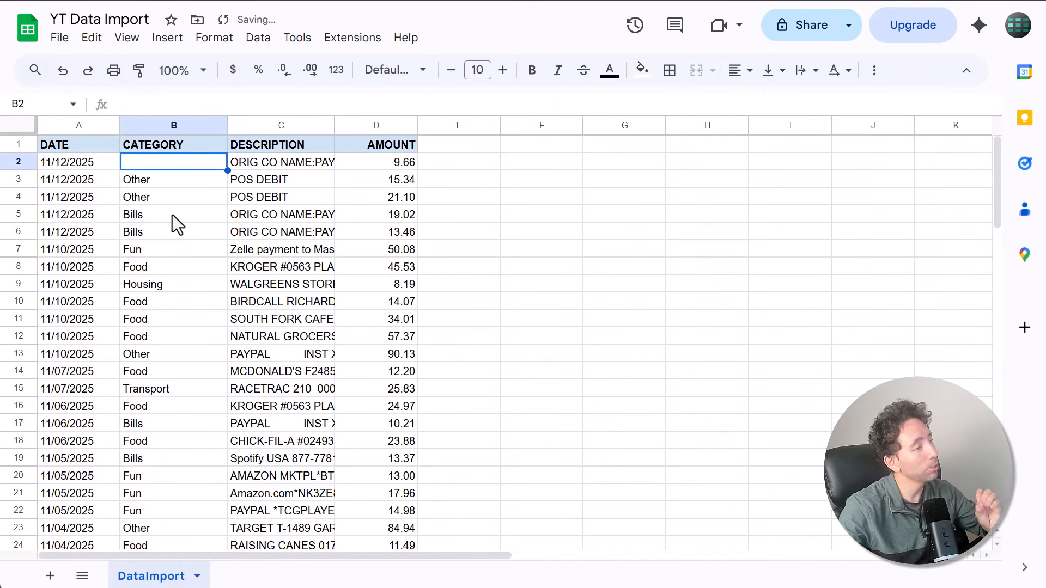
text(Fun)
key(Return)
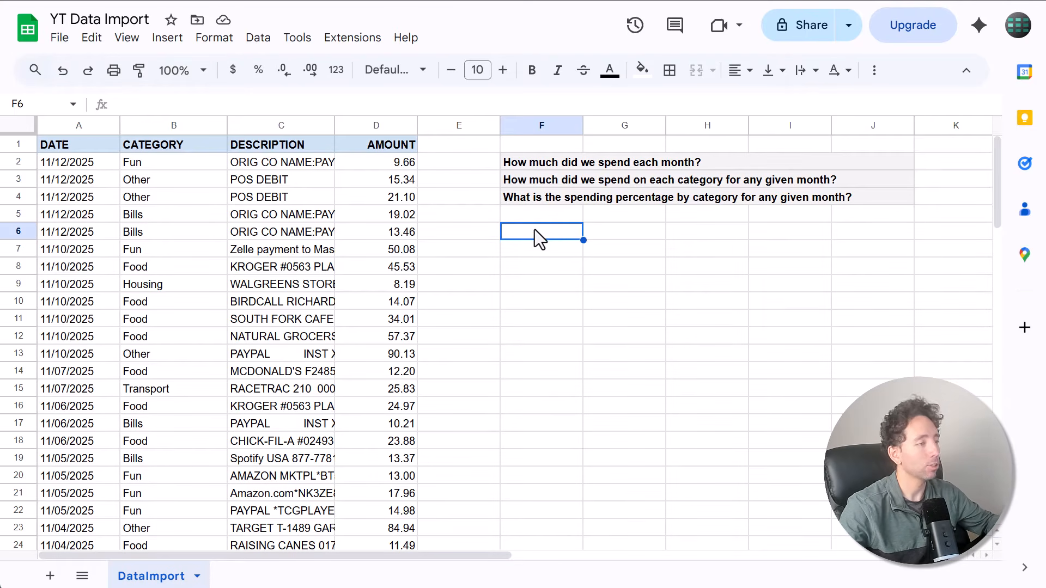
Create a named range dateRng covering the dates on the DataImport sheet from A2 to the end of column A
click(260, 38)
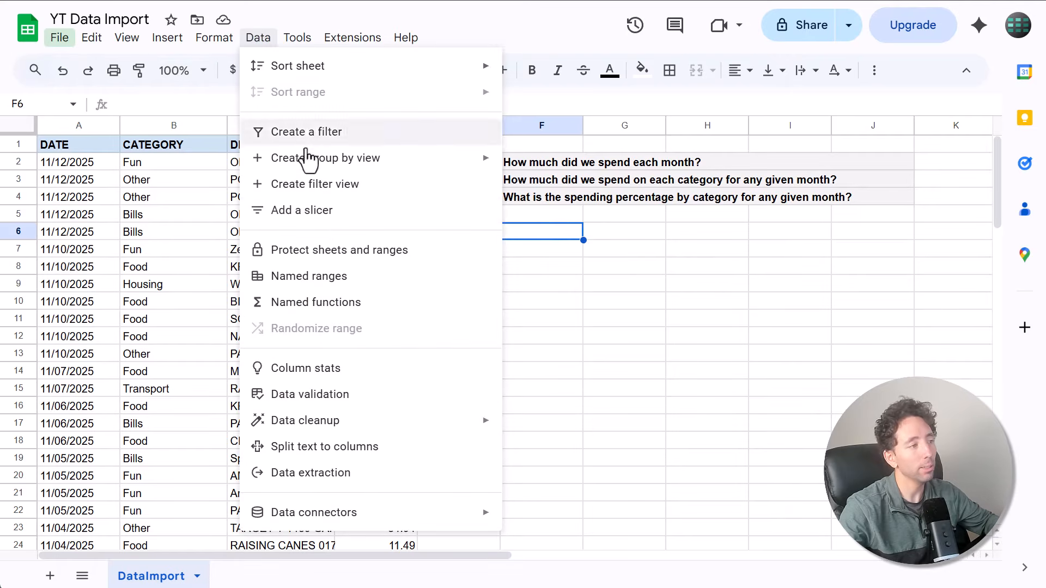
click(330, 279)
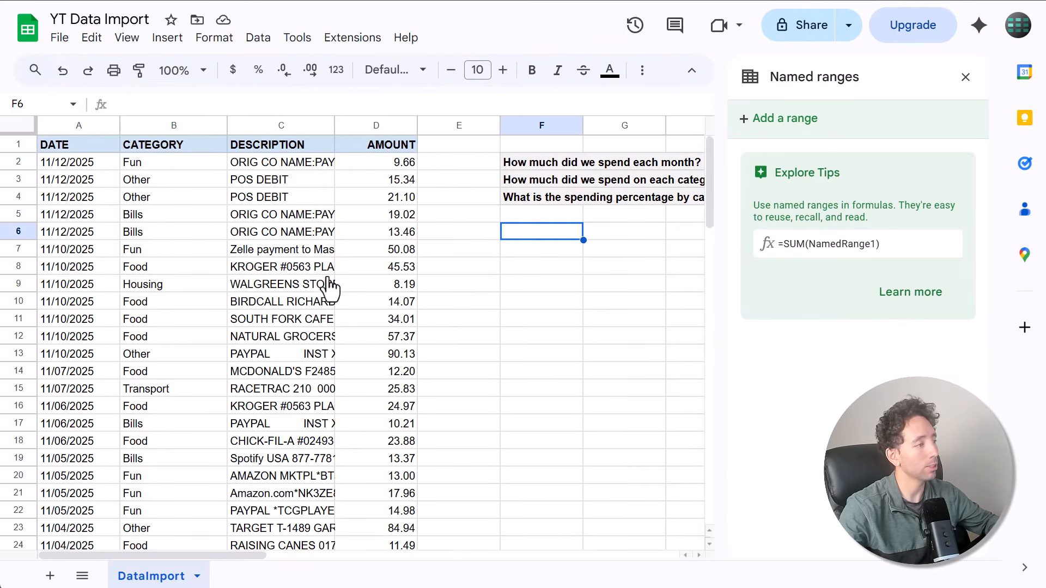
click(818, 120)
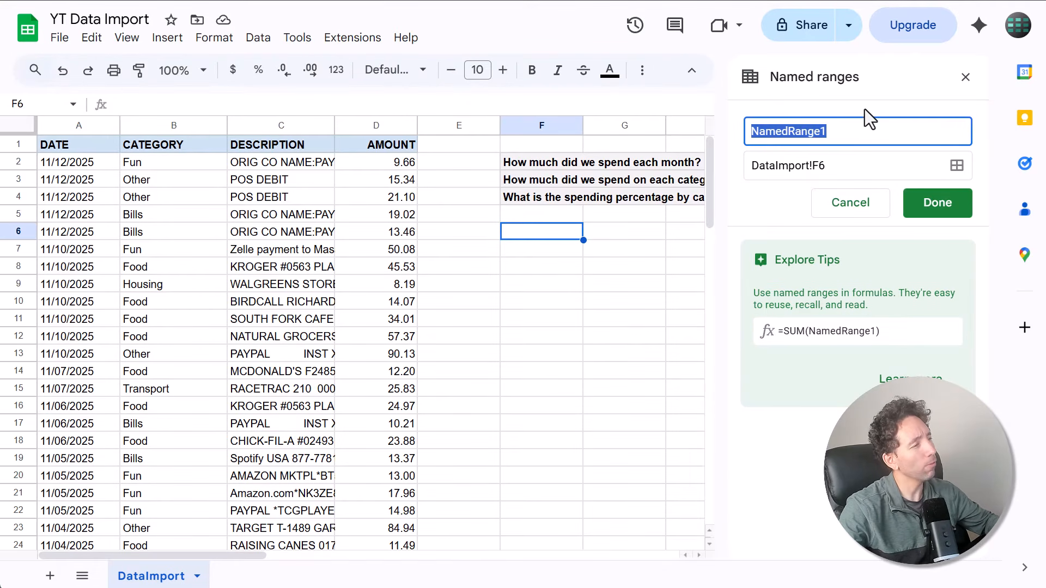
text(dateRng)
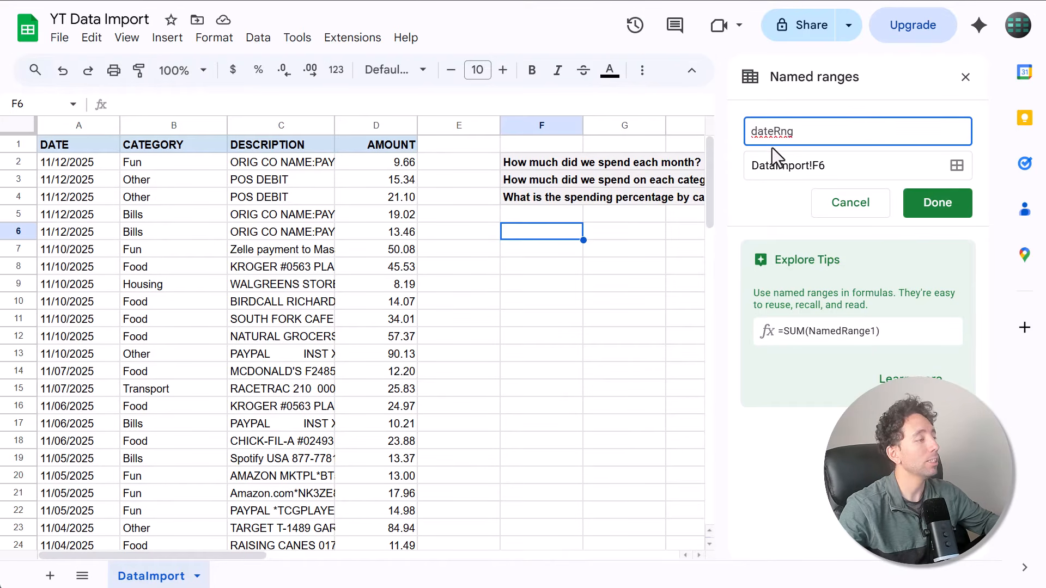
click(861, 165)
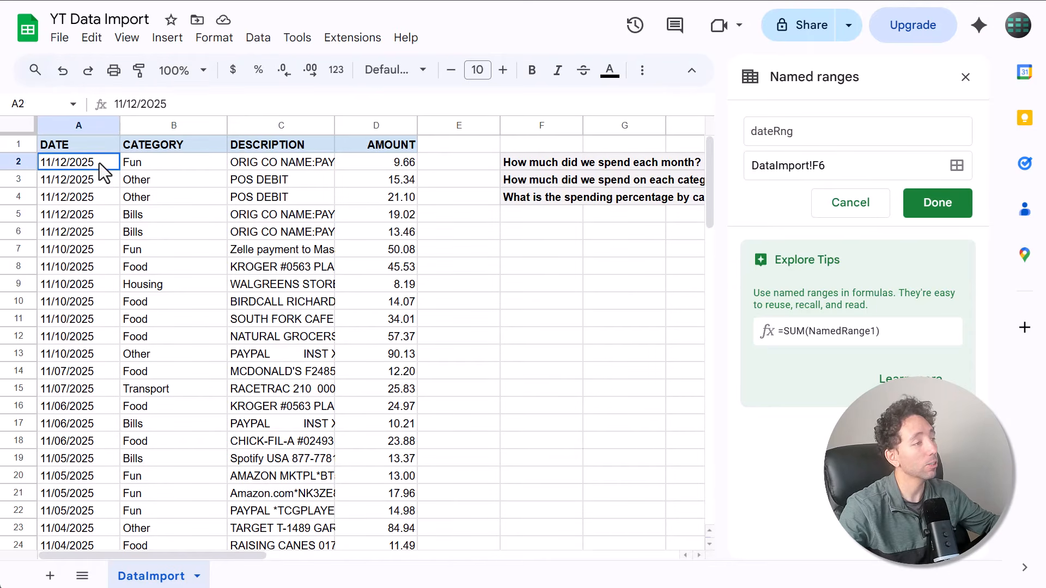
drag(99, 163, 98, 274)
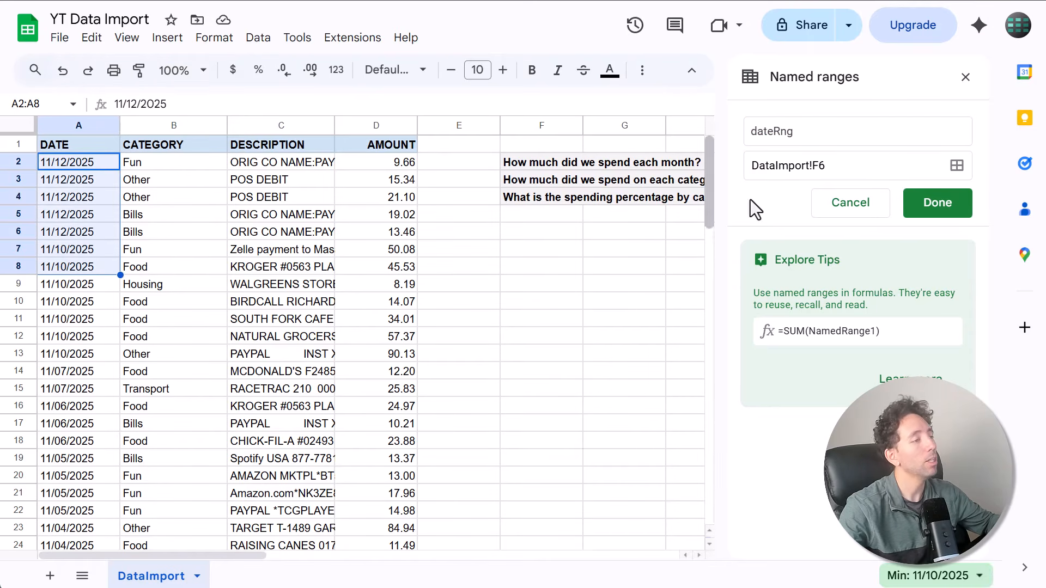
click(869, 158)
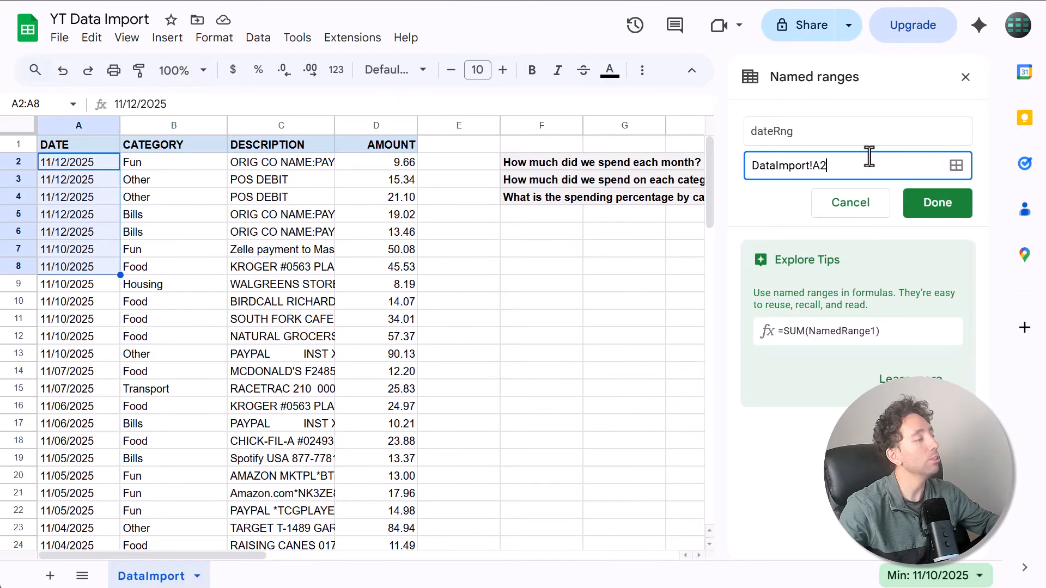
click(934, 205)
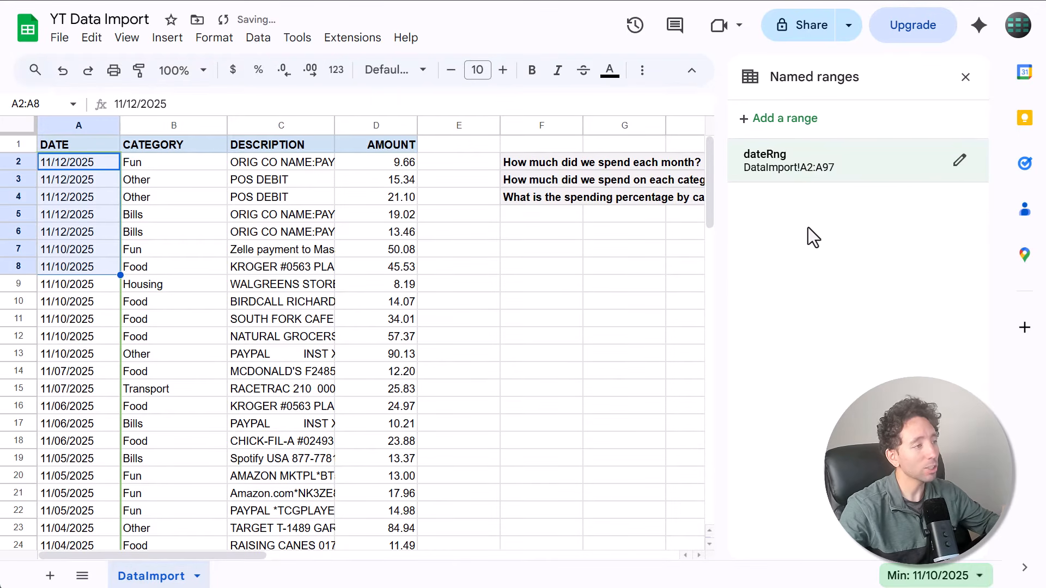
Add a named range categoryRng covering DataImport!B2:B for the categories
click(762, 121)
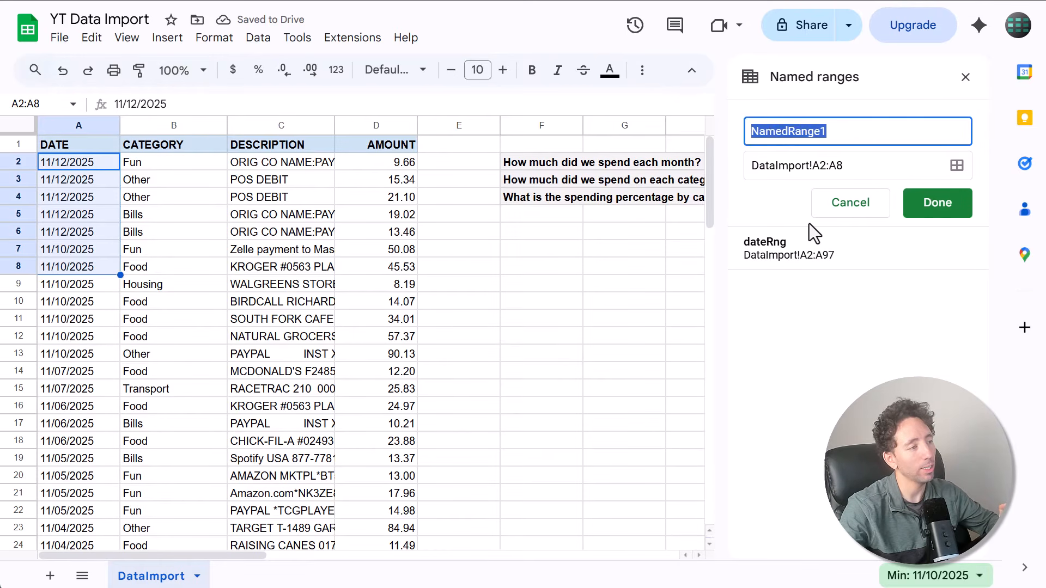
text(categoryRng)
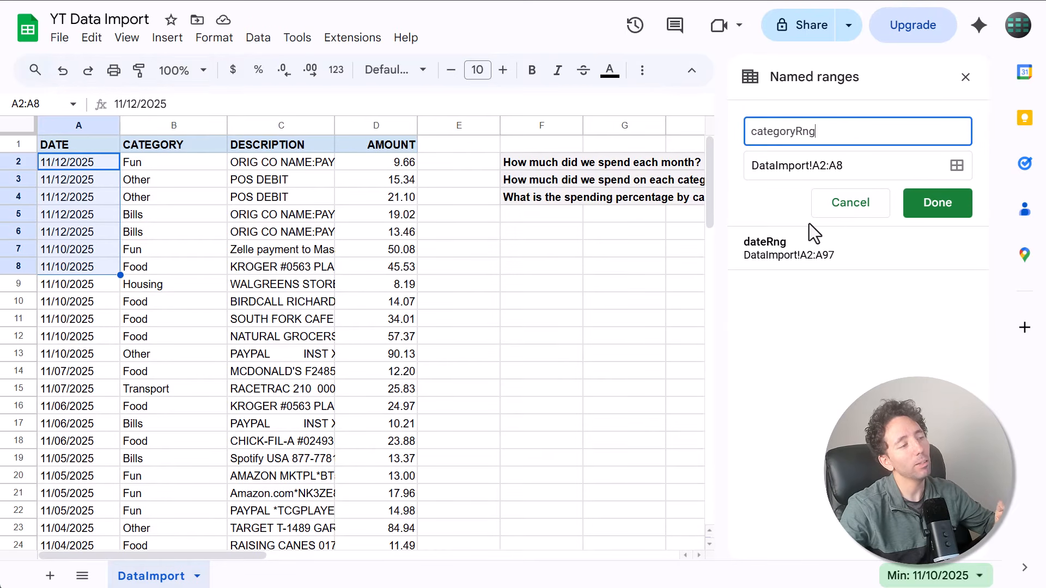
click(870, 173)
key(BackSpace)
key(BackSpace)
key(BackSpace)
key(BackSpace)
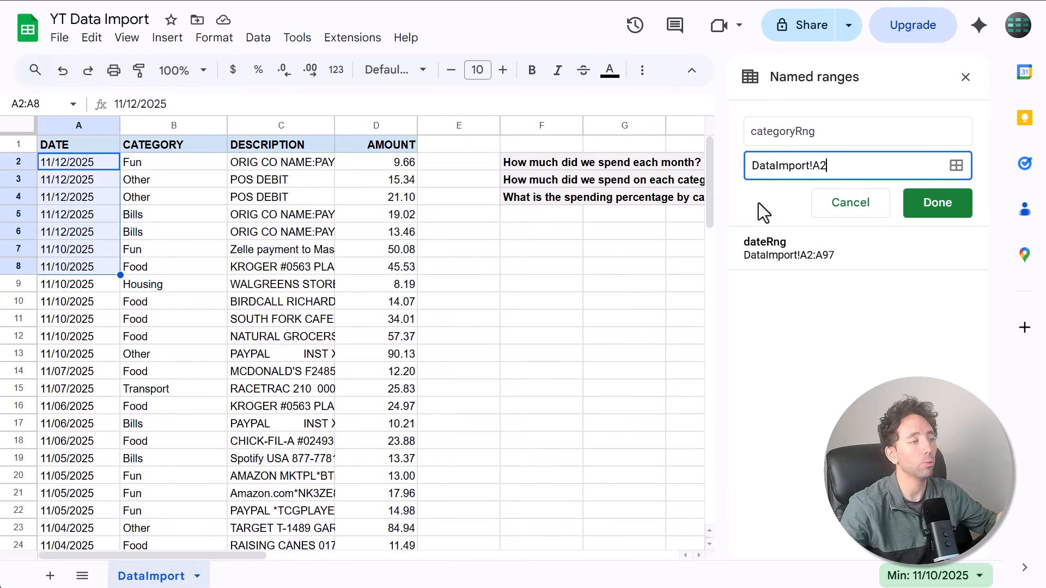
key(BackSpace)
text(B2:B)
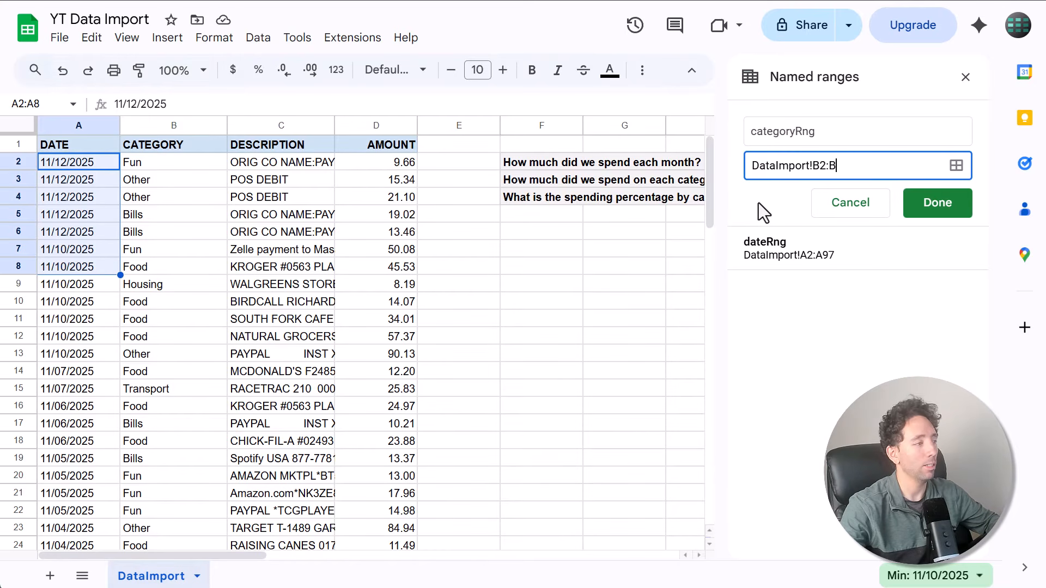
key(Return)
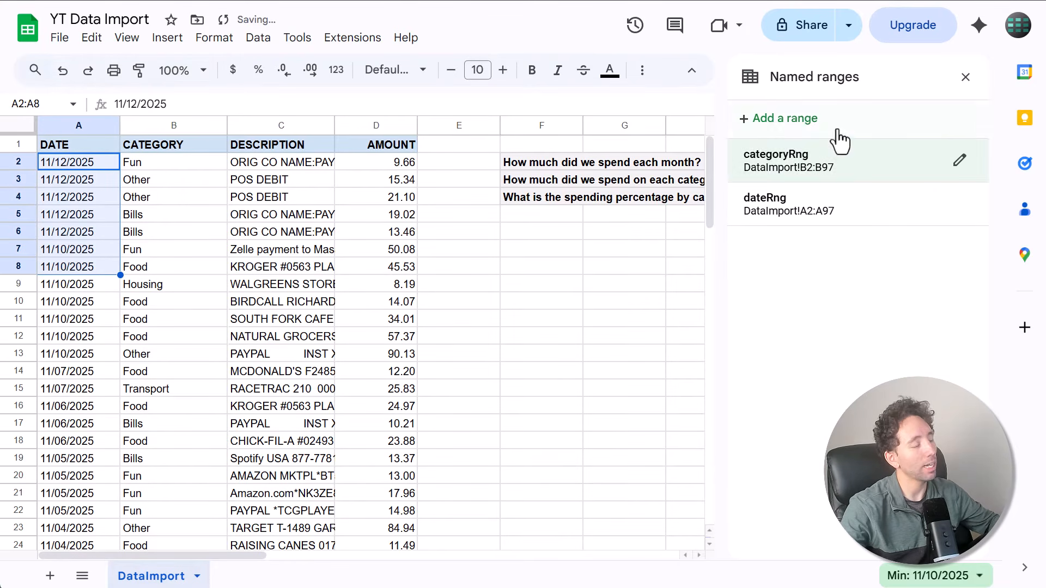
Add a named range amountRng covering the amounts from D2 to the end of column D, and close the named ranges list
click(840, 117)
text(amountRng)
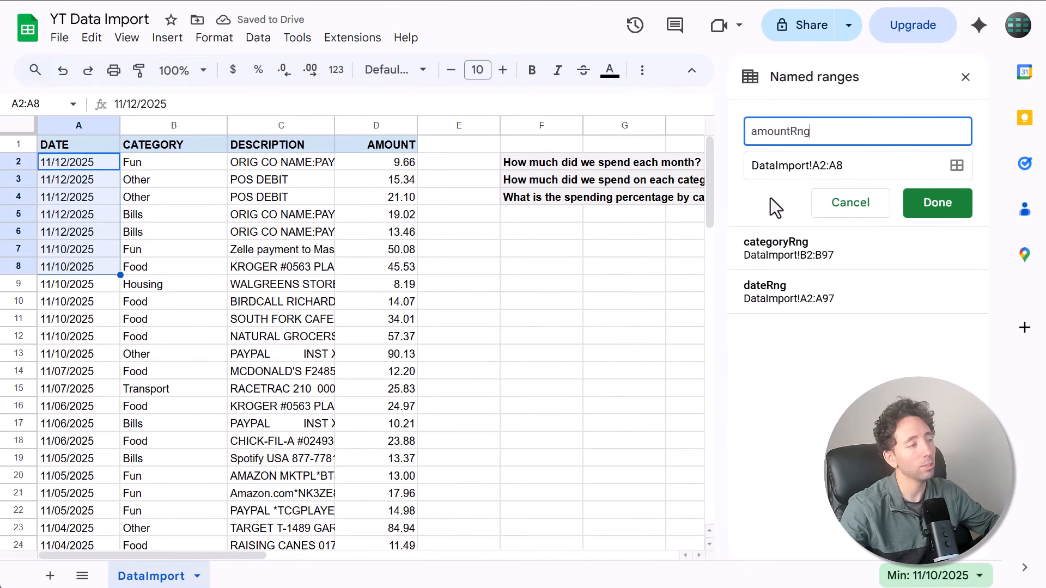
click(880, 157)
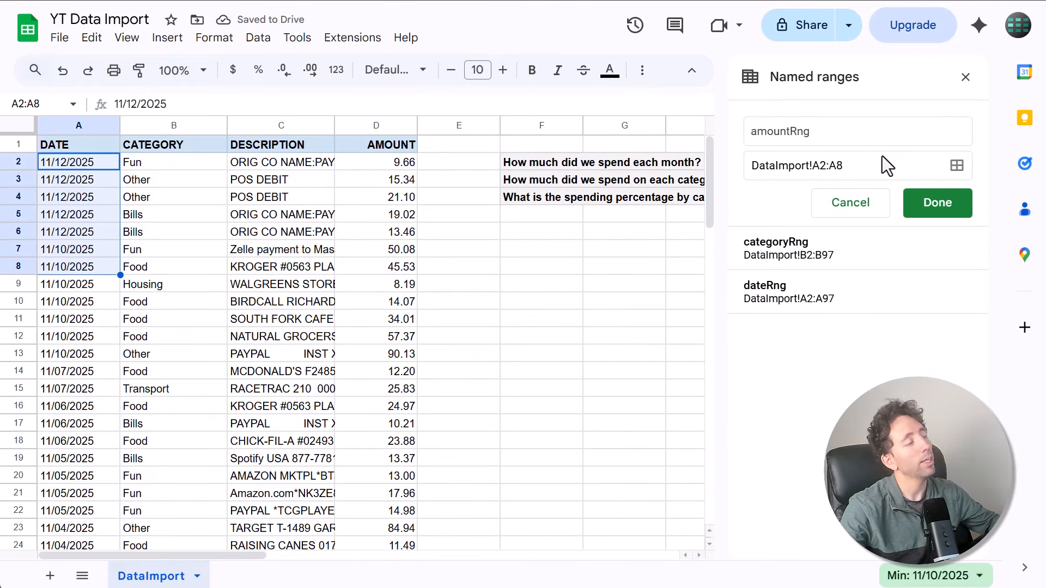
key(BackSpace)
key(BackSpace)
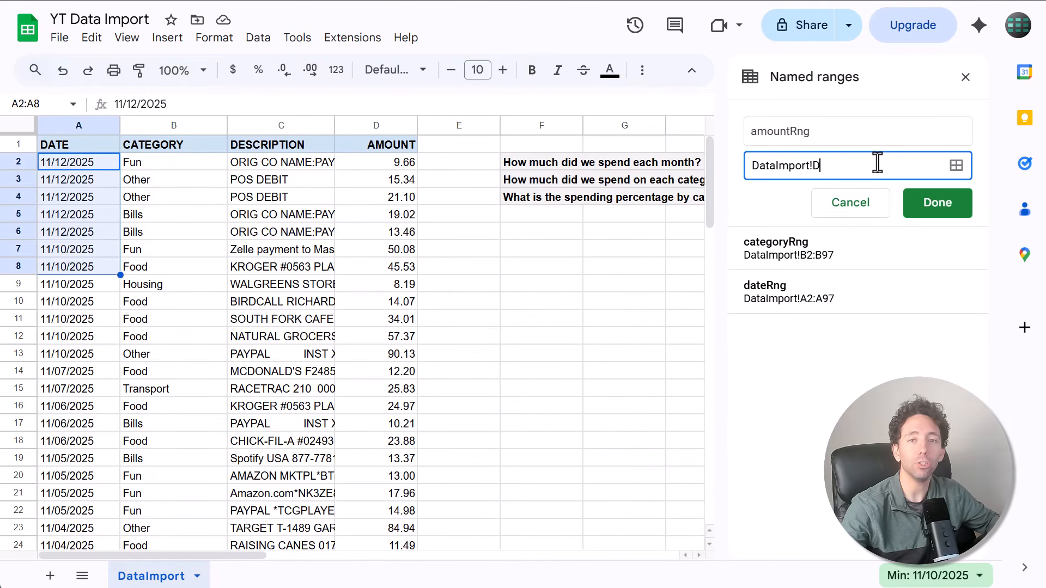
click(927, 203)
click(535, 286)
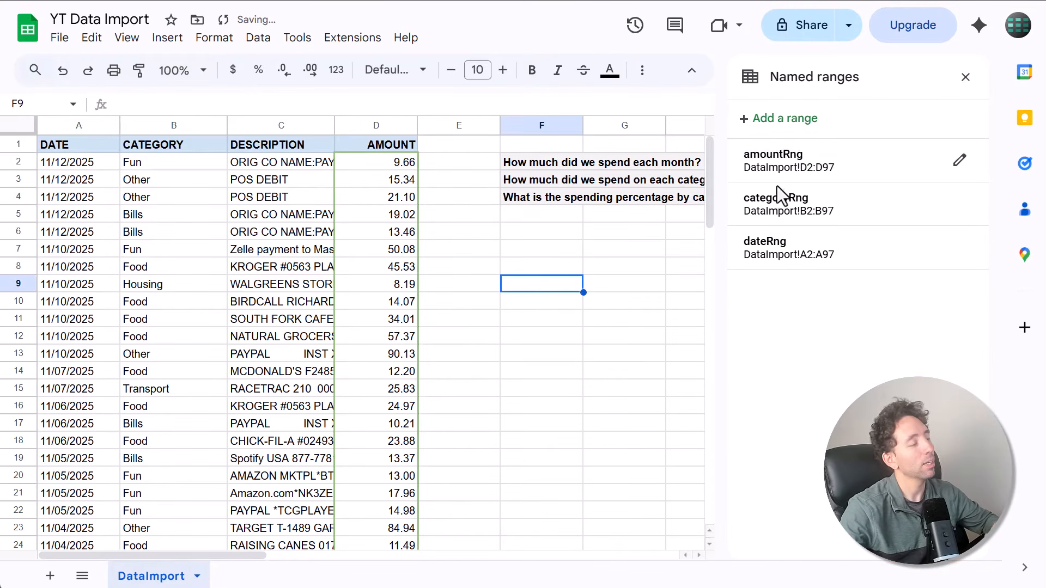
click(964, 77)
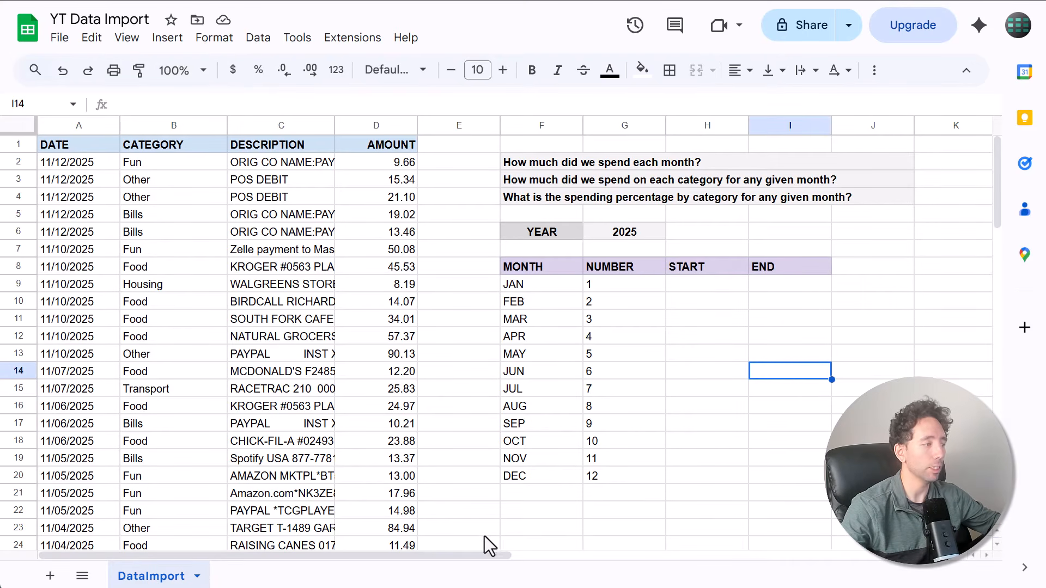
Enter =DATE($G$6,G9,1) in H9 under START and fill the formula down to H20 for all months
drag(474, 553, 607, 554)
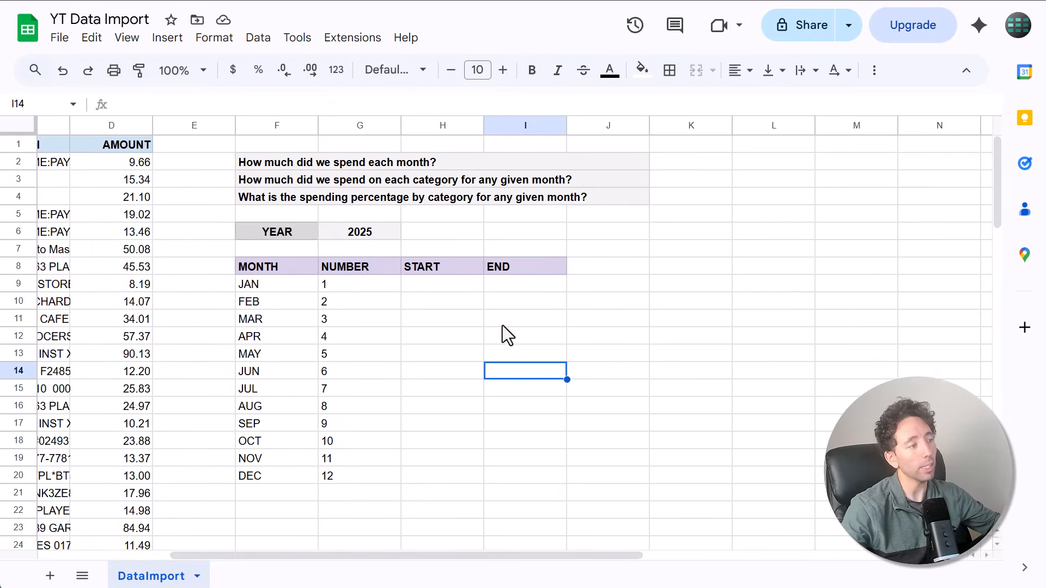
click(464, 283)
text(=DATE()
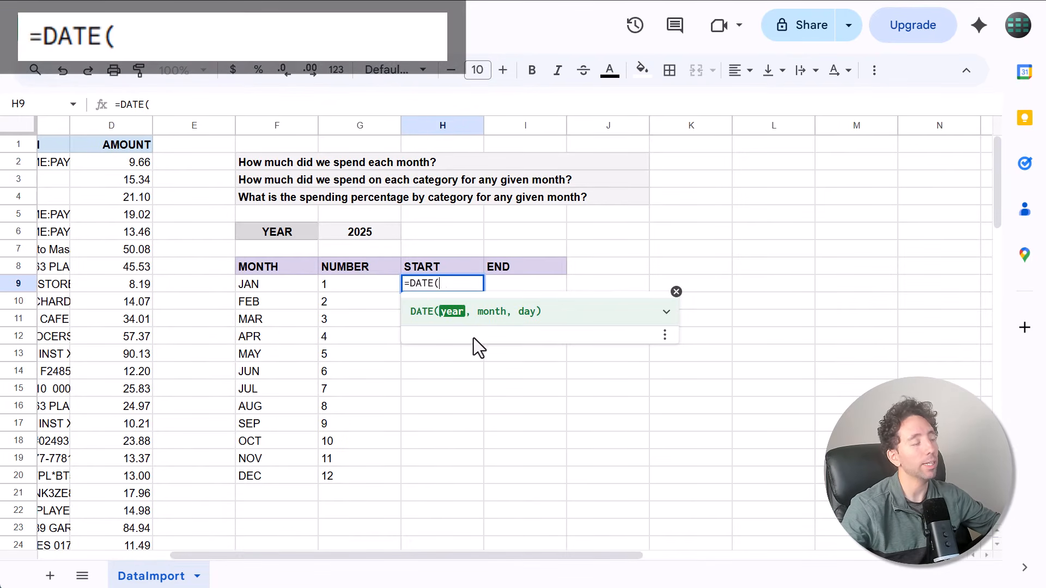
click(370, 232)
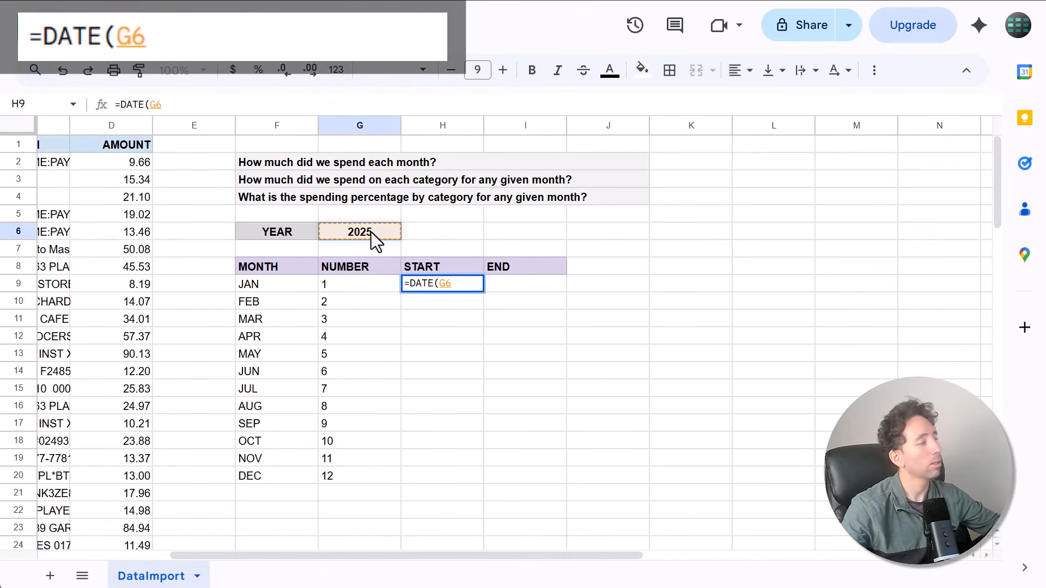
key(F4)
text(,)
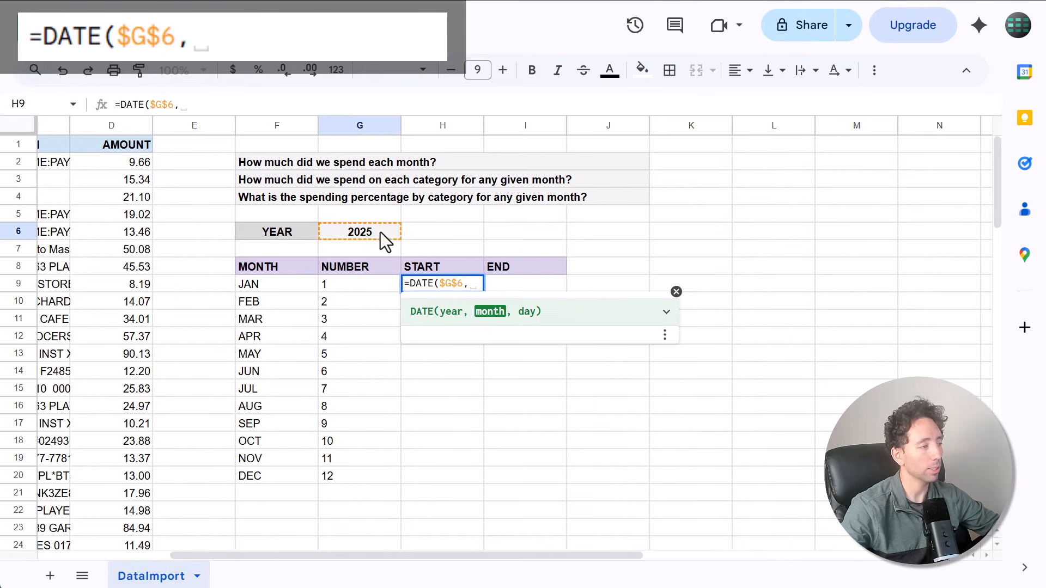
click(343, 282)
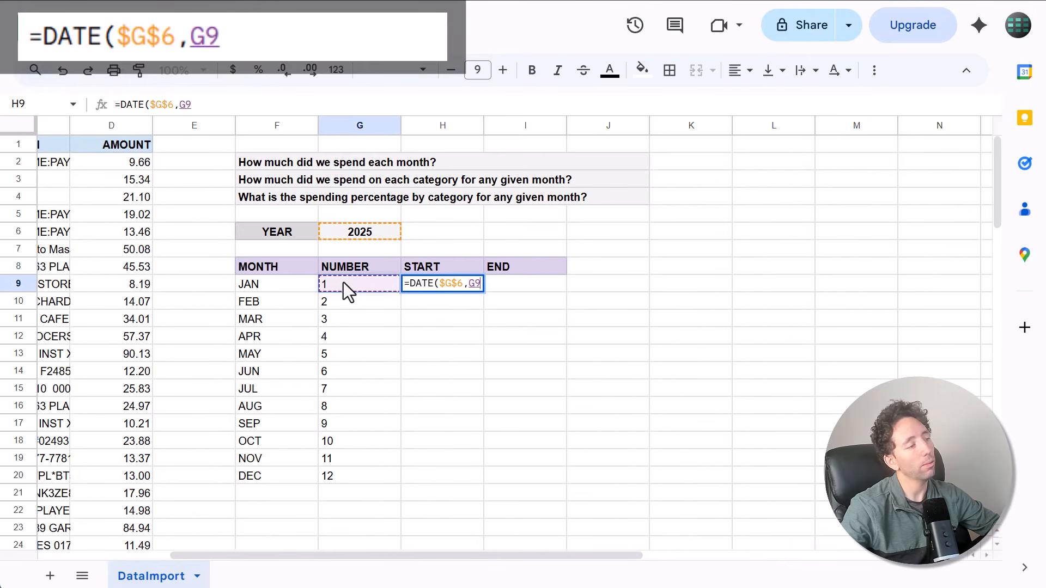
text(,1))
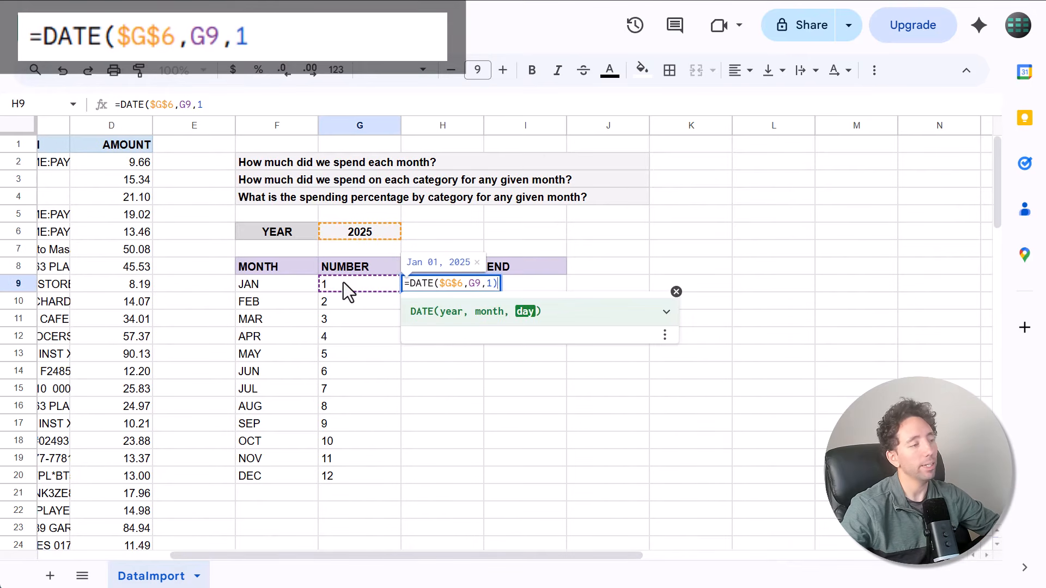
key(Return)
click(476, 286)
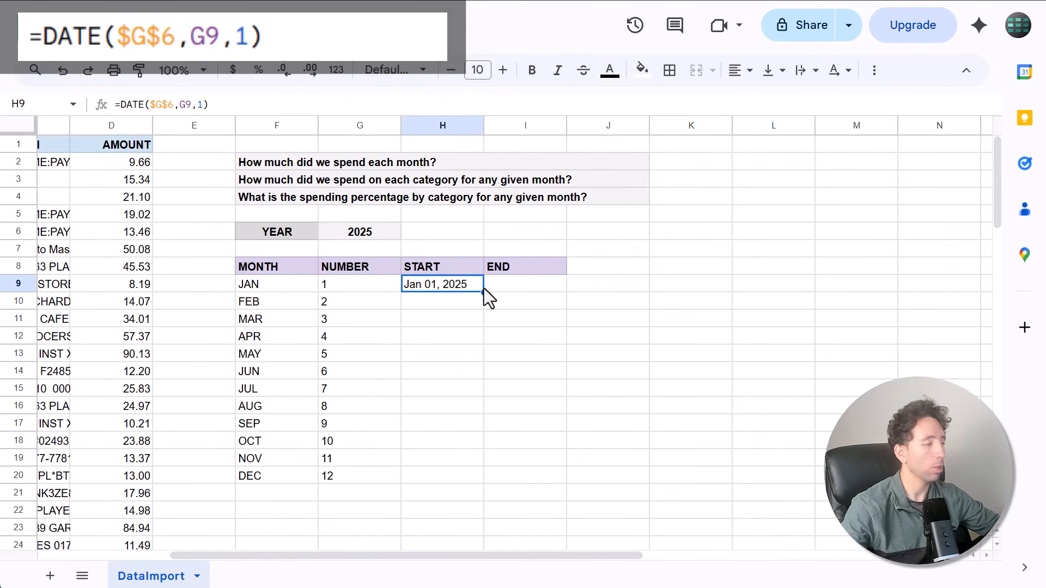
drag(484, 289, 482, 477)
Enter =EOMONTH(H9,0) in I9 under END and fill the formula down to I20
click(535, 291)
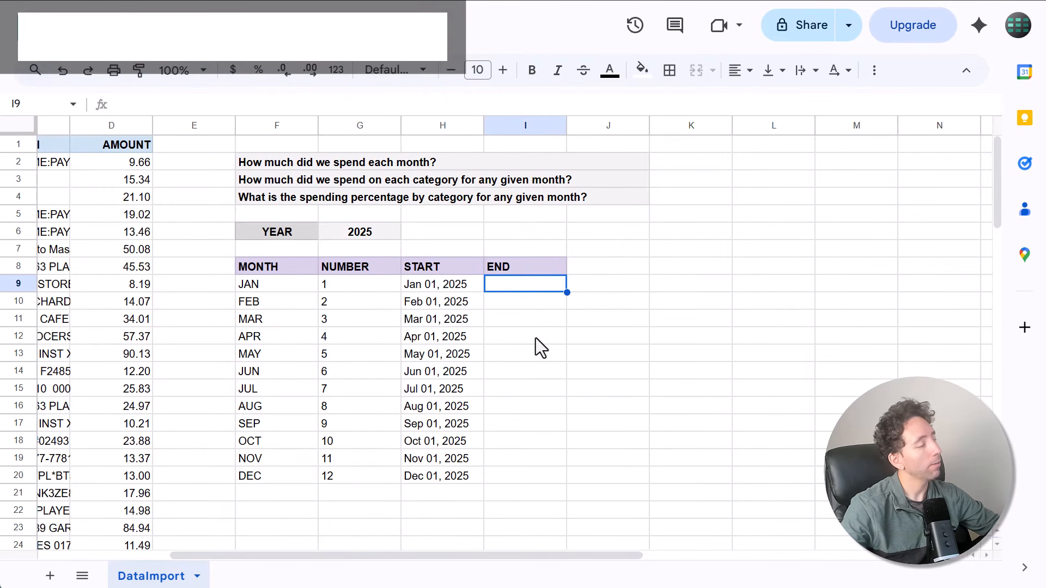
text(=EOMONTH()
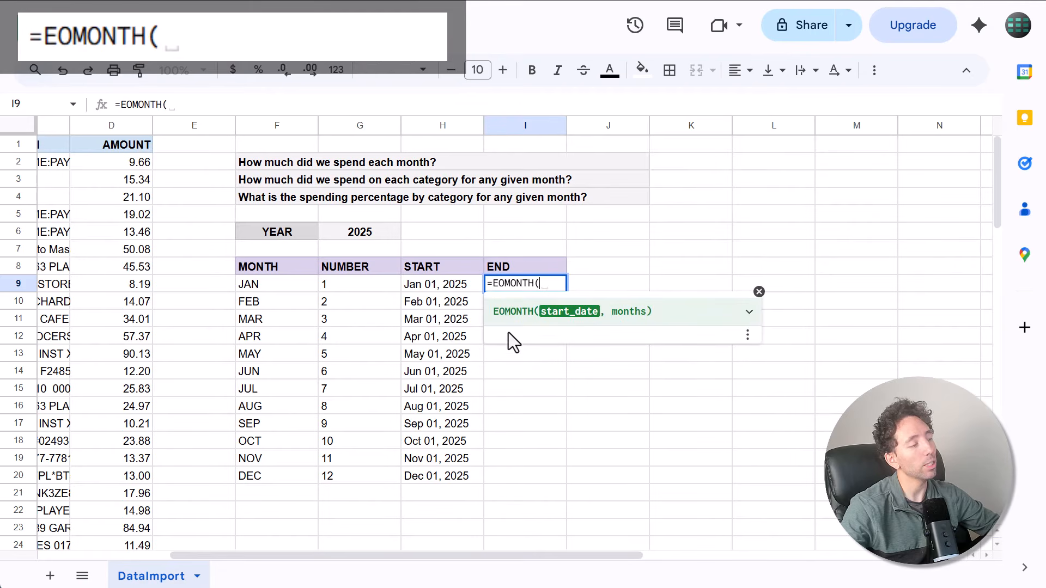
click(463, 284)
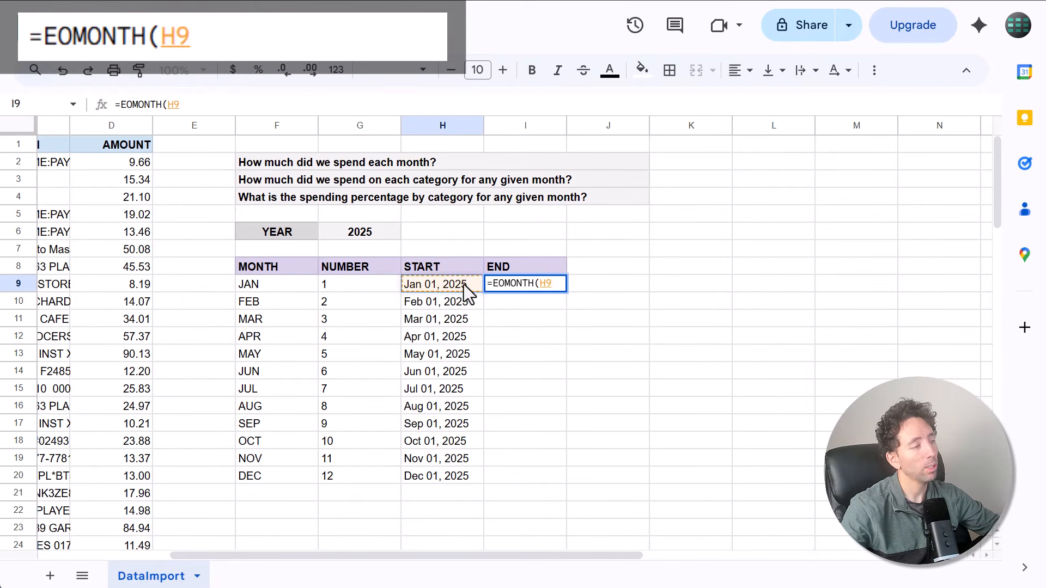
text(,0)
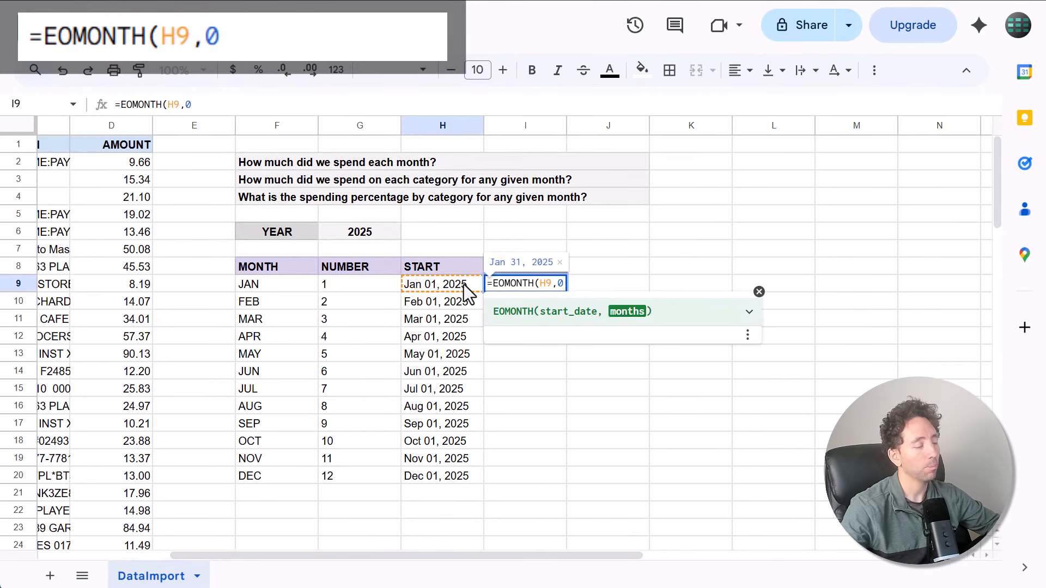
text())
key(Return)
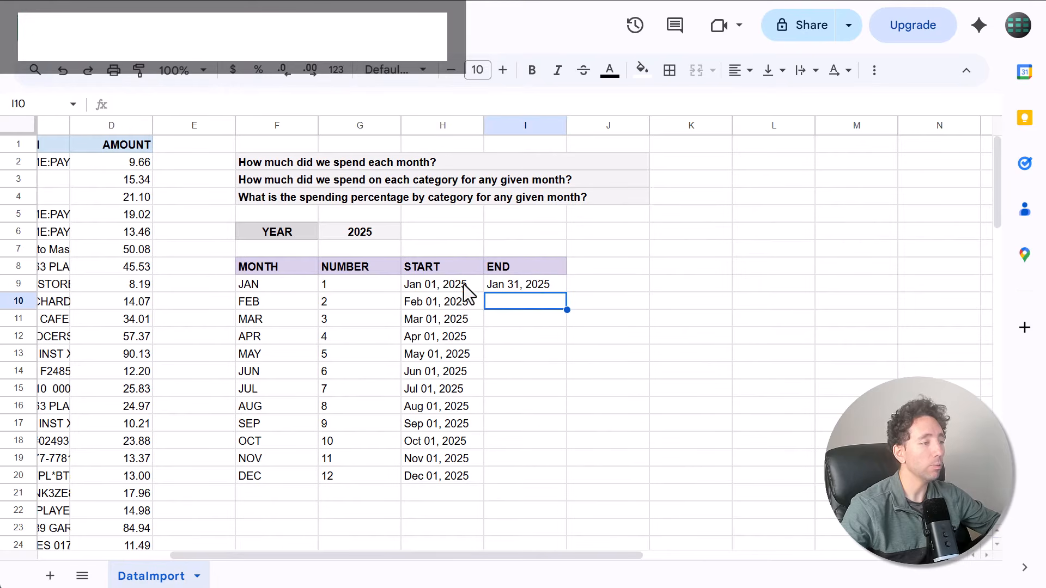
click(564, 286)
double_click(565, 293)
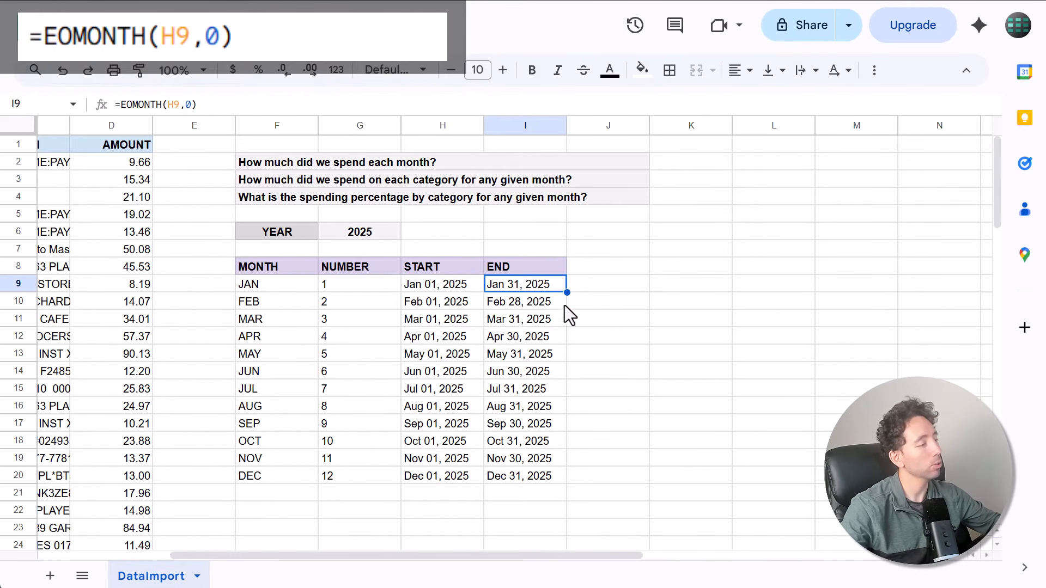
Extend the END header into J8 with its formatting and change the new header's text to TOTAL
click(655, 283)
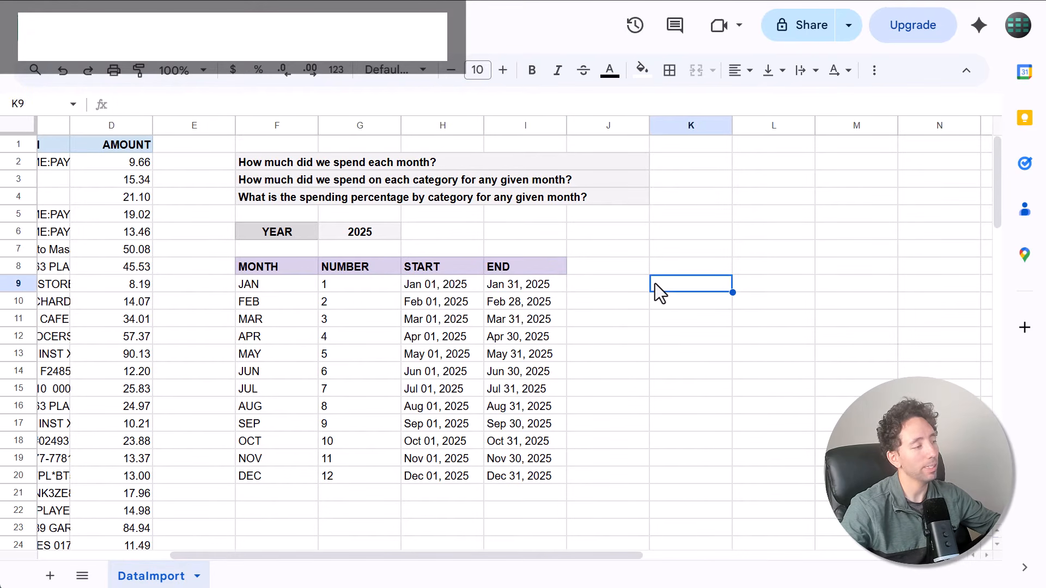
click(557, 269)
drag(566, 275, 618, 272)
click(618, 271)
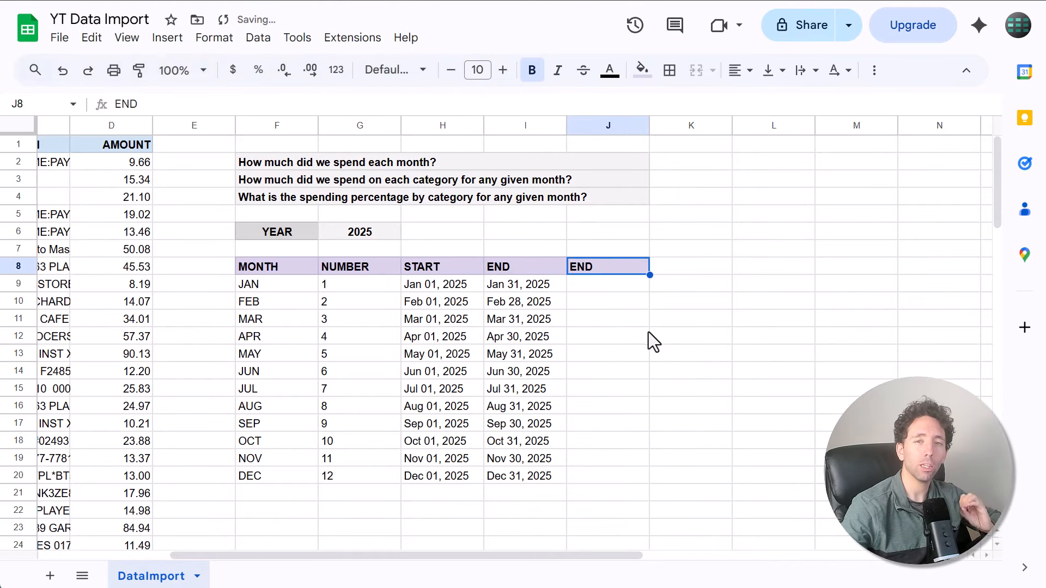
text(TOTAL)
key(Tab)
Begin a SUMIFS formula in J9 that sums amountRng where dateRng meets the start-date criterion ">="&H9
click(620, 290)
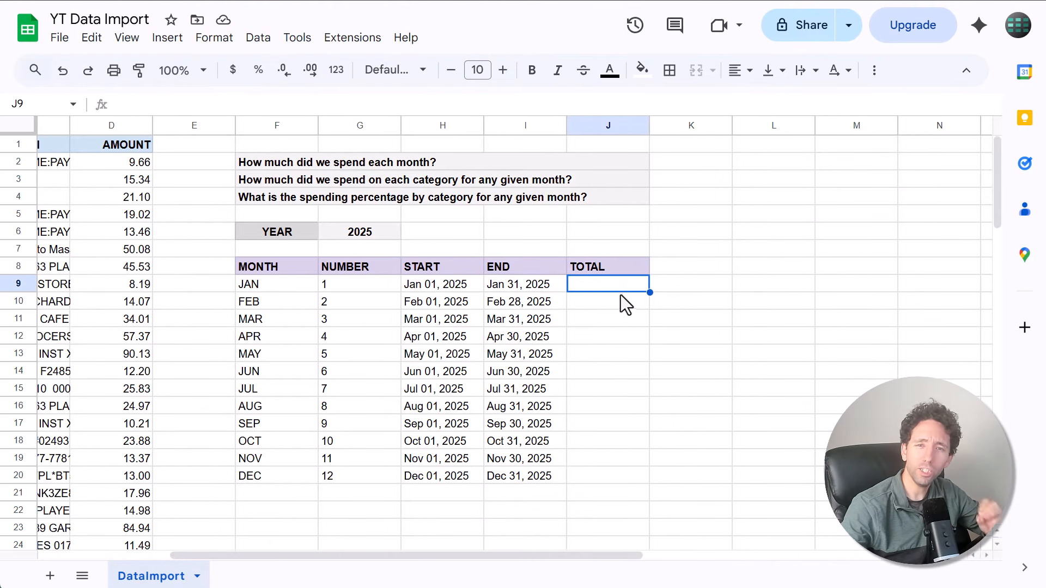
click(729, 106)
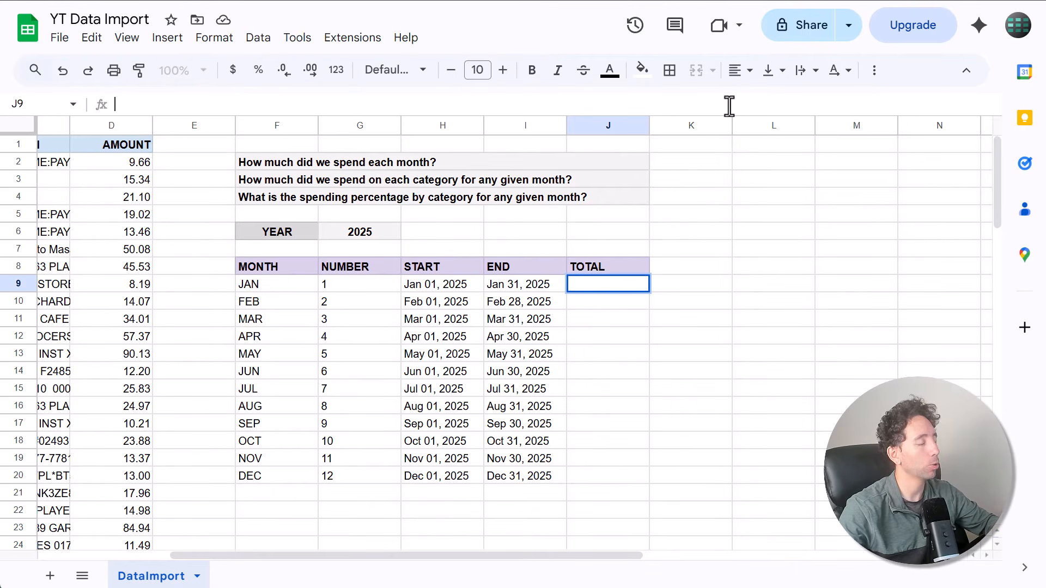
text(=su)
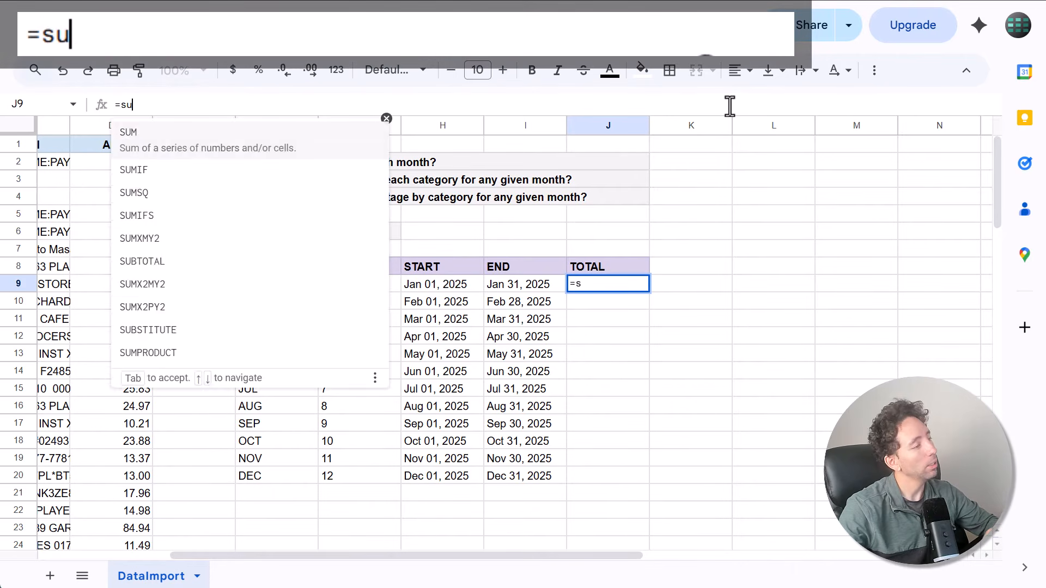
text(mifs(amountr)
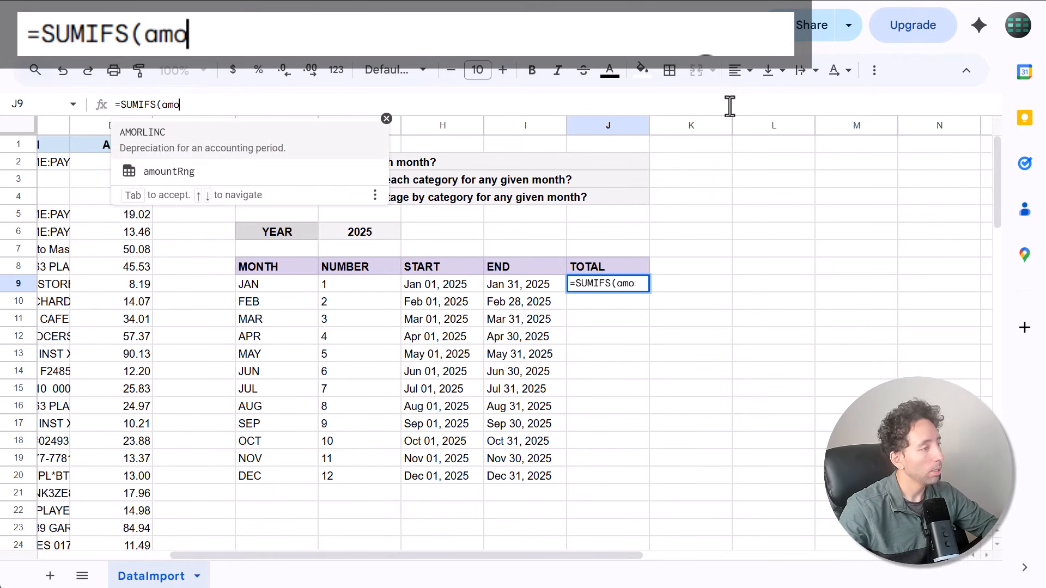
key(Tab)
text(,dater)
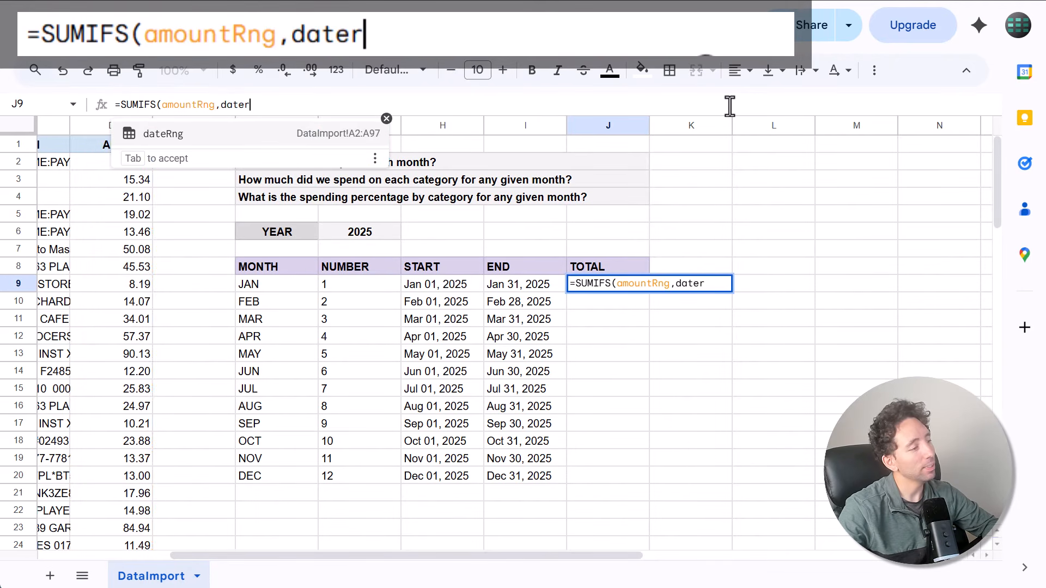
key(Tab)
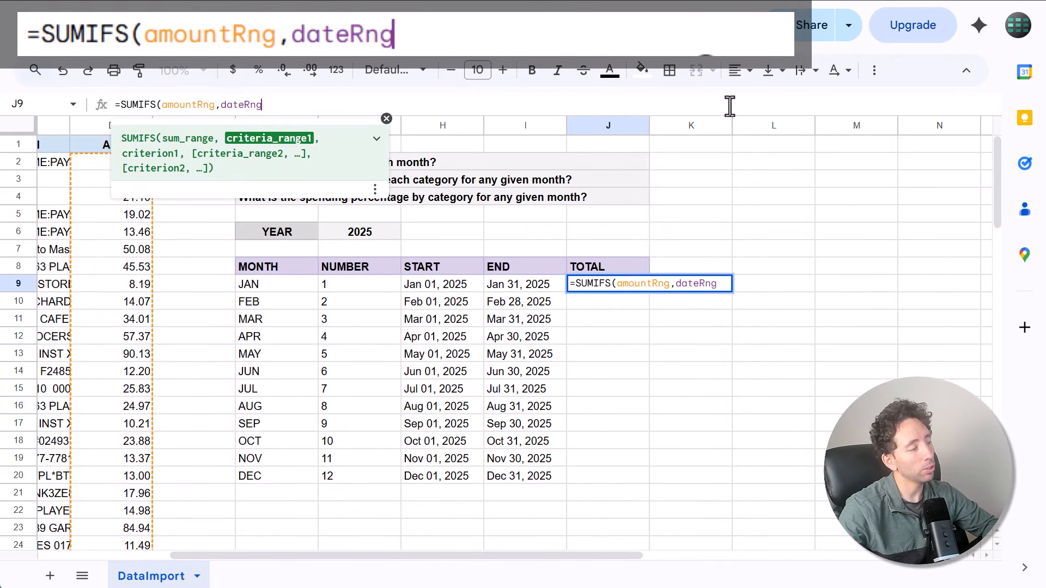
text(,">=)
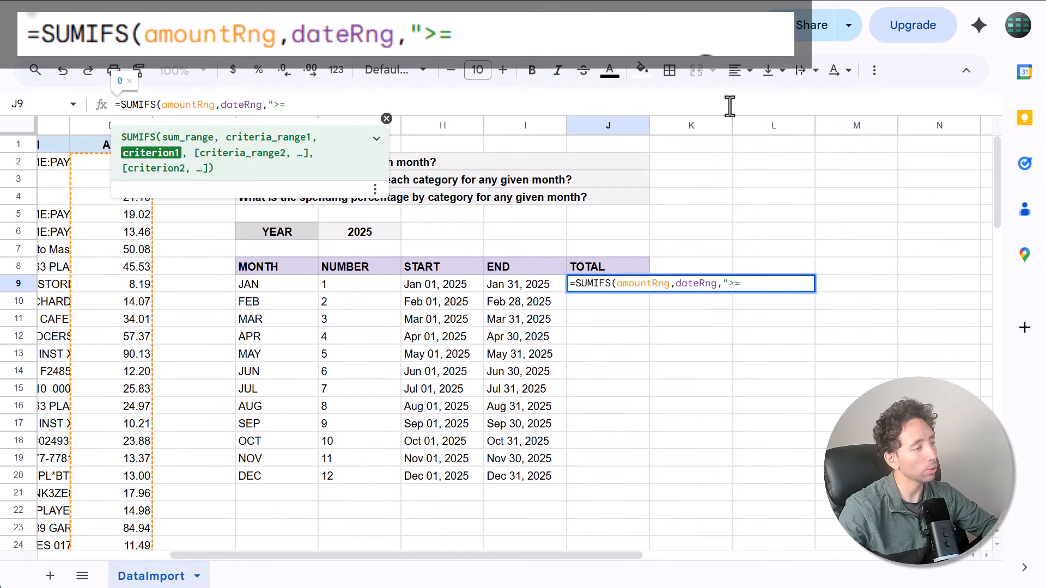
text("&)
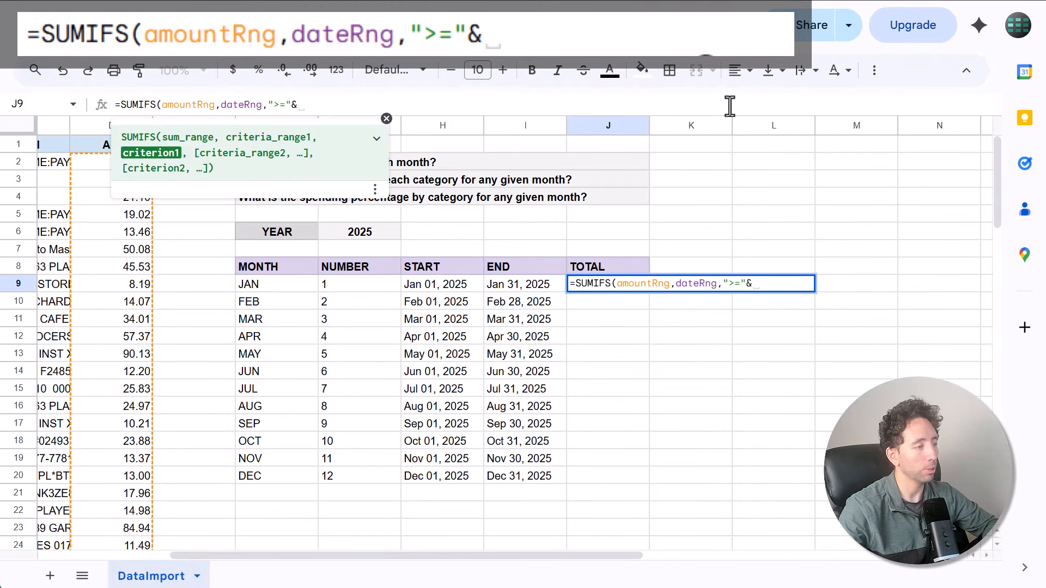
click(464, 279)
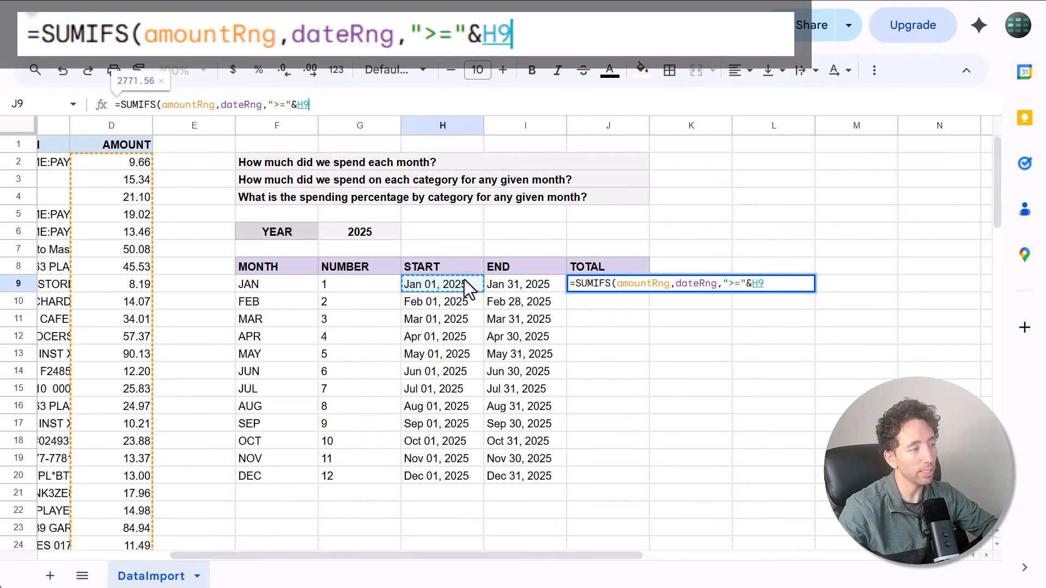
Complete the J9 SUMIFS formula with a second dateRng condition, "<="&I9, for the month's end date
text(,)
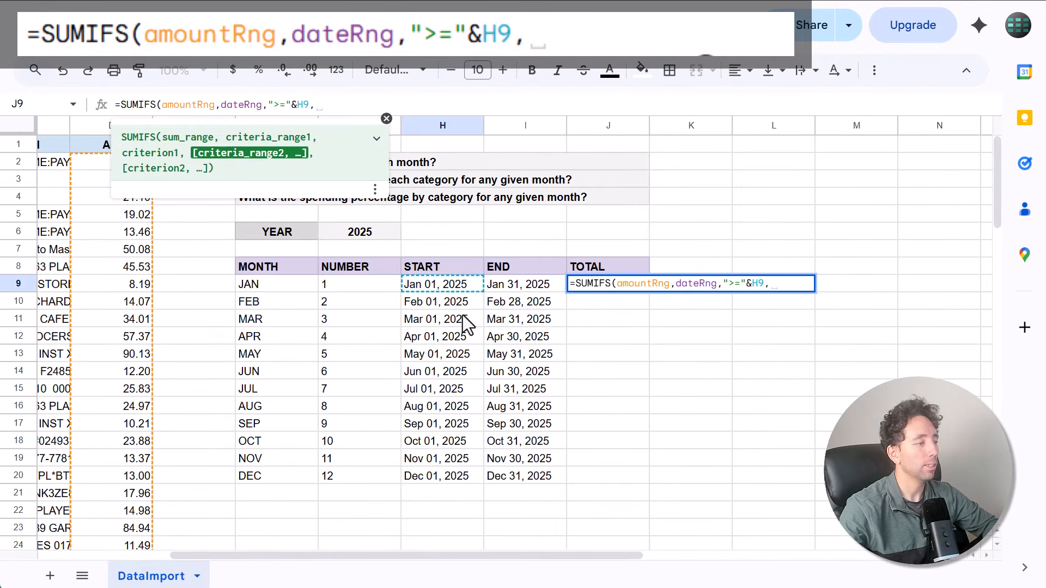
text(dateRng,)
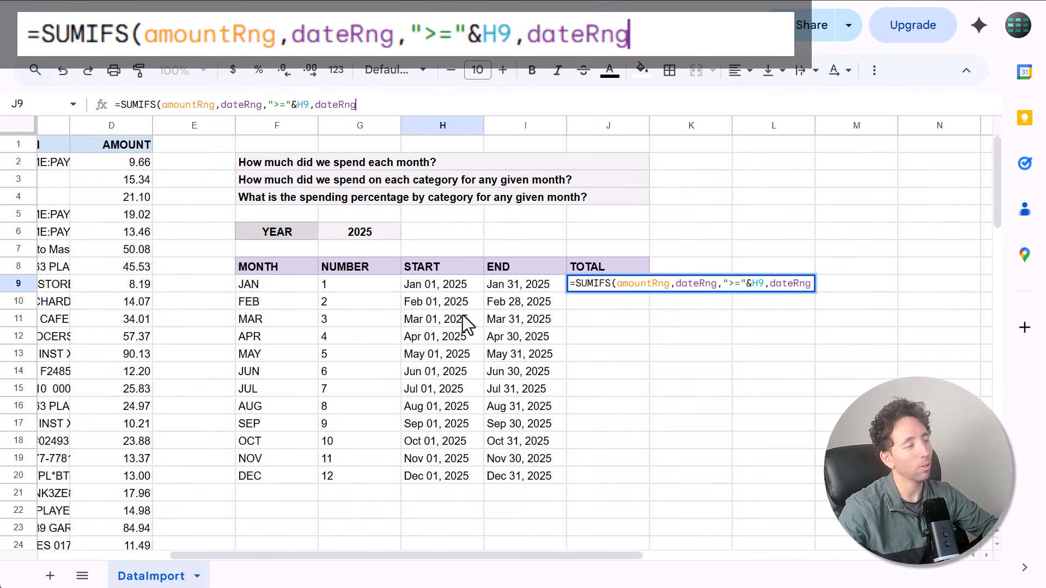
text("<)
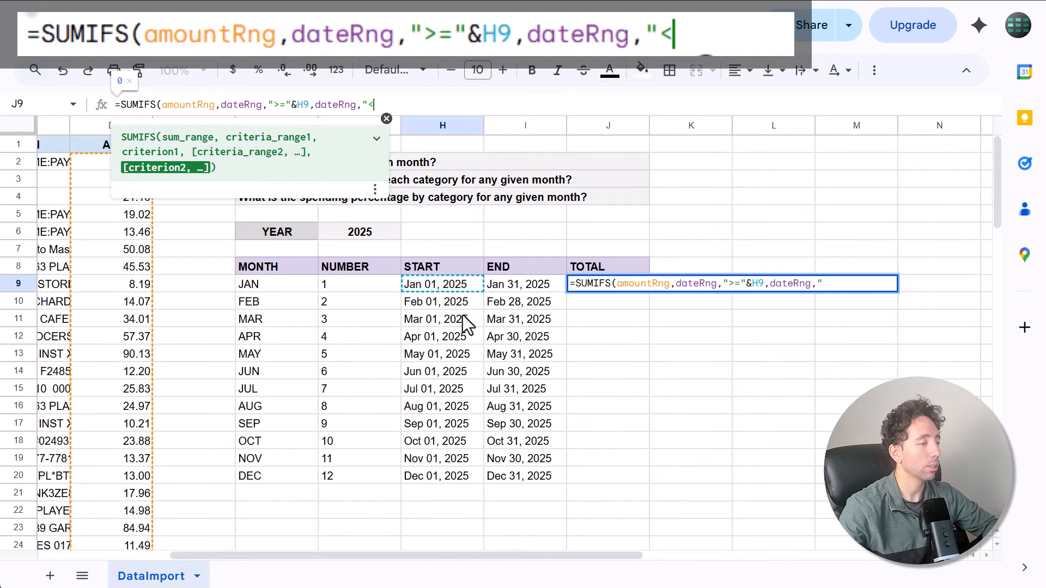
text(=")
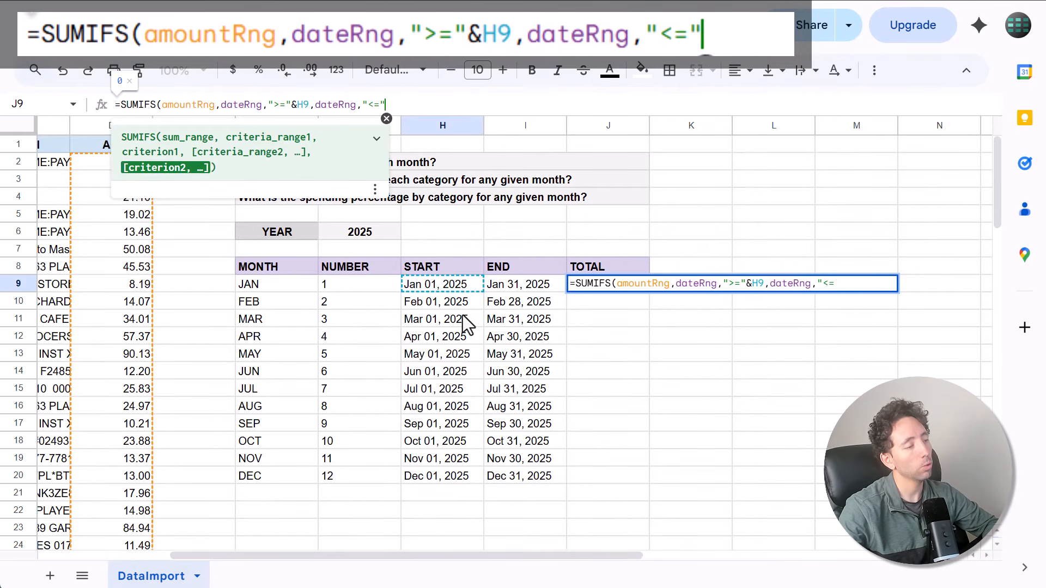
text(&)
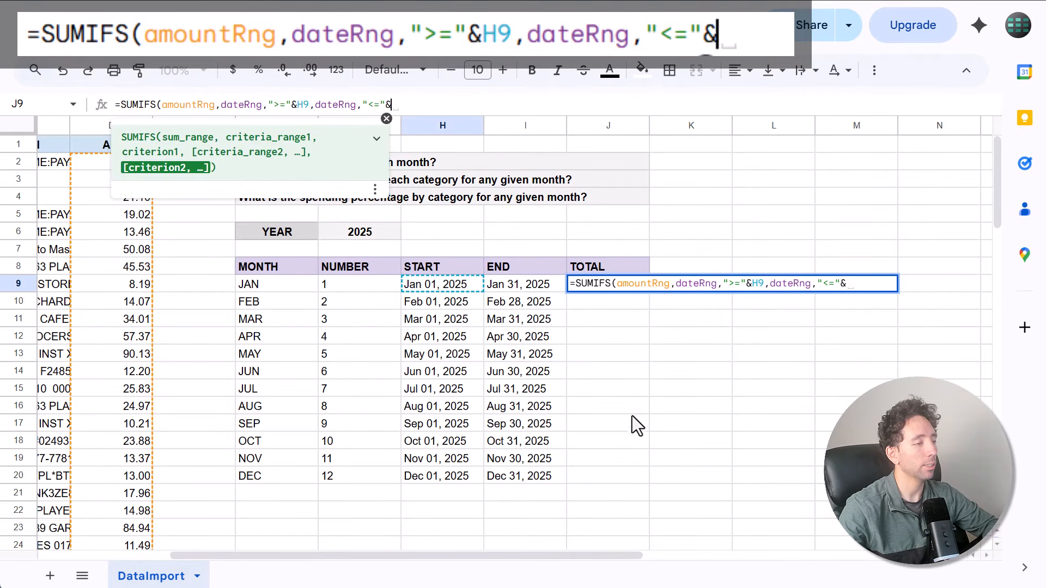
click(544, 286)
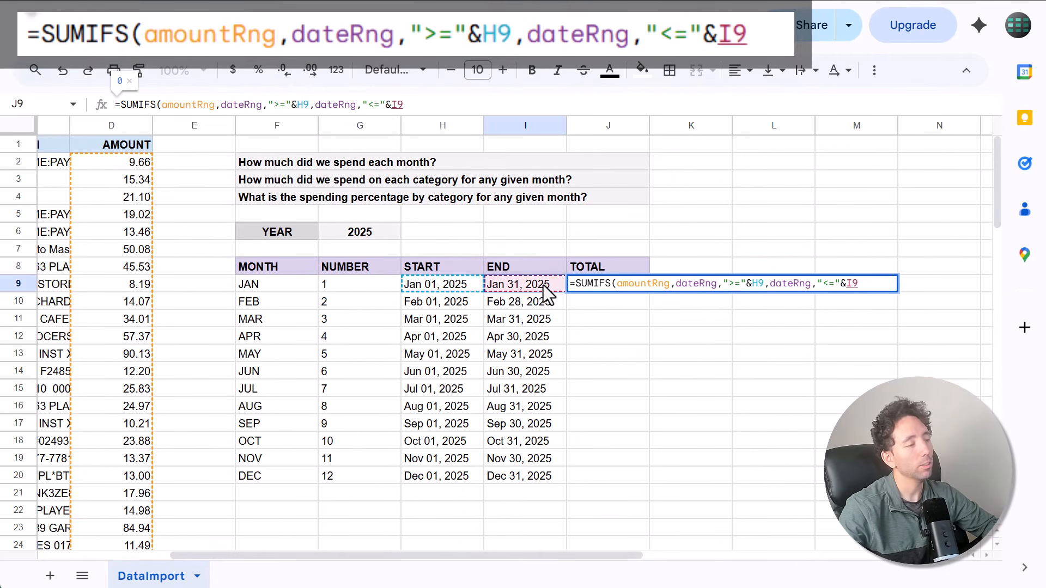
text())
key(Return)
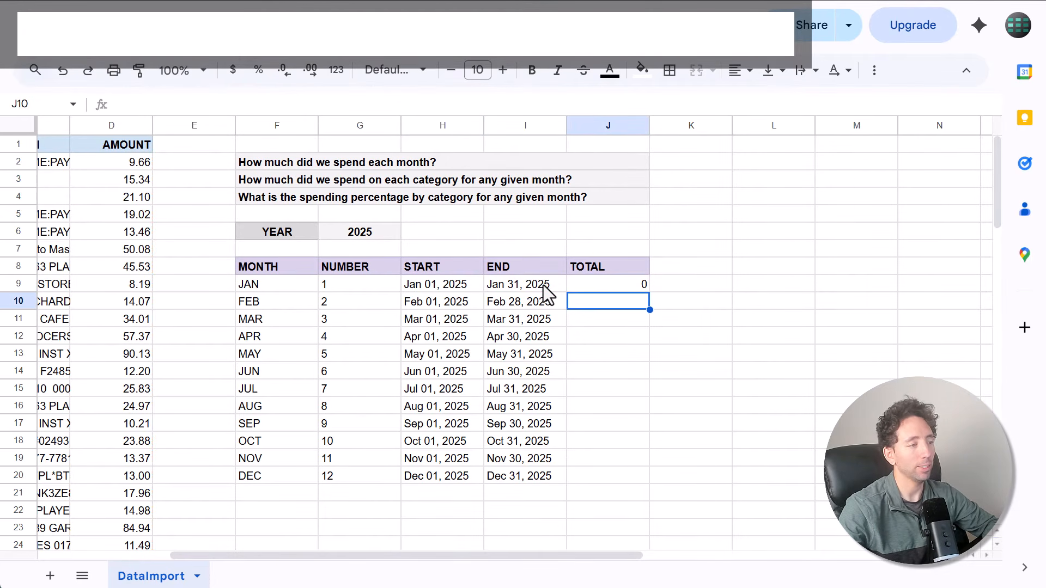
Review the SUMIFS formula in J9 and fill it down to J20 to total every month
click(600, 285)
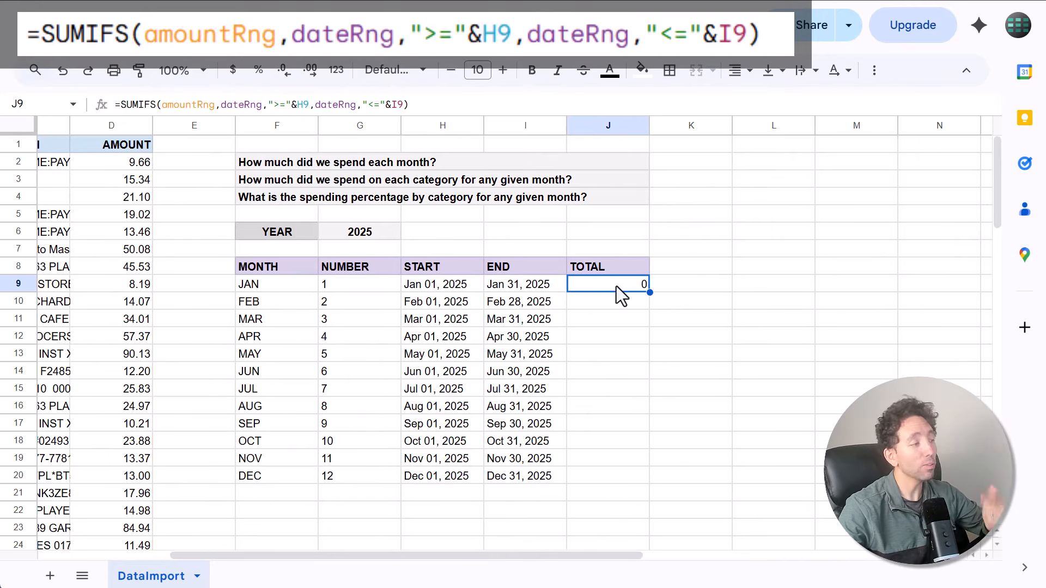
key(F2)
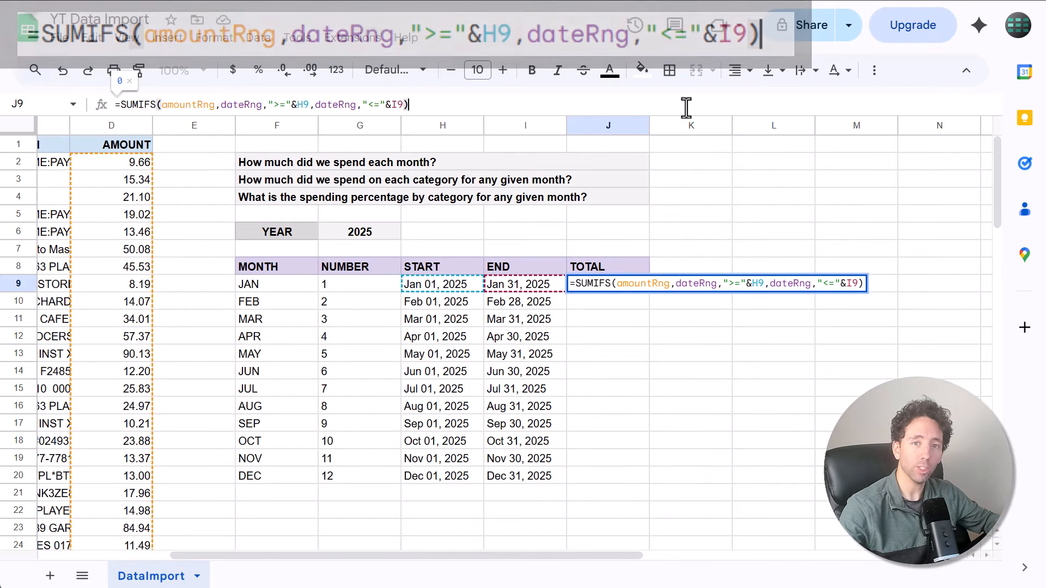
key(Return)
click(636, 283)
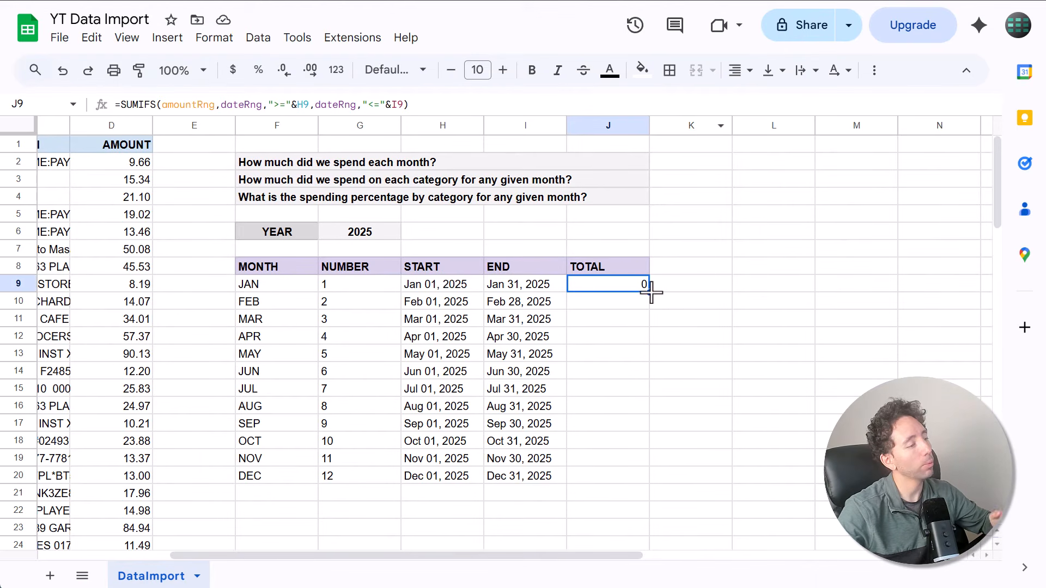
drag(652, 293, 650, 484)
click(755, 416)
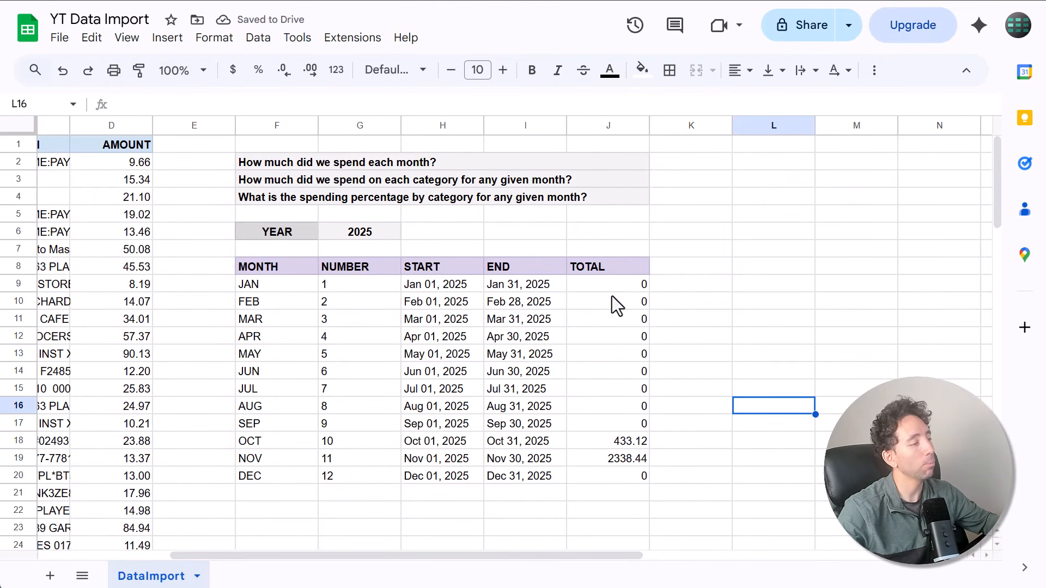
Right-align J8:J20 in the TOTAL column and apply the Number format, and check the October and November rows
drag(619, 261, 635, 478)
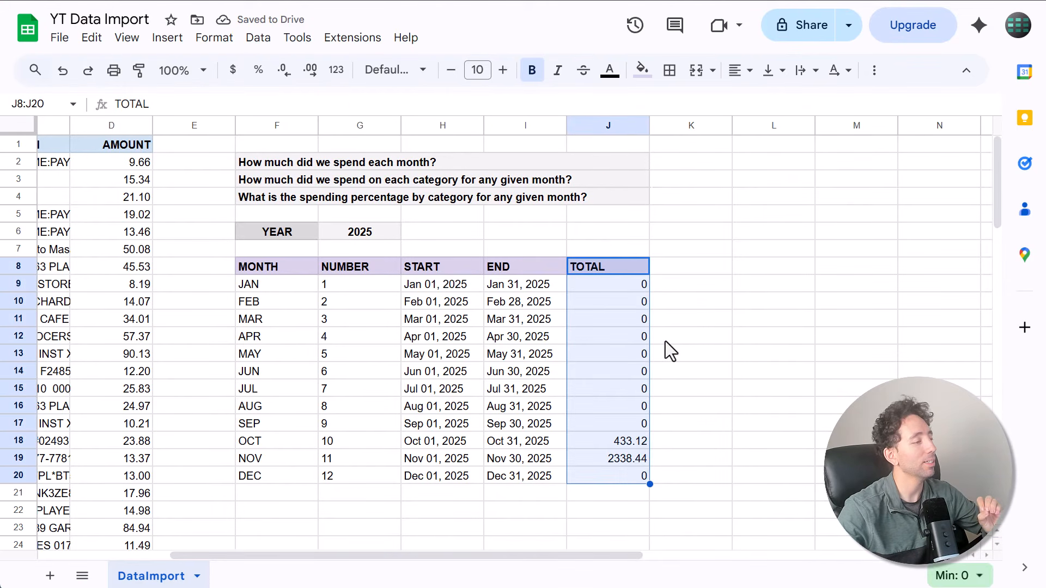
click(741, 70)
click(793, 101)
click(336, 70)
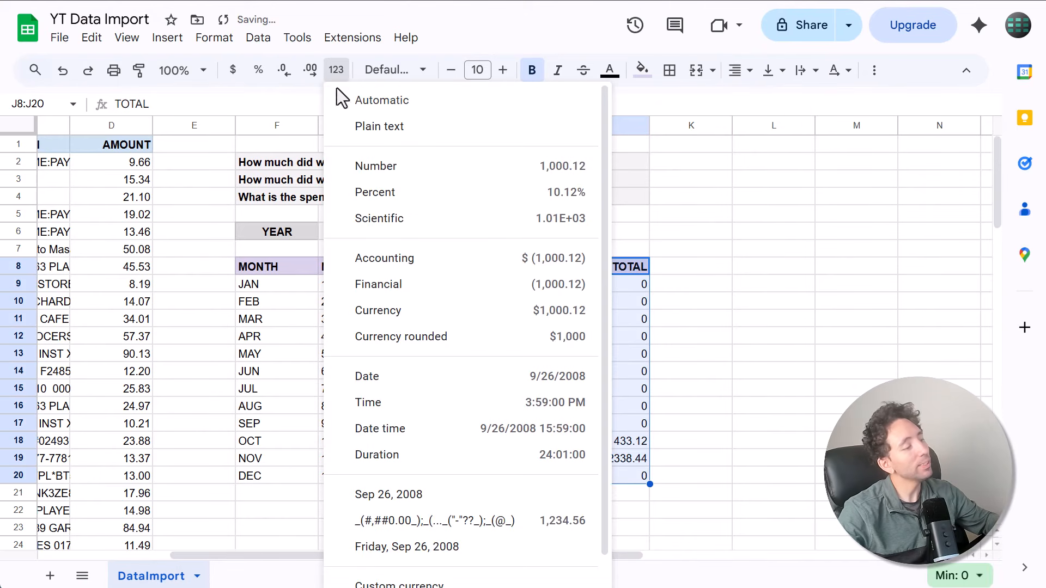
click(357, 163)
click(729, 407)
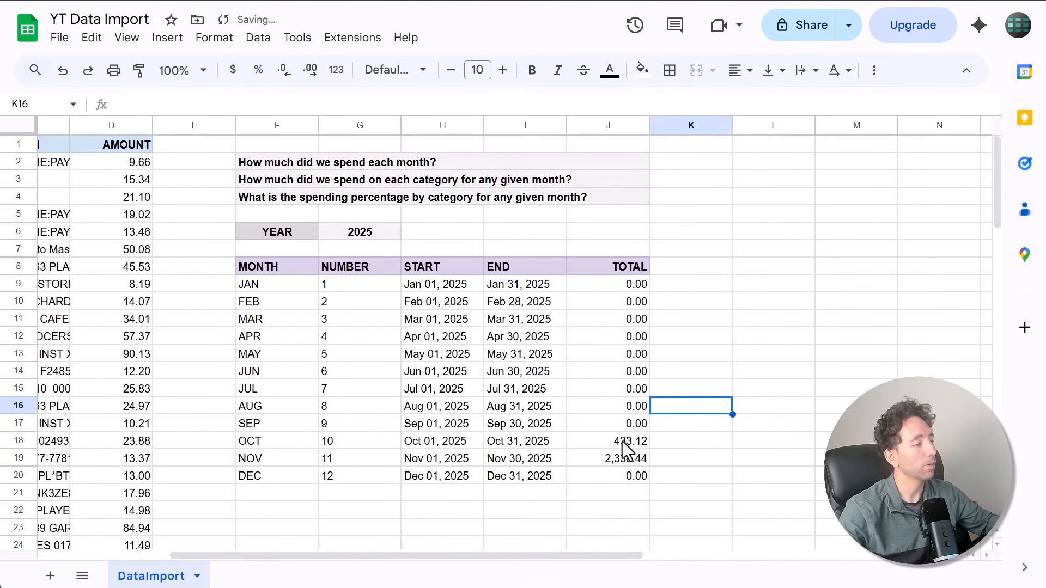
drag(590, 445, 452, 464)
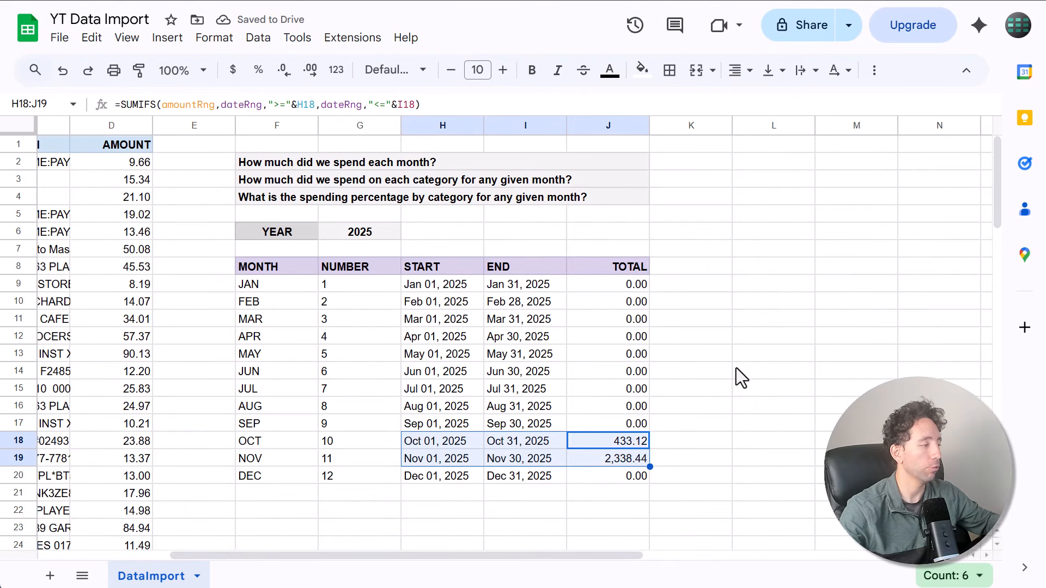
click(764, 353)
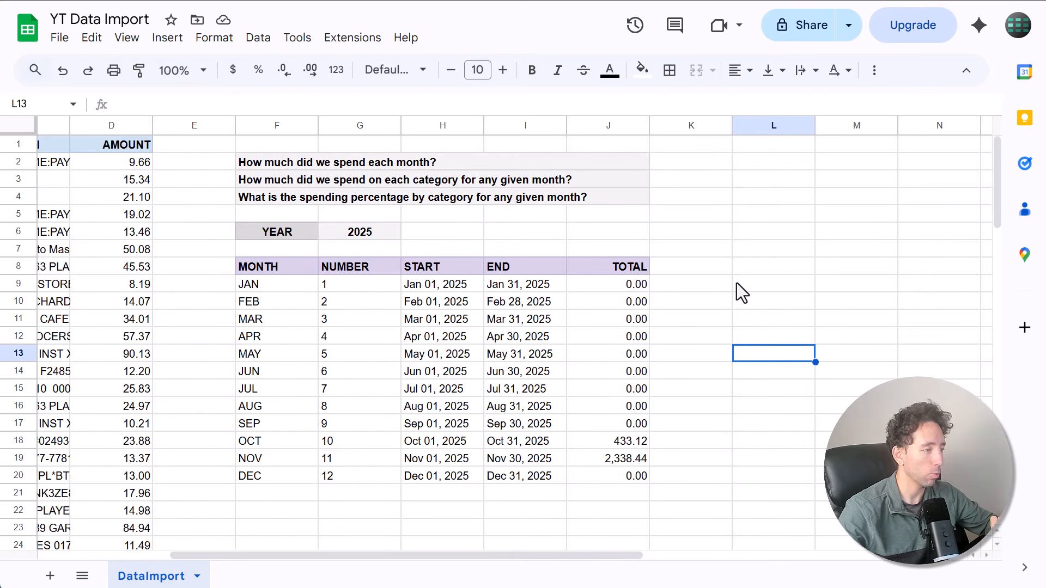
List the distinct categories below the CATEGORY header by entering =UNIQUE(categoryRng) in F23
scroll(734, 283, down, 3)
scroll(544, 349, down, 2)
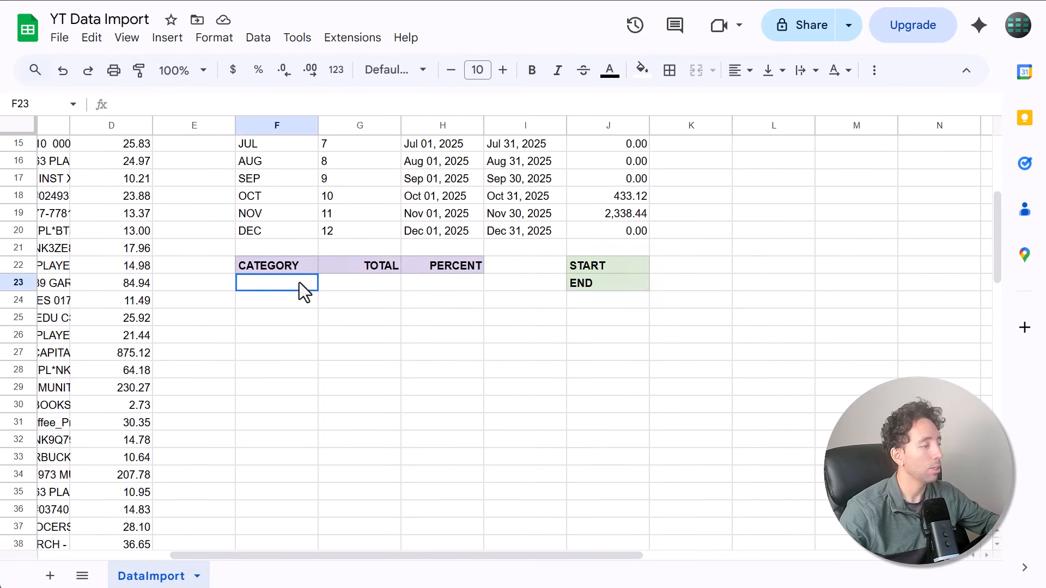
text(=uniq)
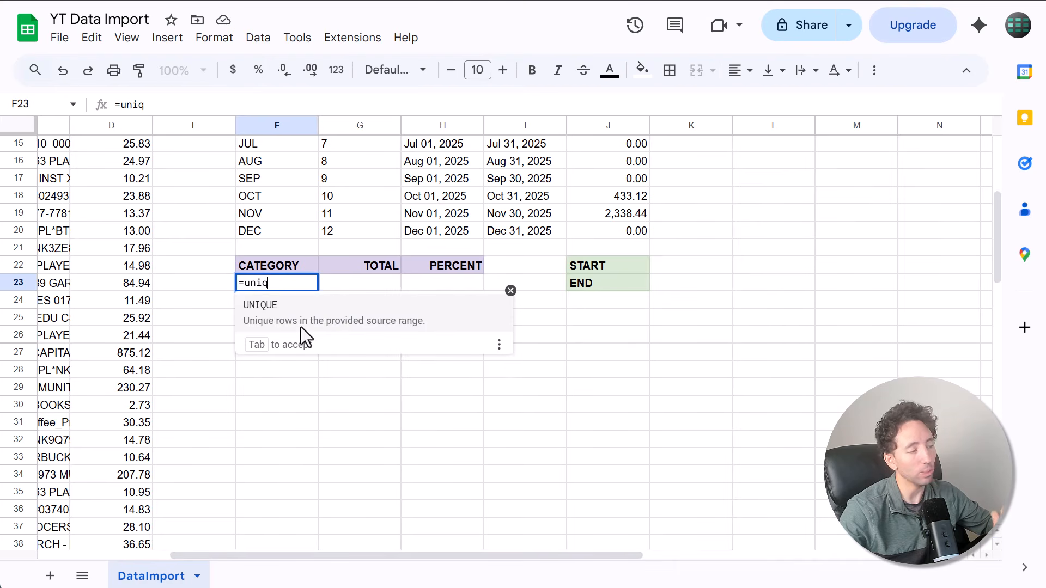
key(Tab)
text(categoryRng)
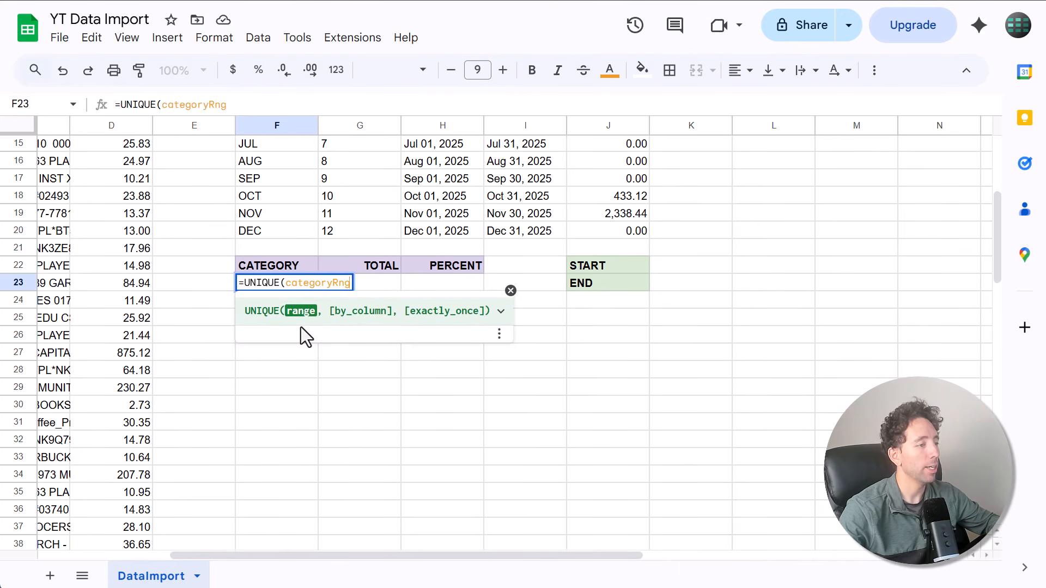
text())
key(Return)
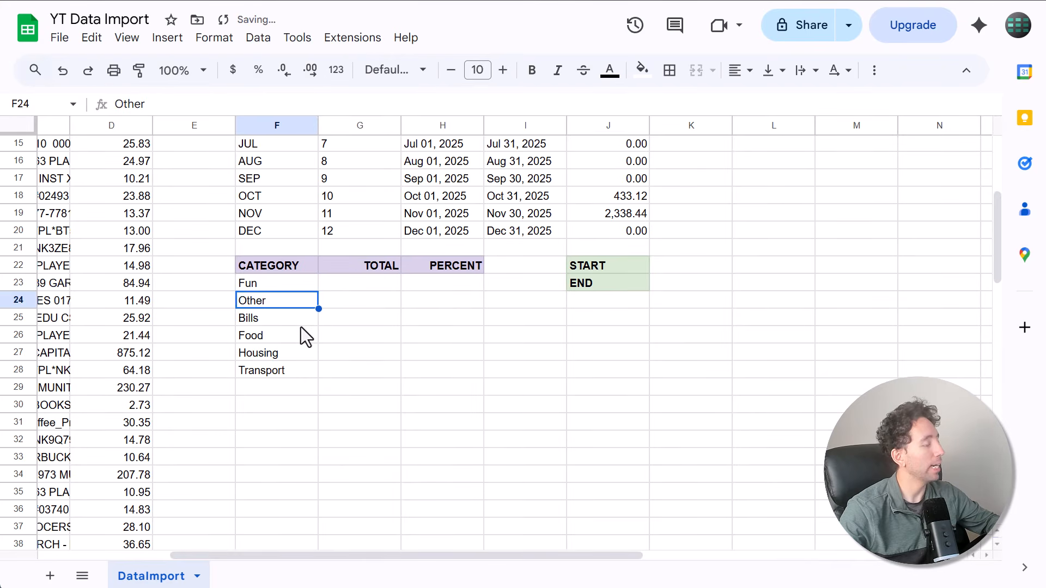
click(299, 285)
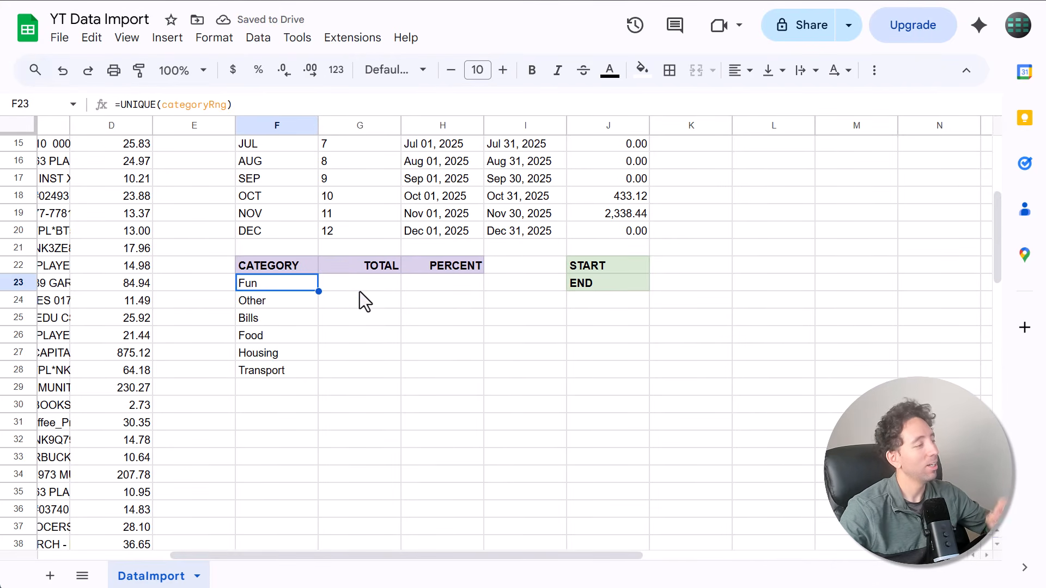
Enter =DATE(G6,J6,1) in K22 to build the START date from the chosen year and month
click(378, 269)
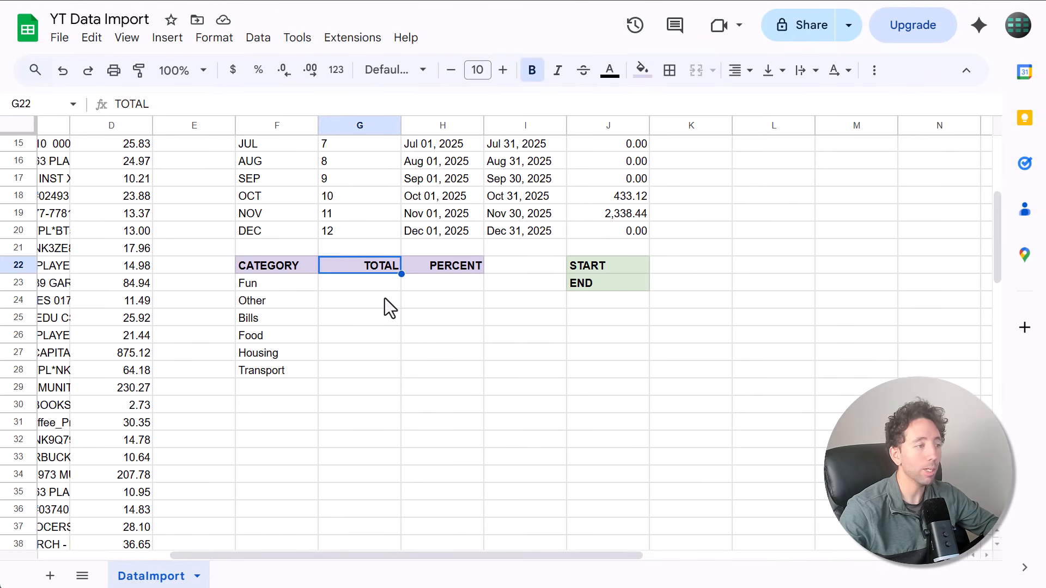
scroll(385, 299, up, 5)
click(548, 233)
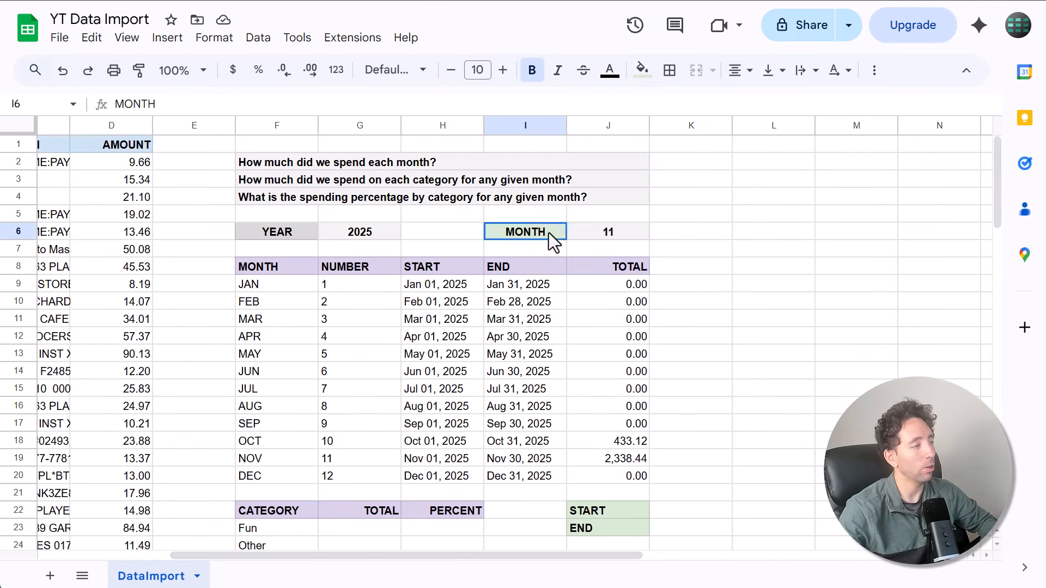
click(742, 244)
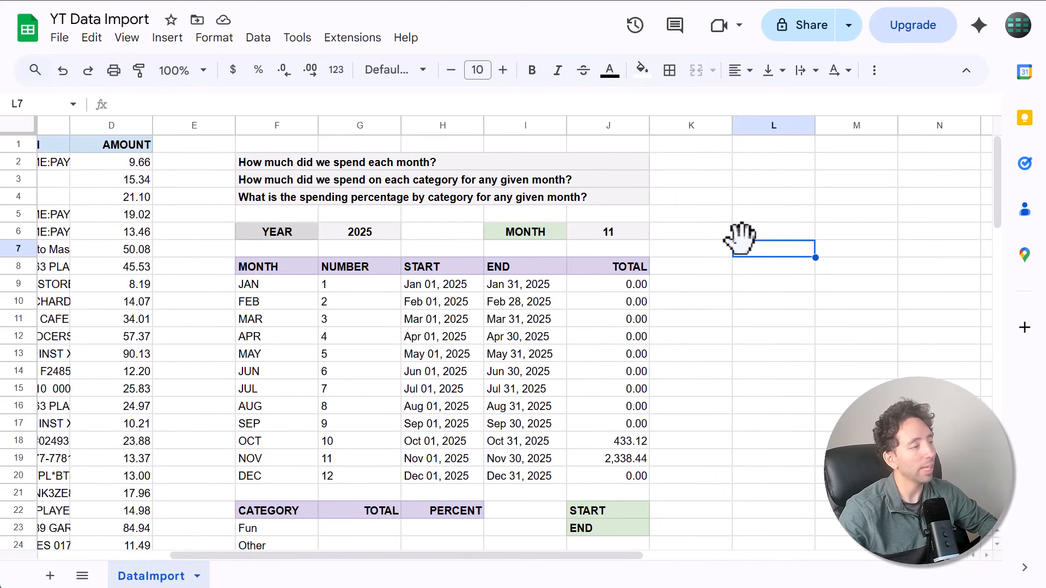
scroll(742, 238, down, 2)
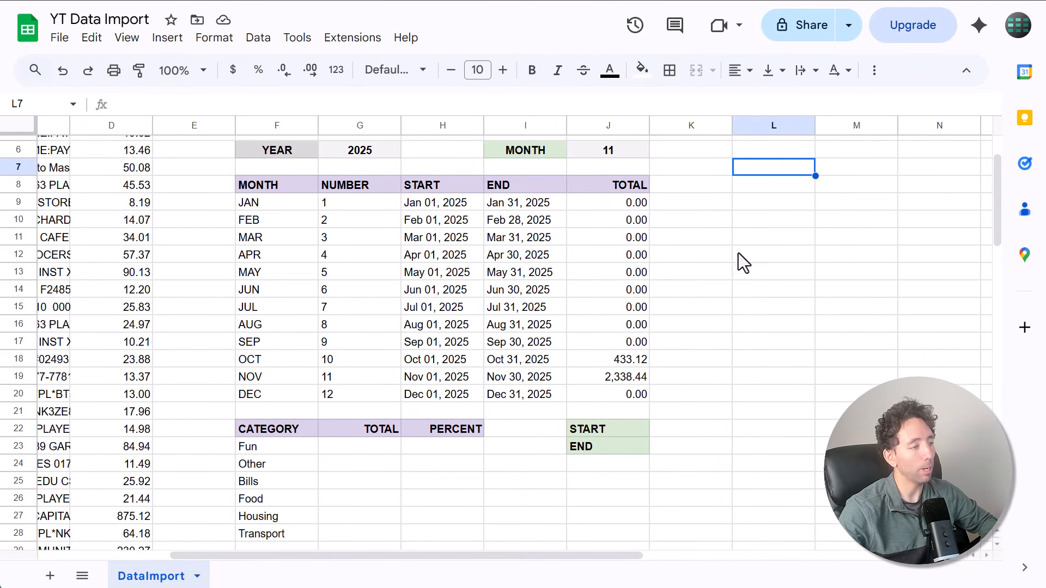
click(703, 429)
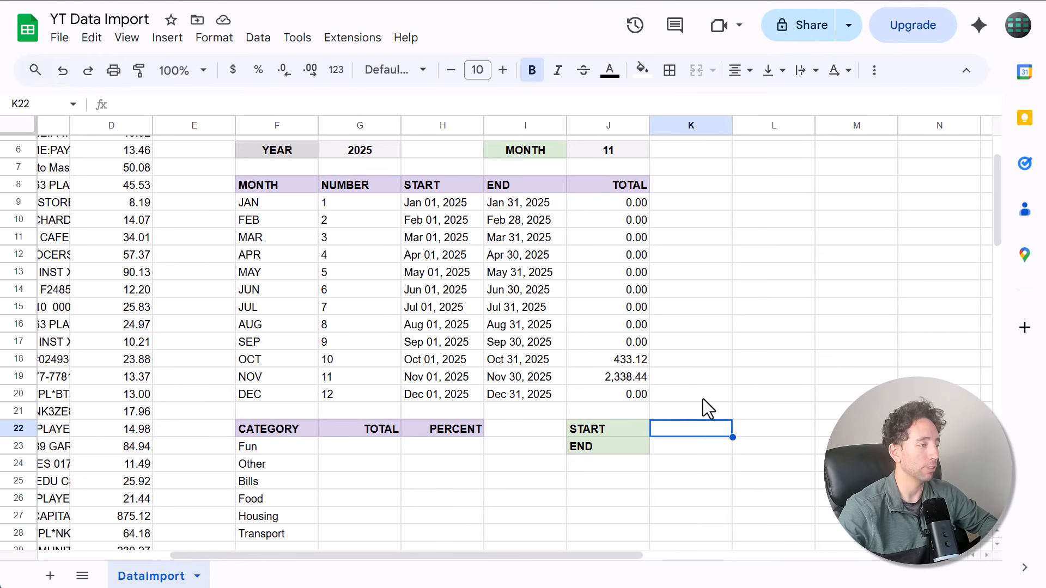
text(=DATE()
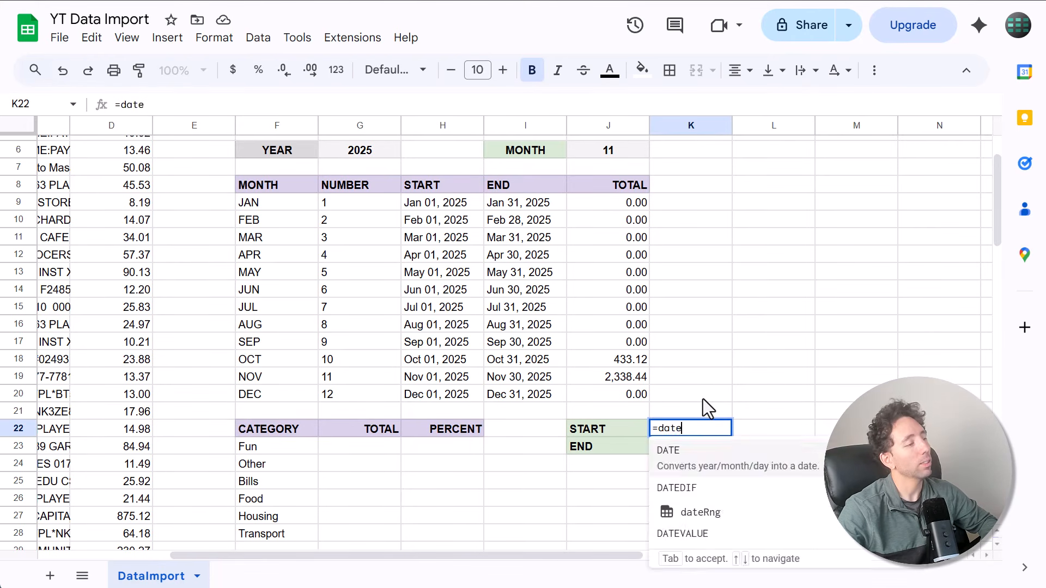
click(381, 148)
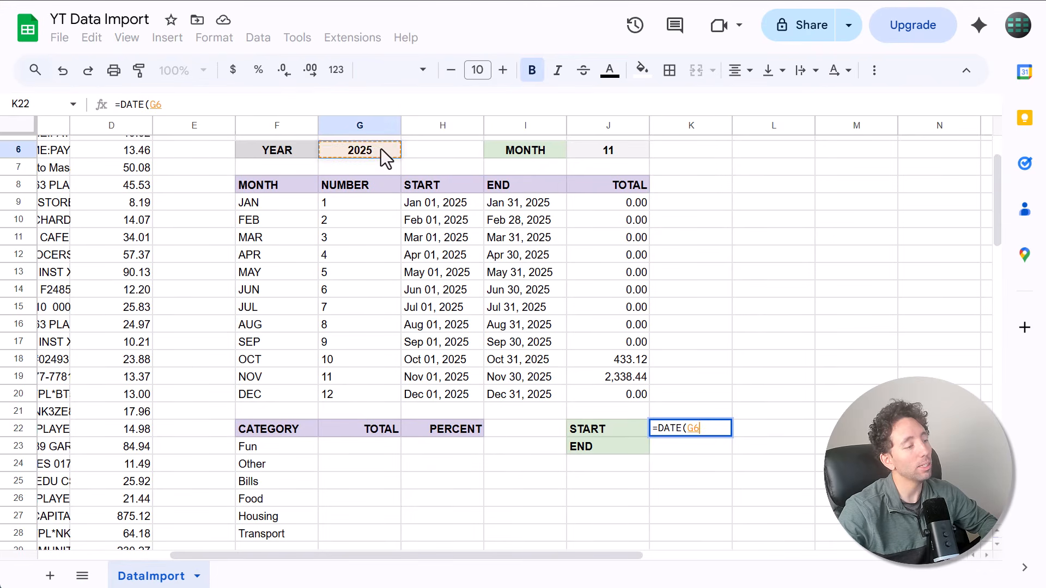
text(,)
click(629, 152)
text(,1))
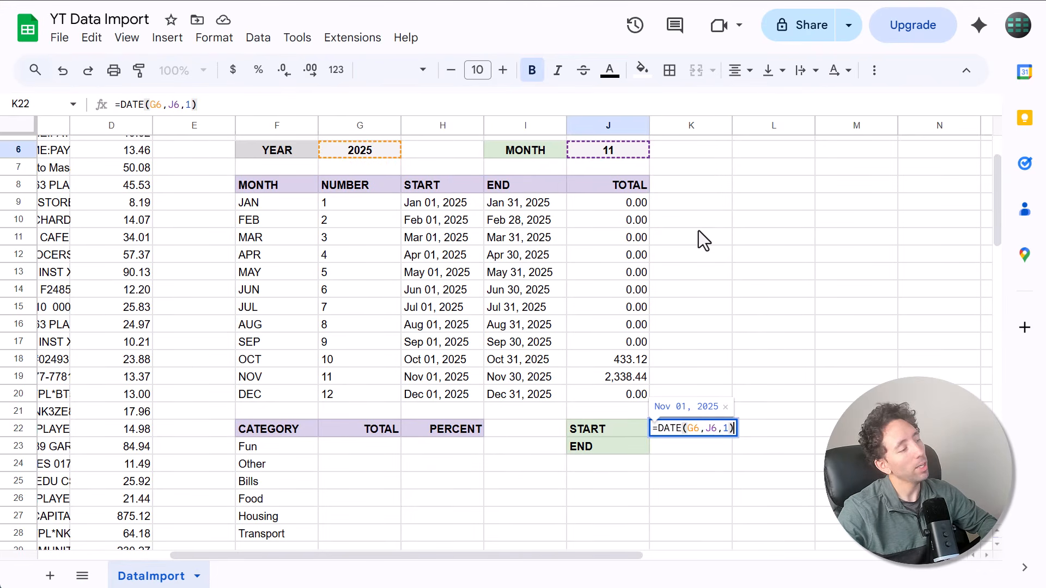
key(Return)
Enter =EOMONTH(K22,0) in K23 to compute the END date of the chosen month
text(=eo)
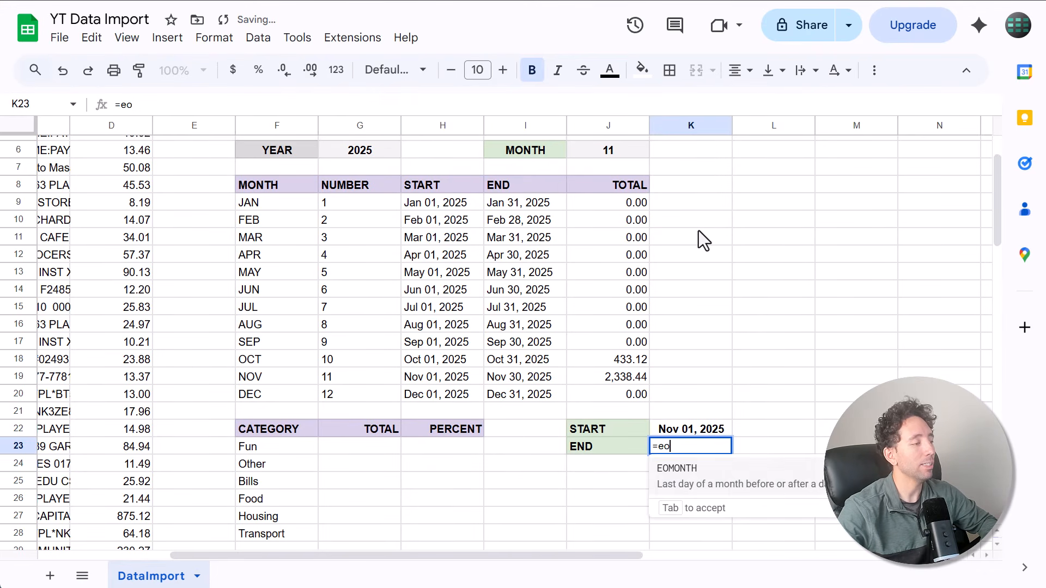
text(m)
key(Tab)
click(722, 430)
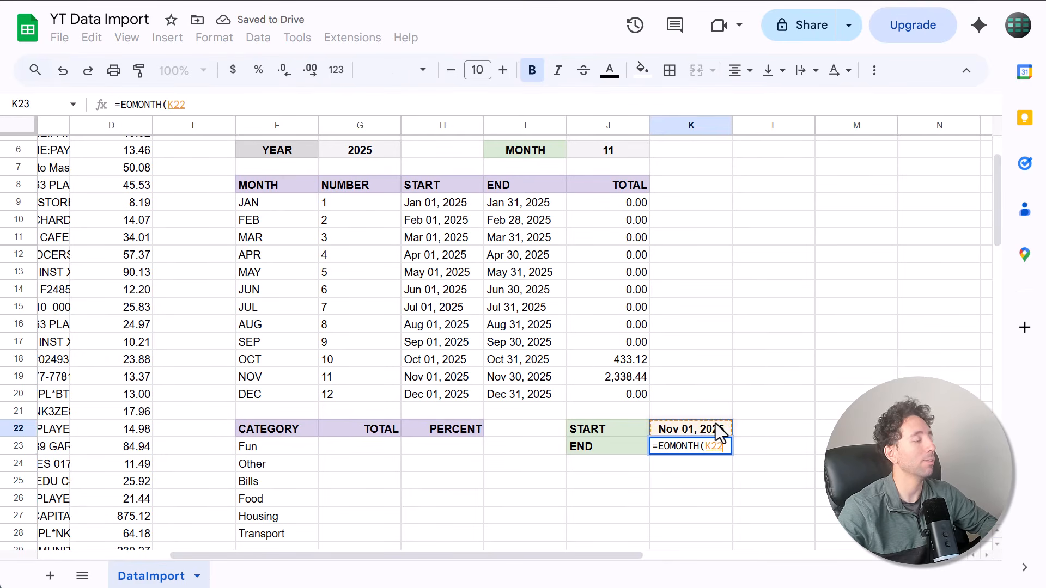
text(,0))
key(Return)
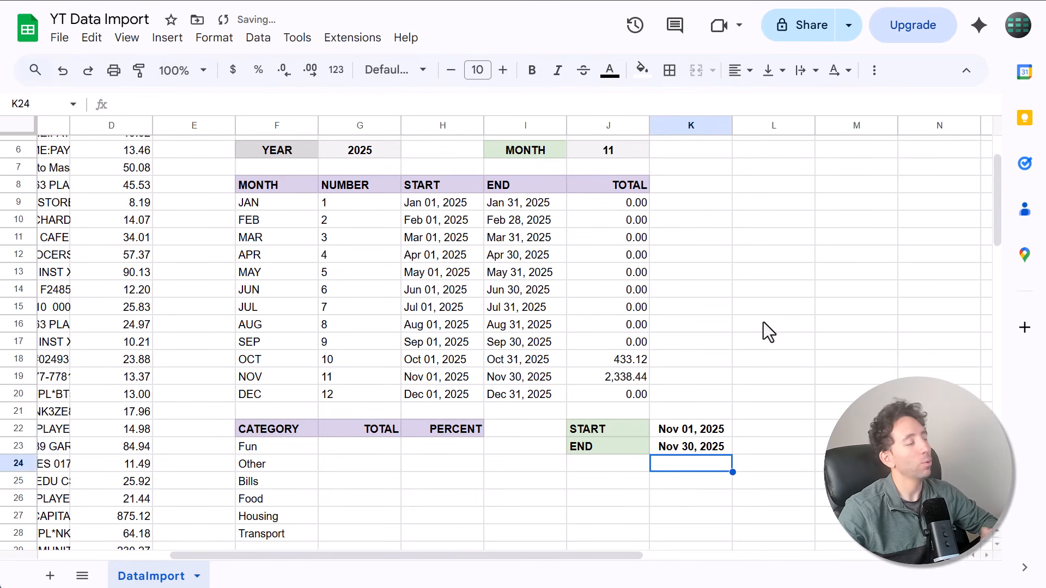
Begin a SUMIFS formula in G23 that sums amountRng where categoryRng matches F23
scroll(423, 433, down, 2)
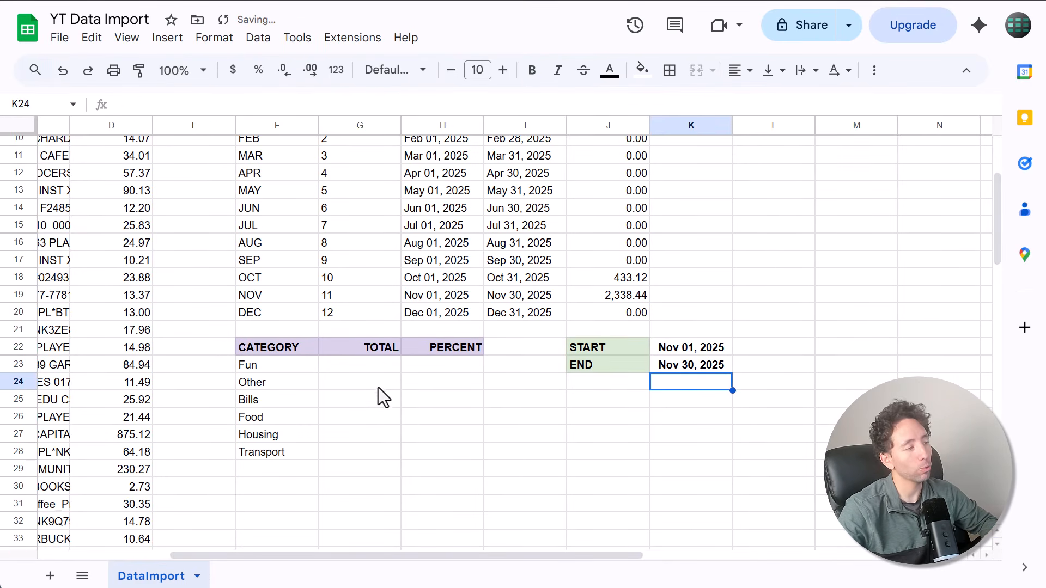
click(371, 368)
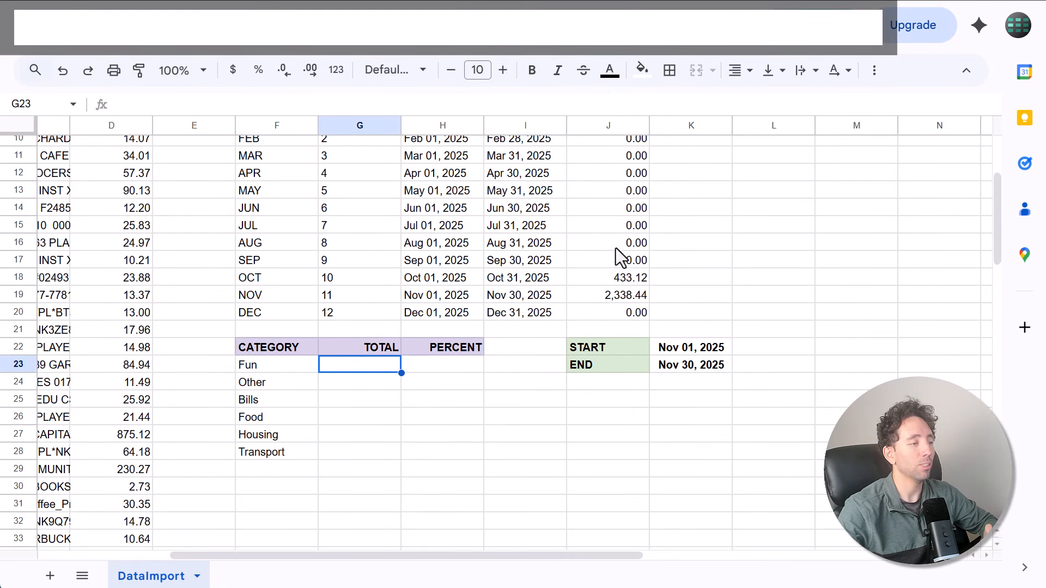
click(741, 106)
text(=sumifs)
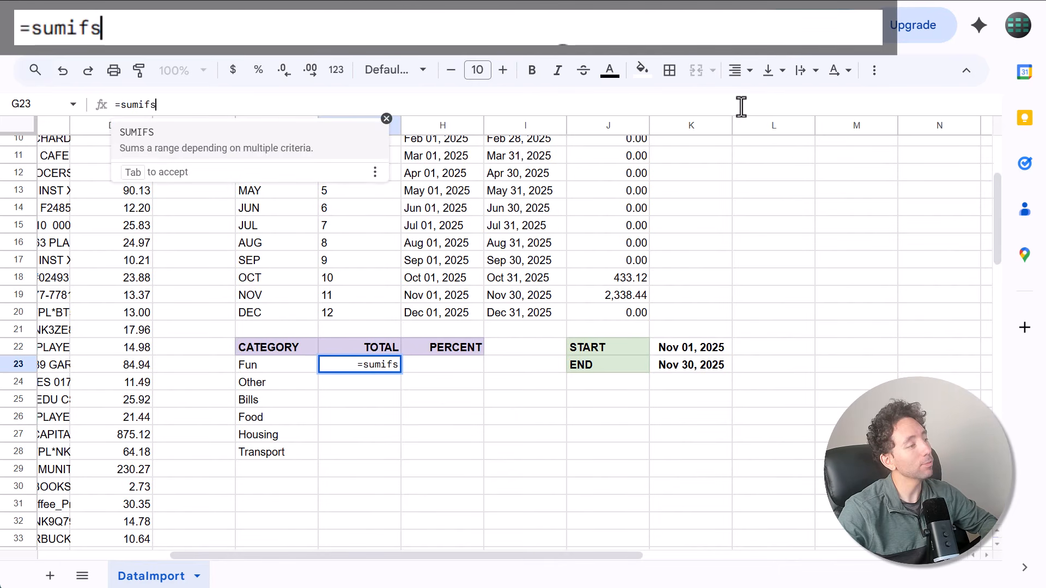
key(Tab)
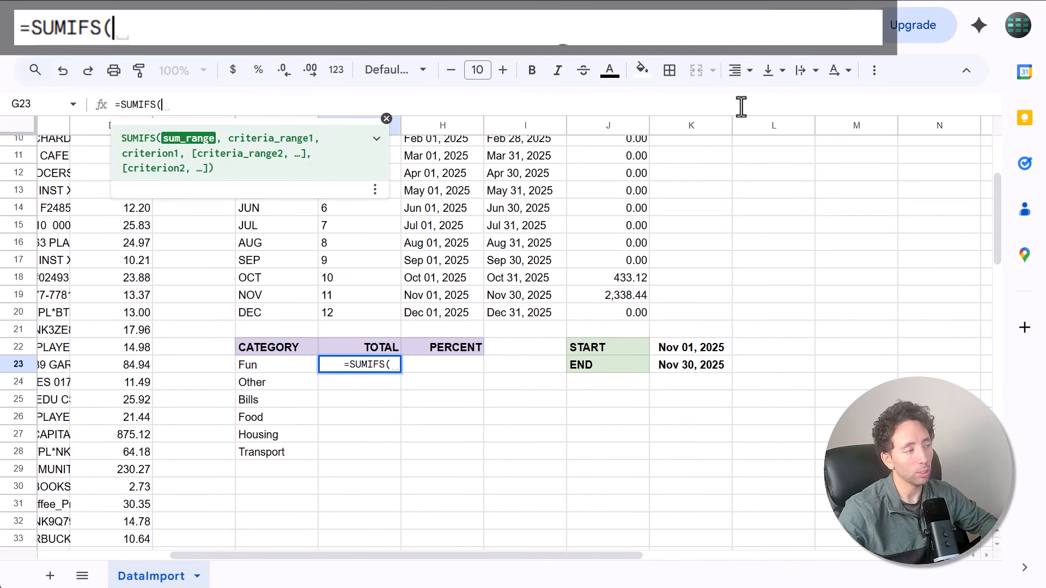
text(amountrn)
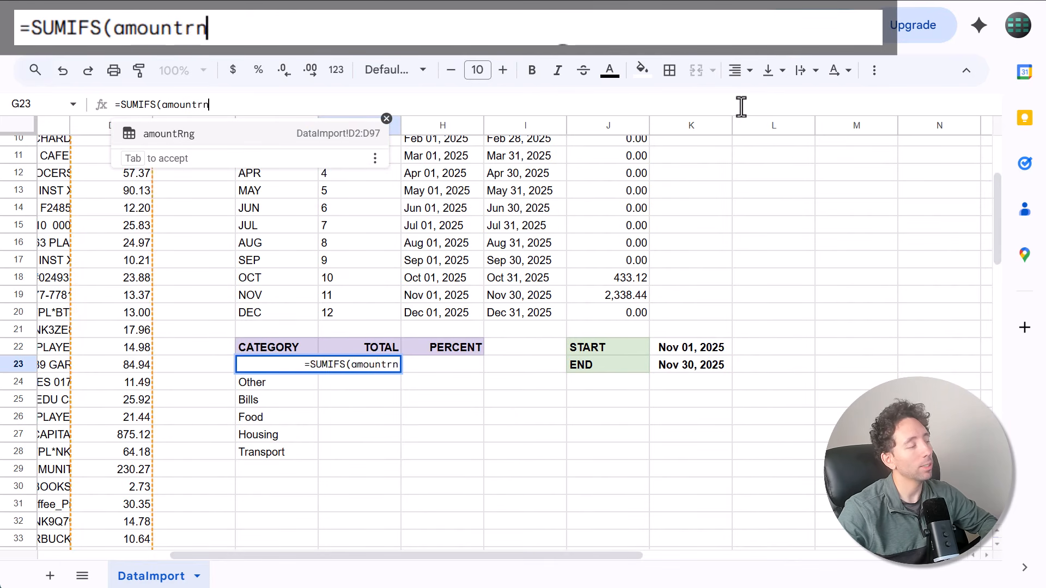
key(Tab)
text(,categ)
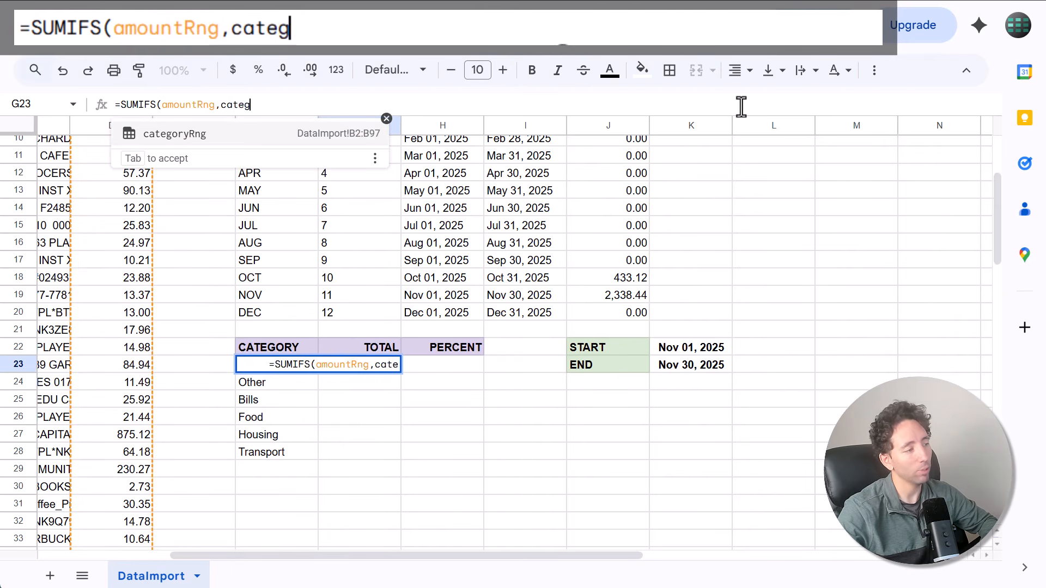
key(Tab)
text(,F23)
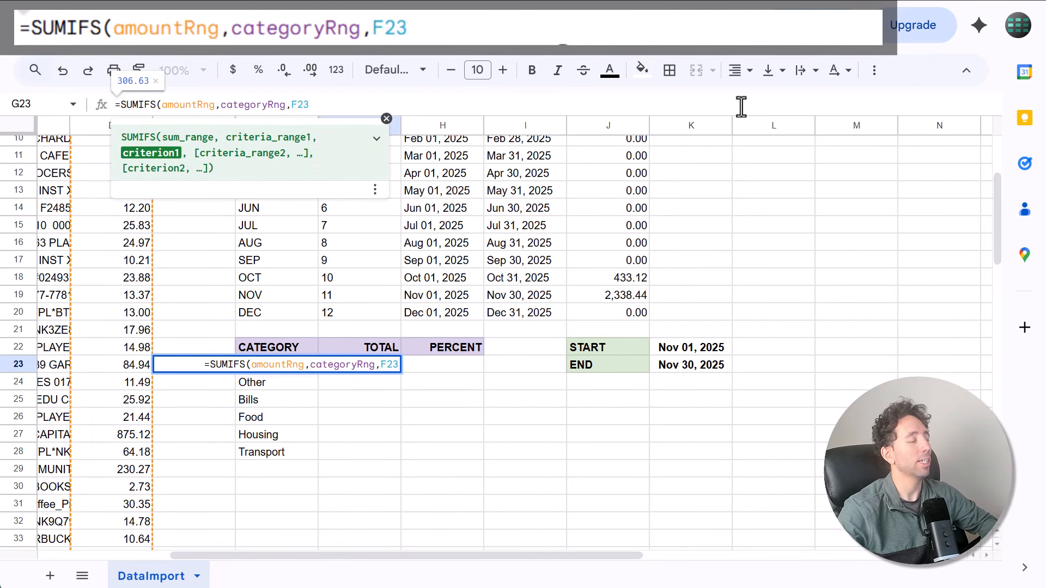
Add a dateRng condition to the G23 SUMIFS formula with the criterion ">="&$K$22, using an absolute reference to the START date
text(,dater)
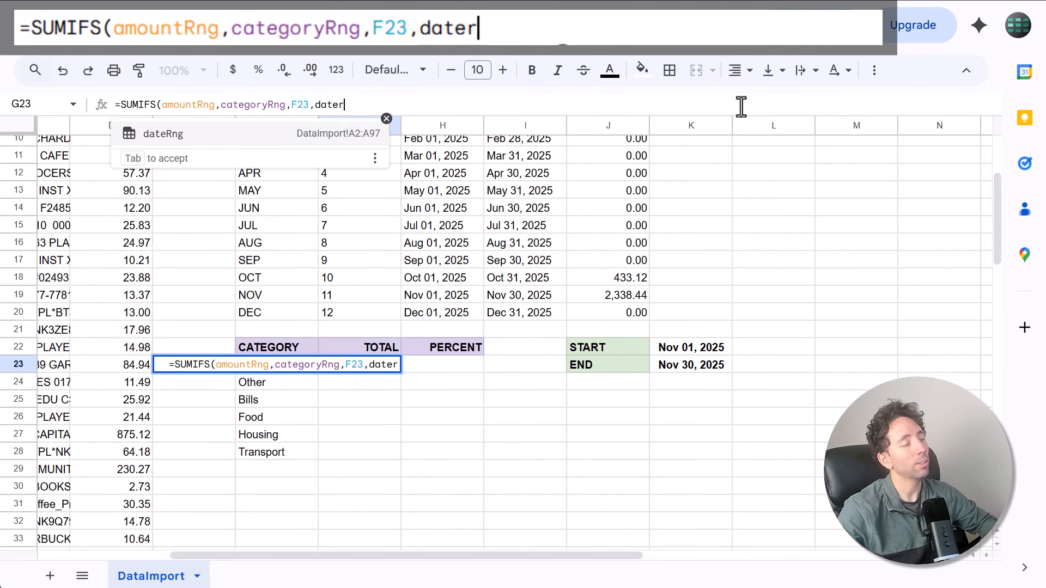
key(Tab)
text(,)
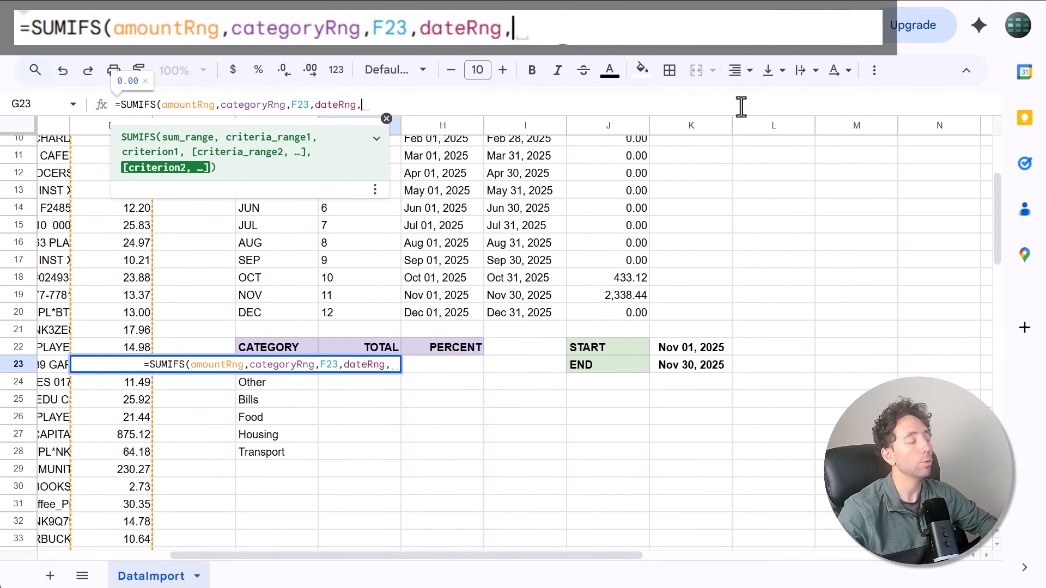
text(">)
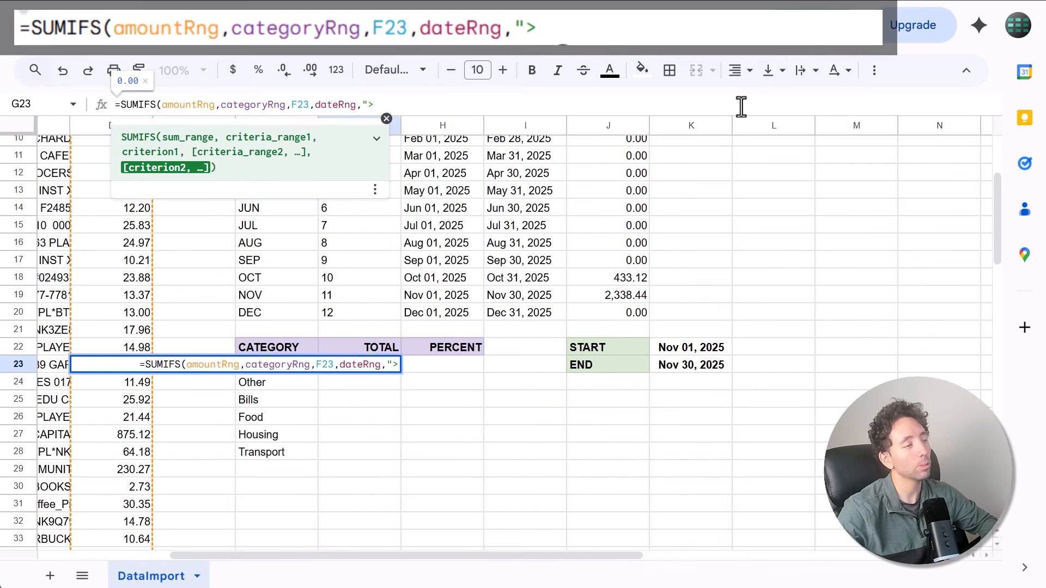
text(=")
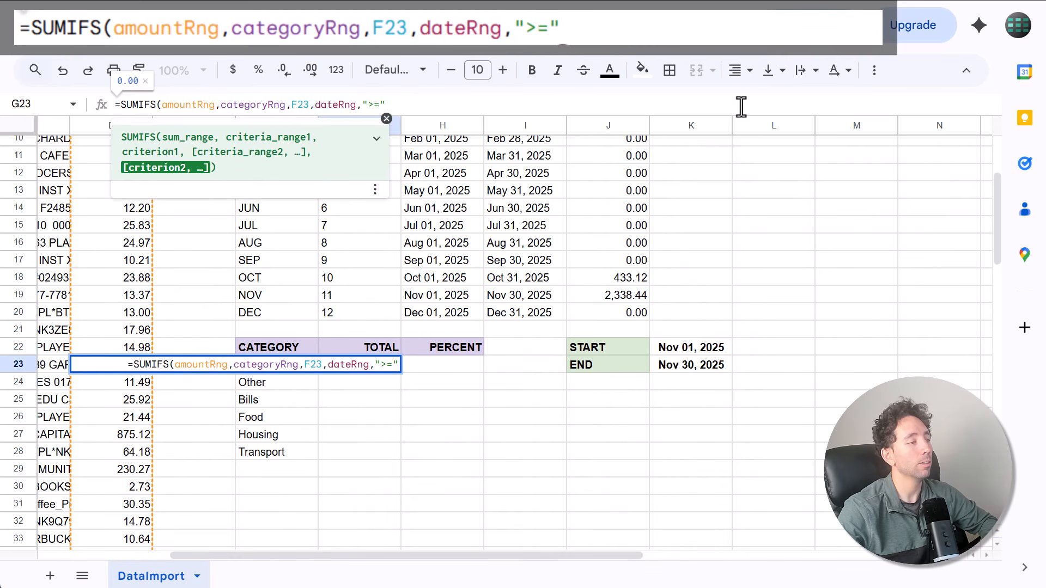
text(&)
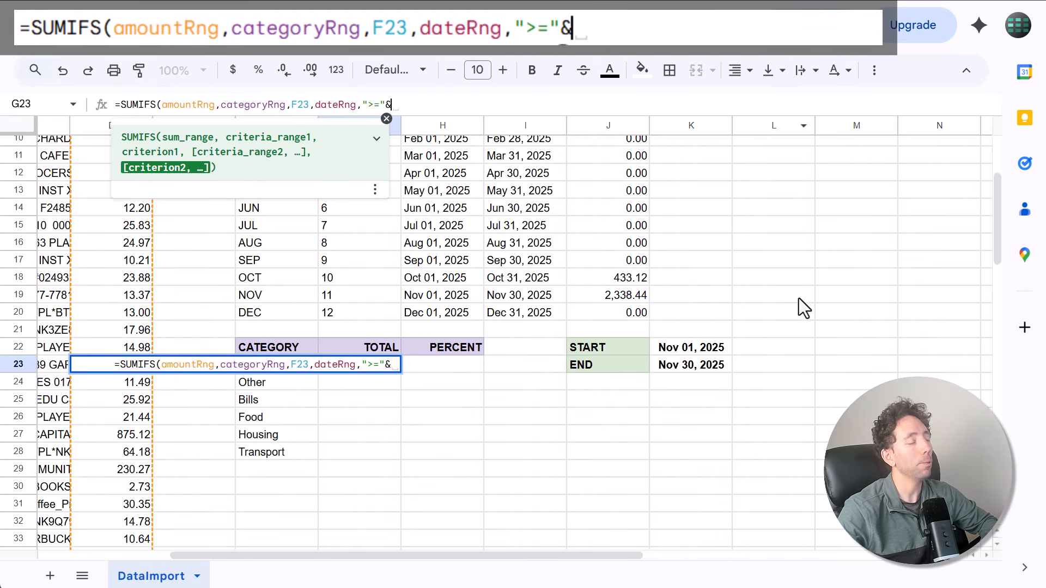
click(711, 351)
key(F4)
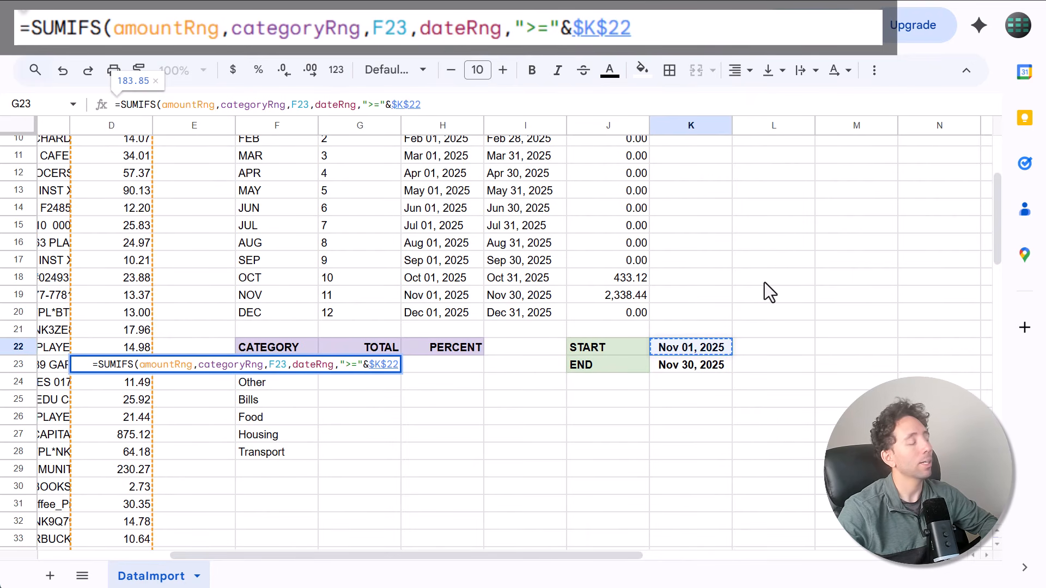
Complete the G23 SUMIFS formula with a second dateRng condition, "<="&$K$23, and copy the formula down to G28
text(,dater)
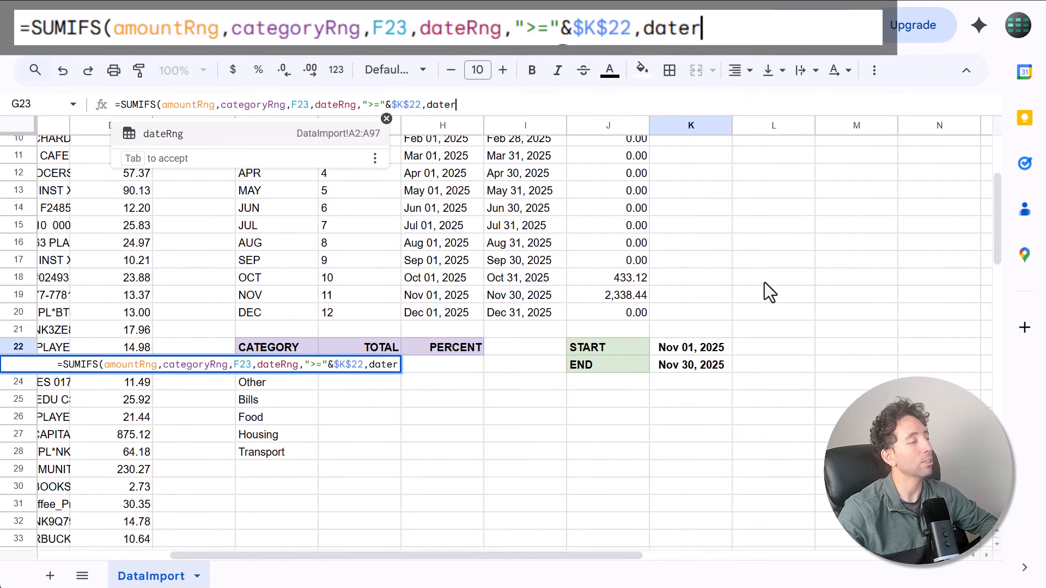
key(Tab)
text(,)
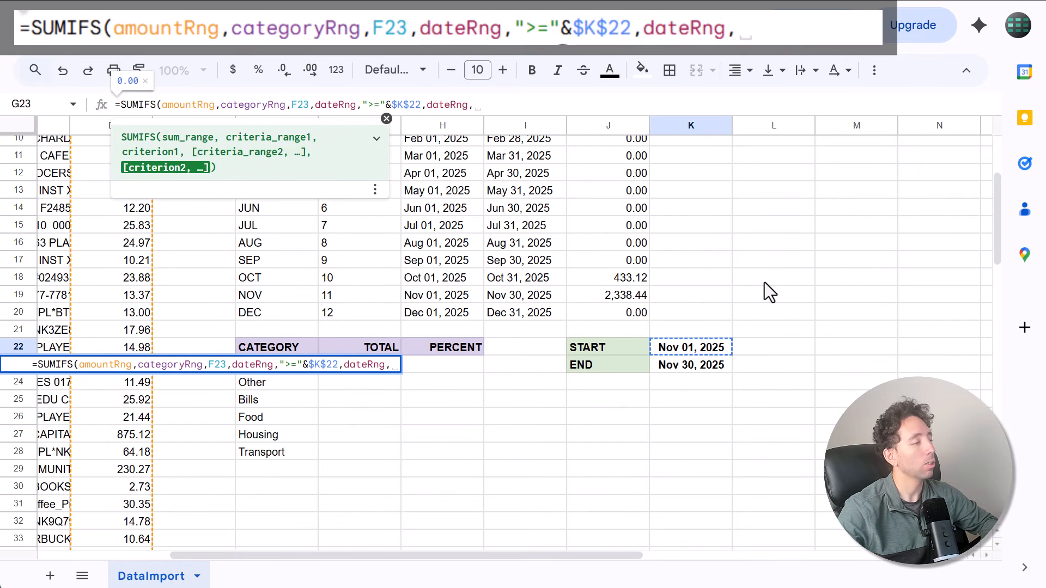
text("<="&)
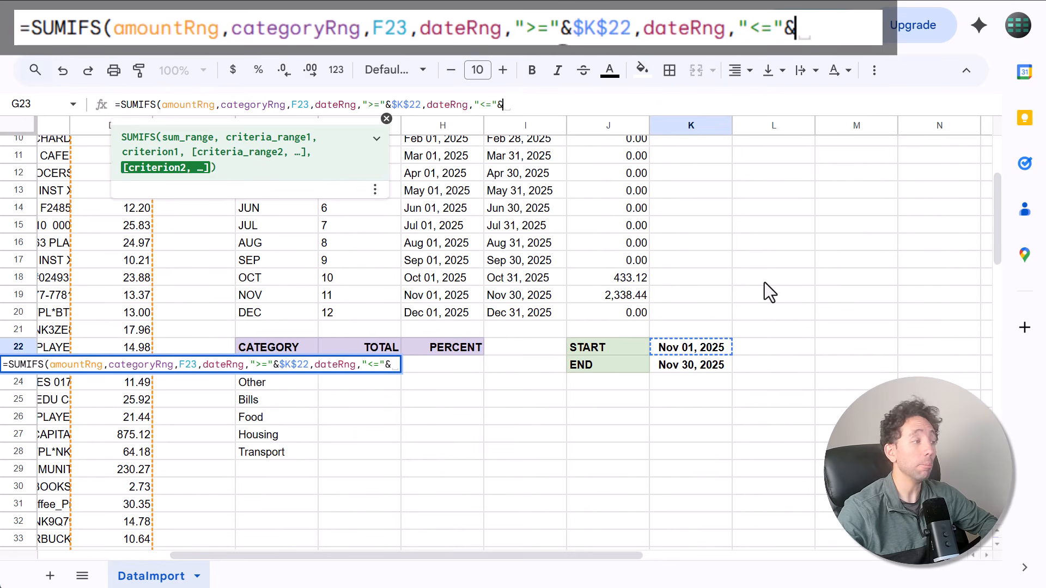
click(723, 368)
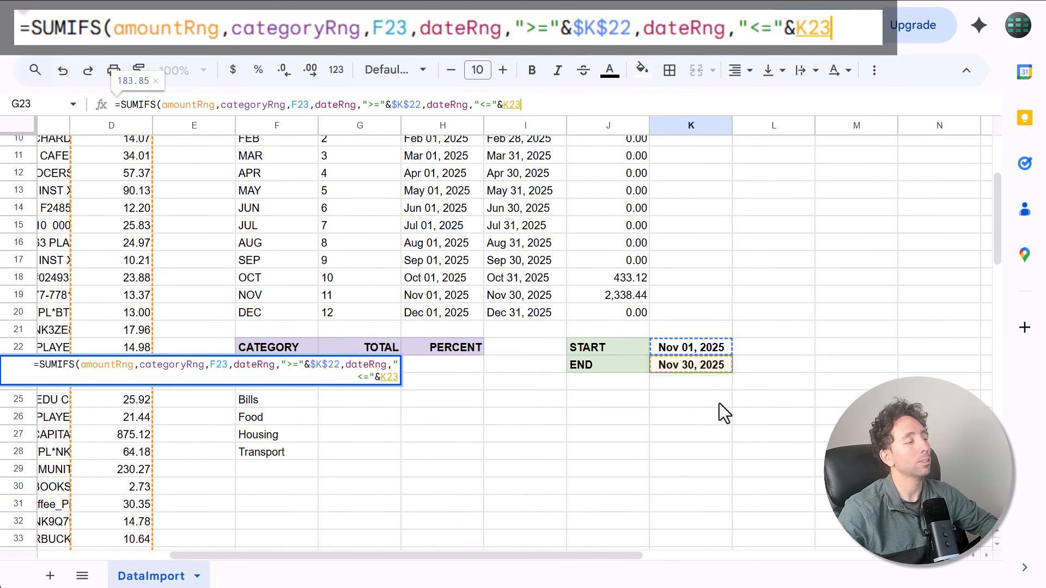
key(F4)
text())
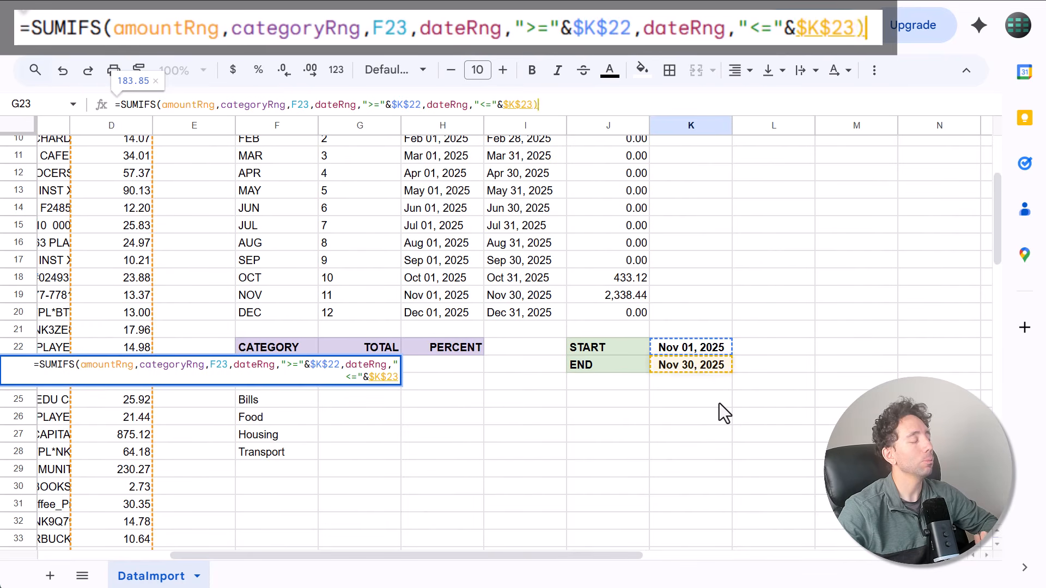
key(Return)
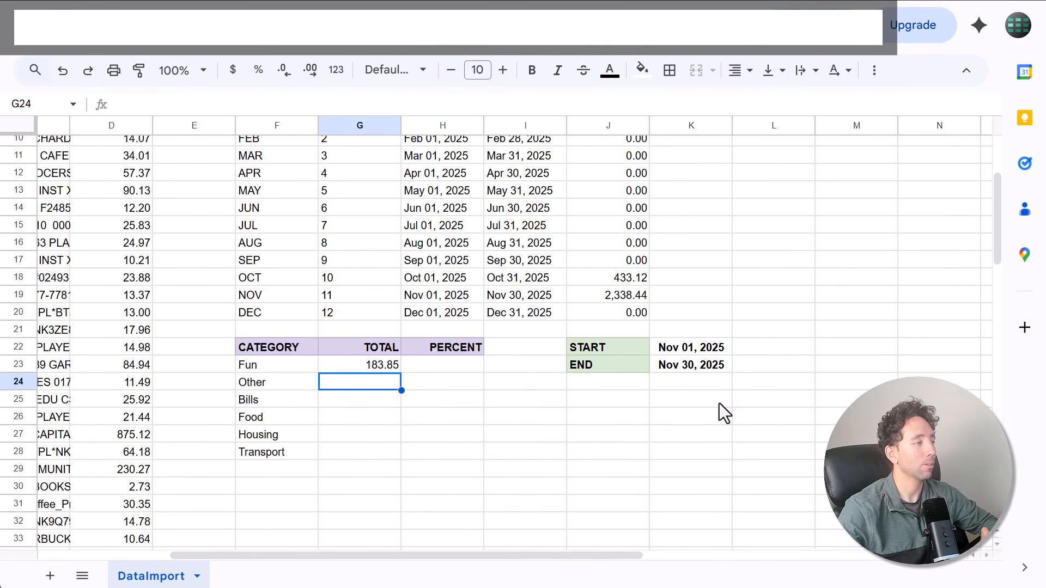
click(374, 369)
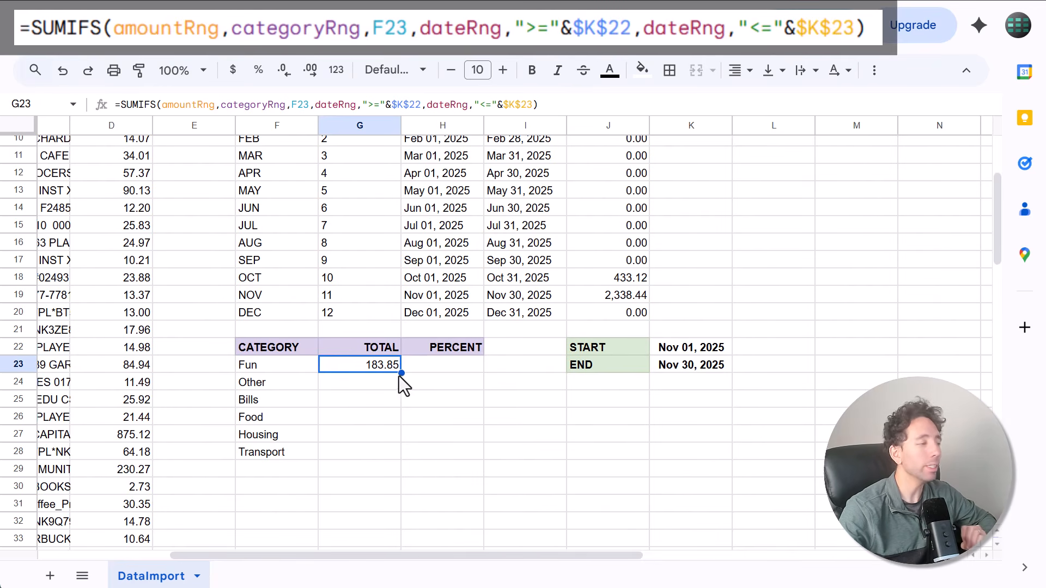
double_click(400, 372)
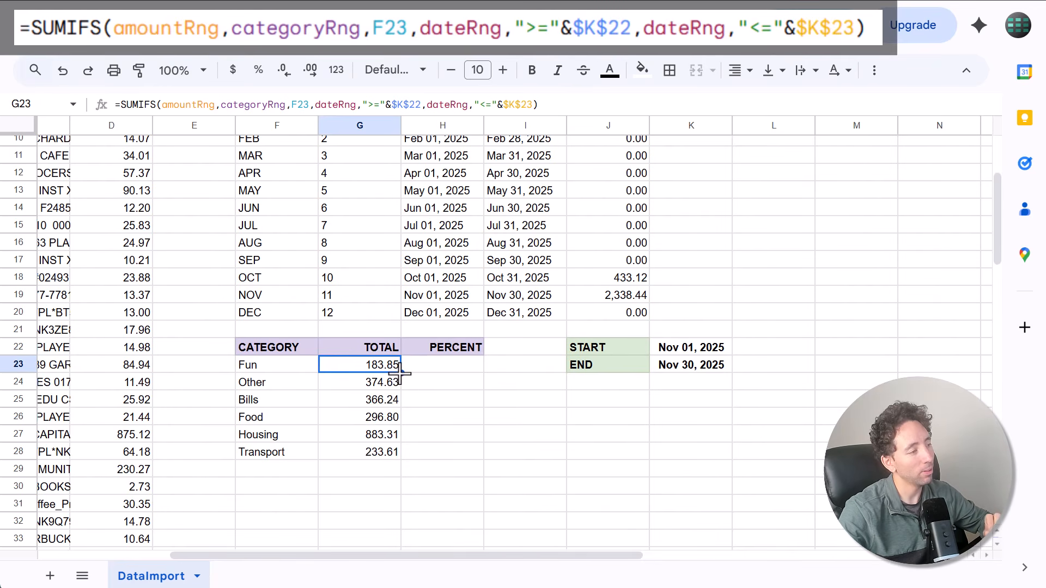
Enter =G23/SUM($G$23:$G$28) in H23 to compute the Fun category's share of the total spending
click(456, 367)
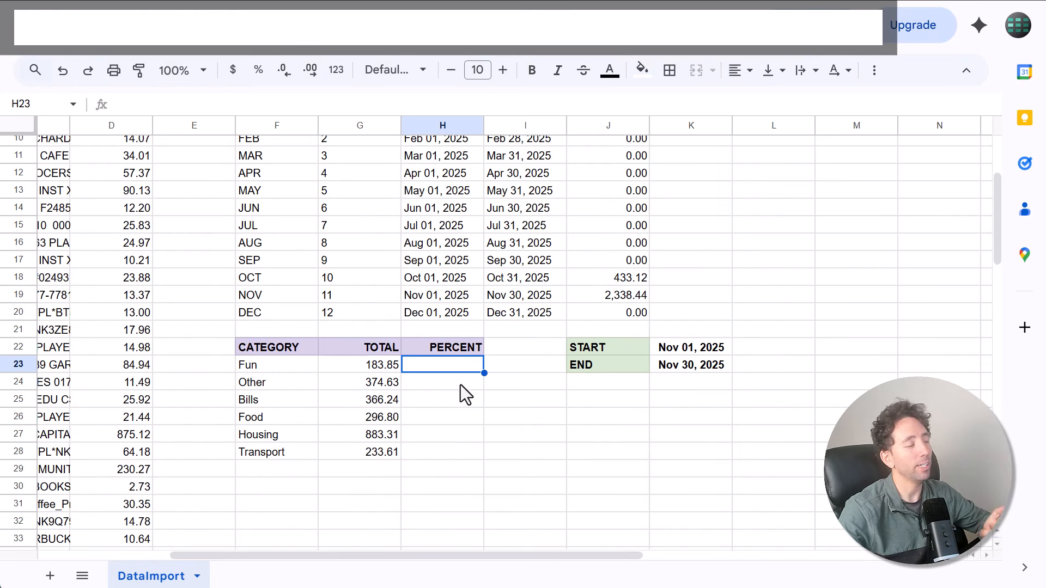
text(=)
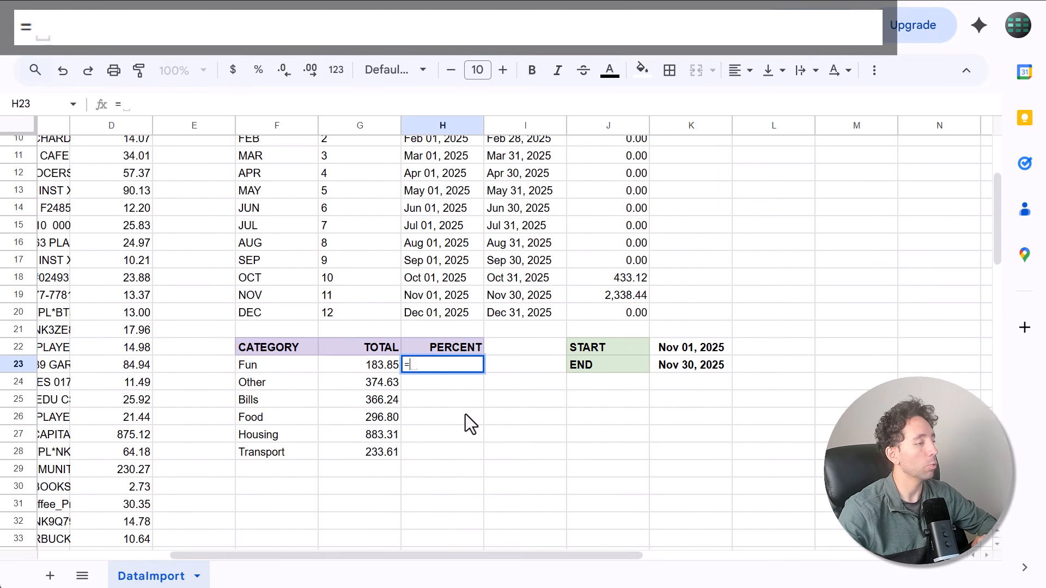
click(371, 365)
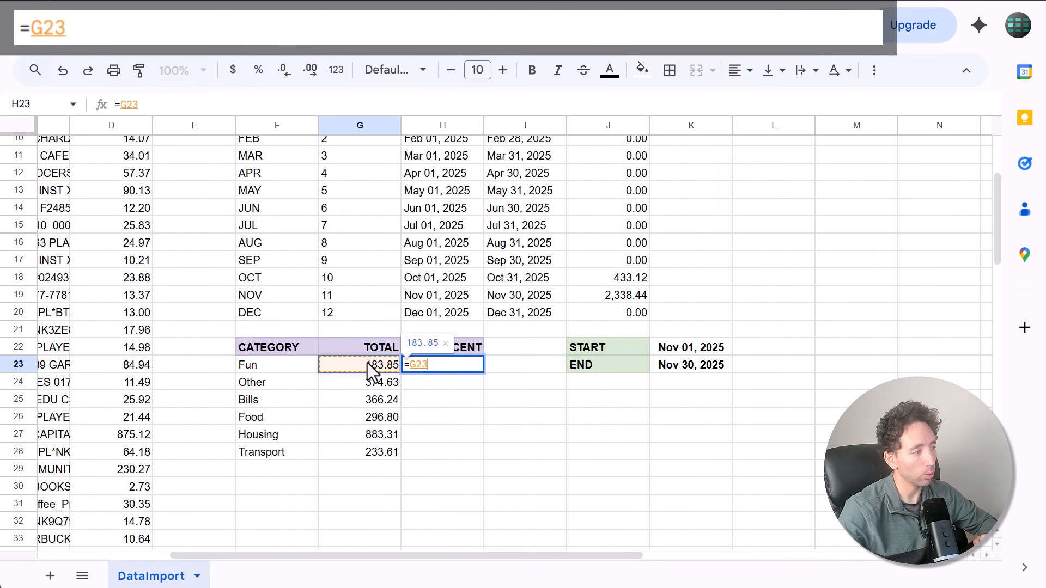
text(/)
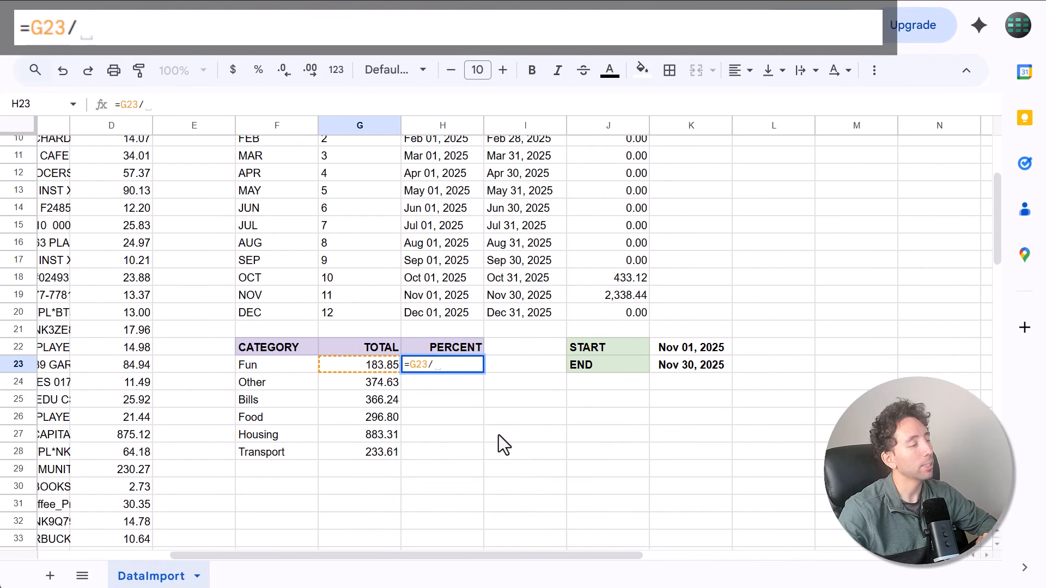
text(sum)
key(Tab)
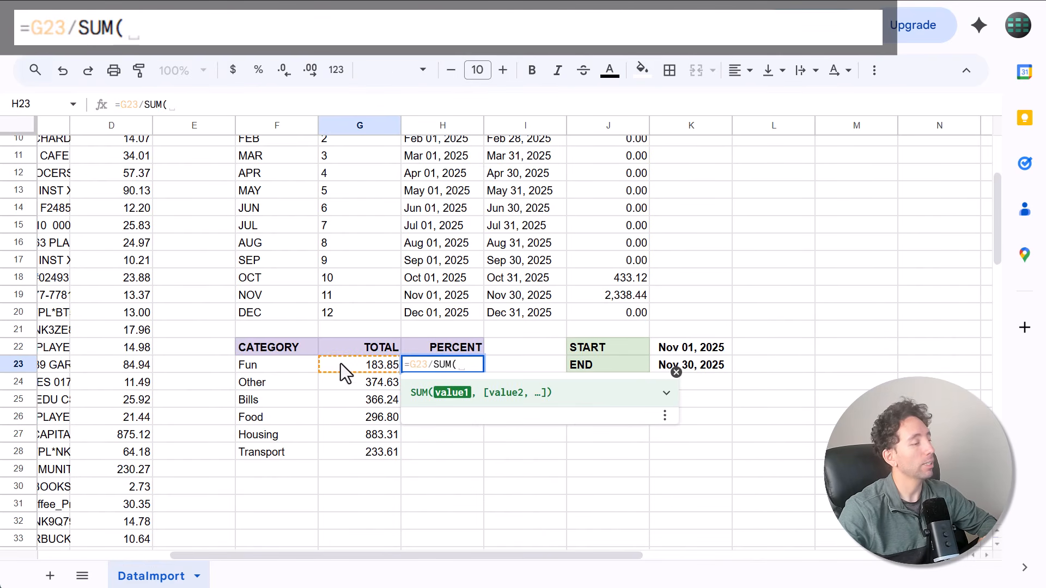
drag(341, 364, 344, 461)
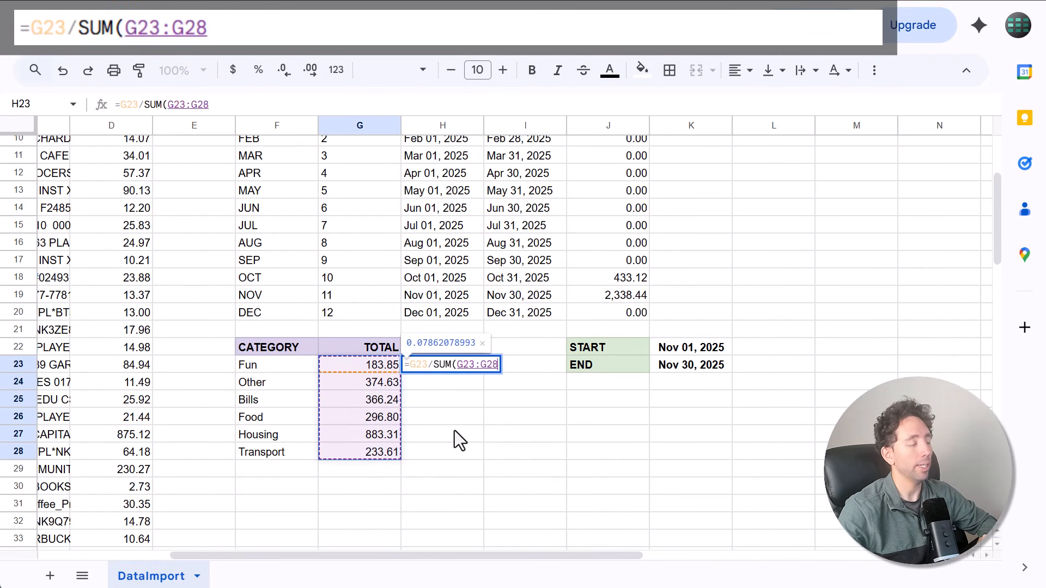
key(F4)
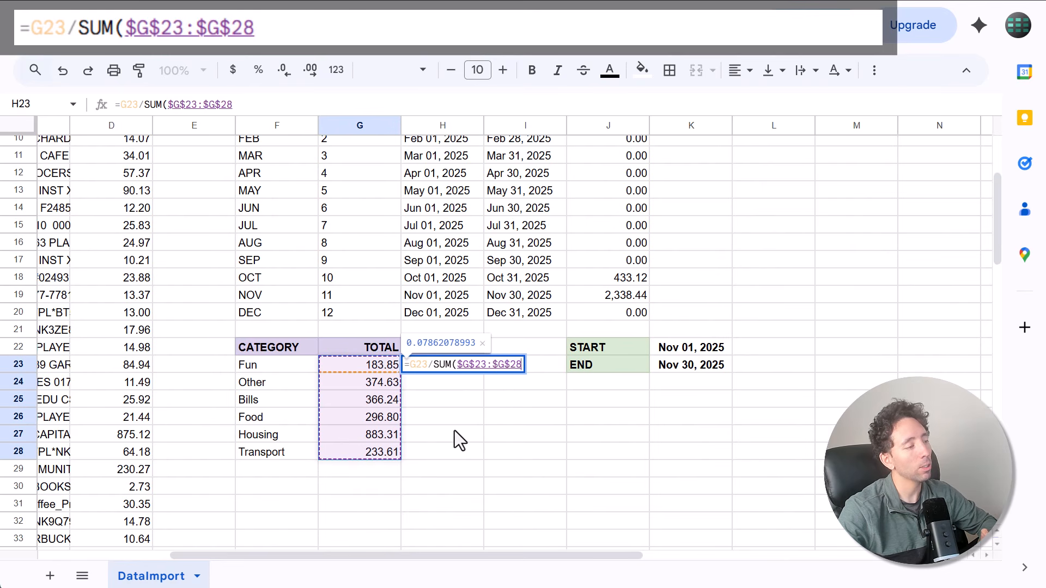
text())
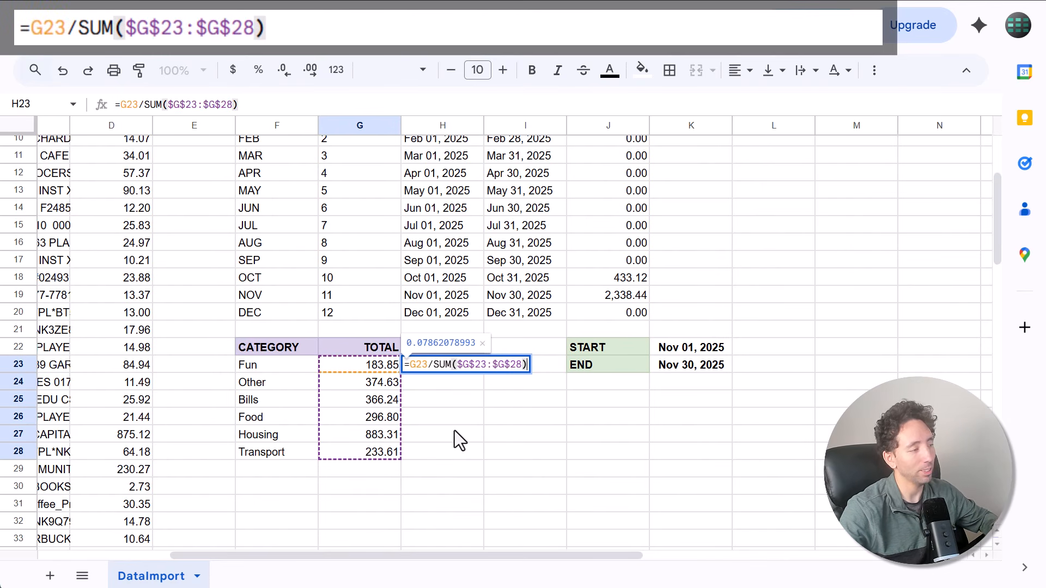
key(Return)
Copy the H23 percentage formula down to H28 and format H23:H28 as percent
click(470, 366)
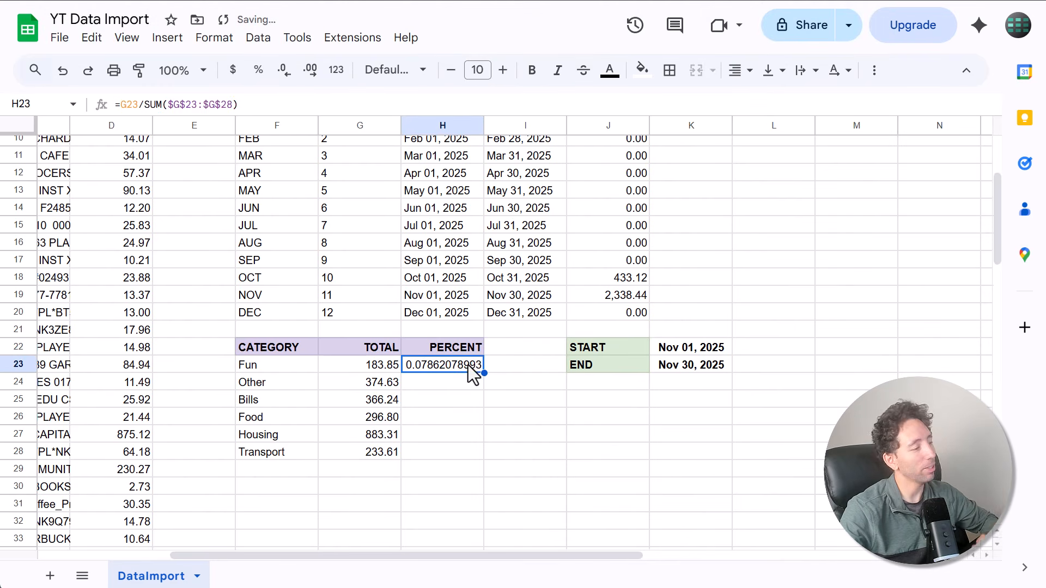
drag(484, 373, 486, 455)
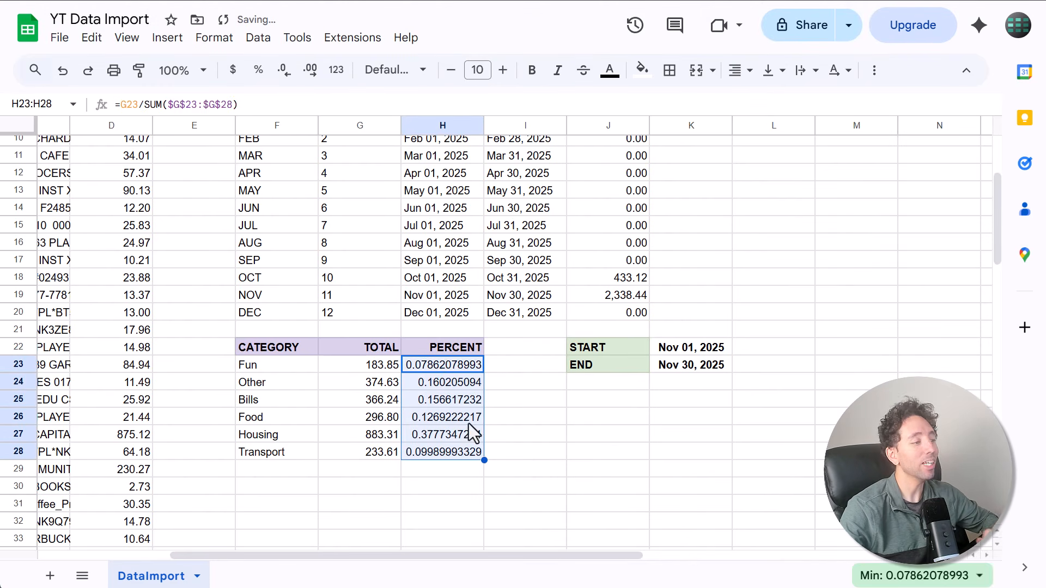
click(263, 77)
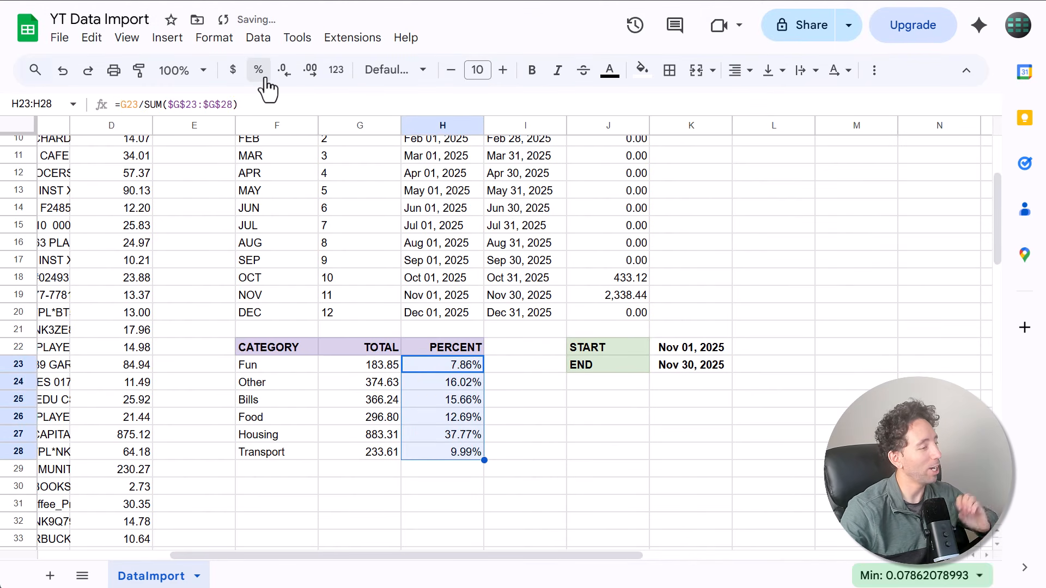
click(550, 401)
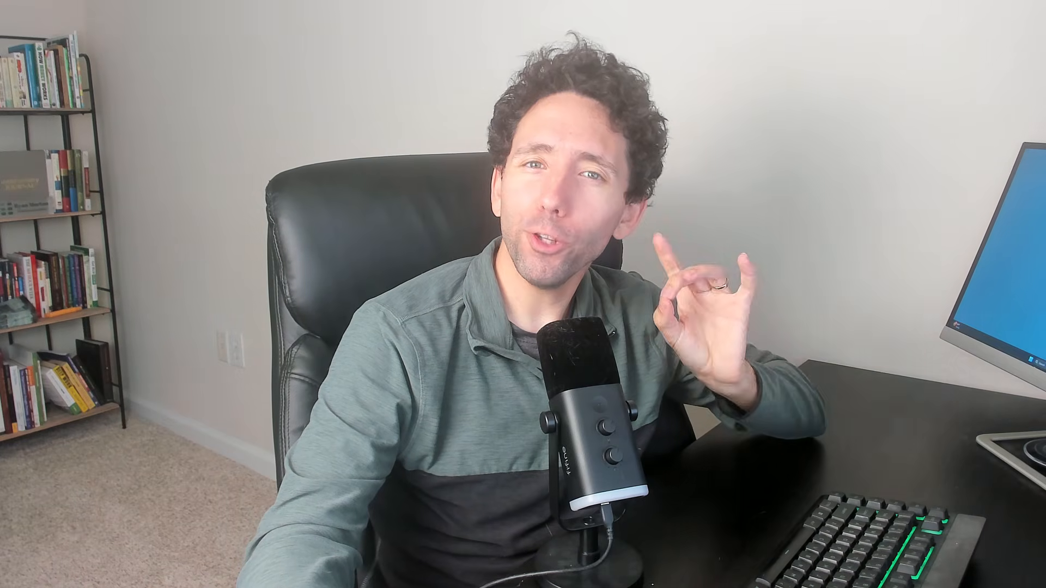